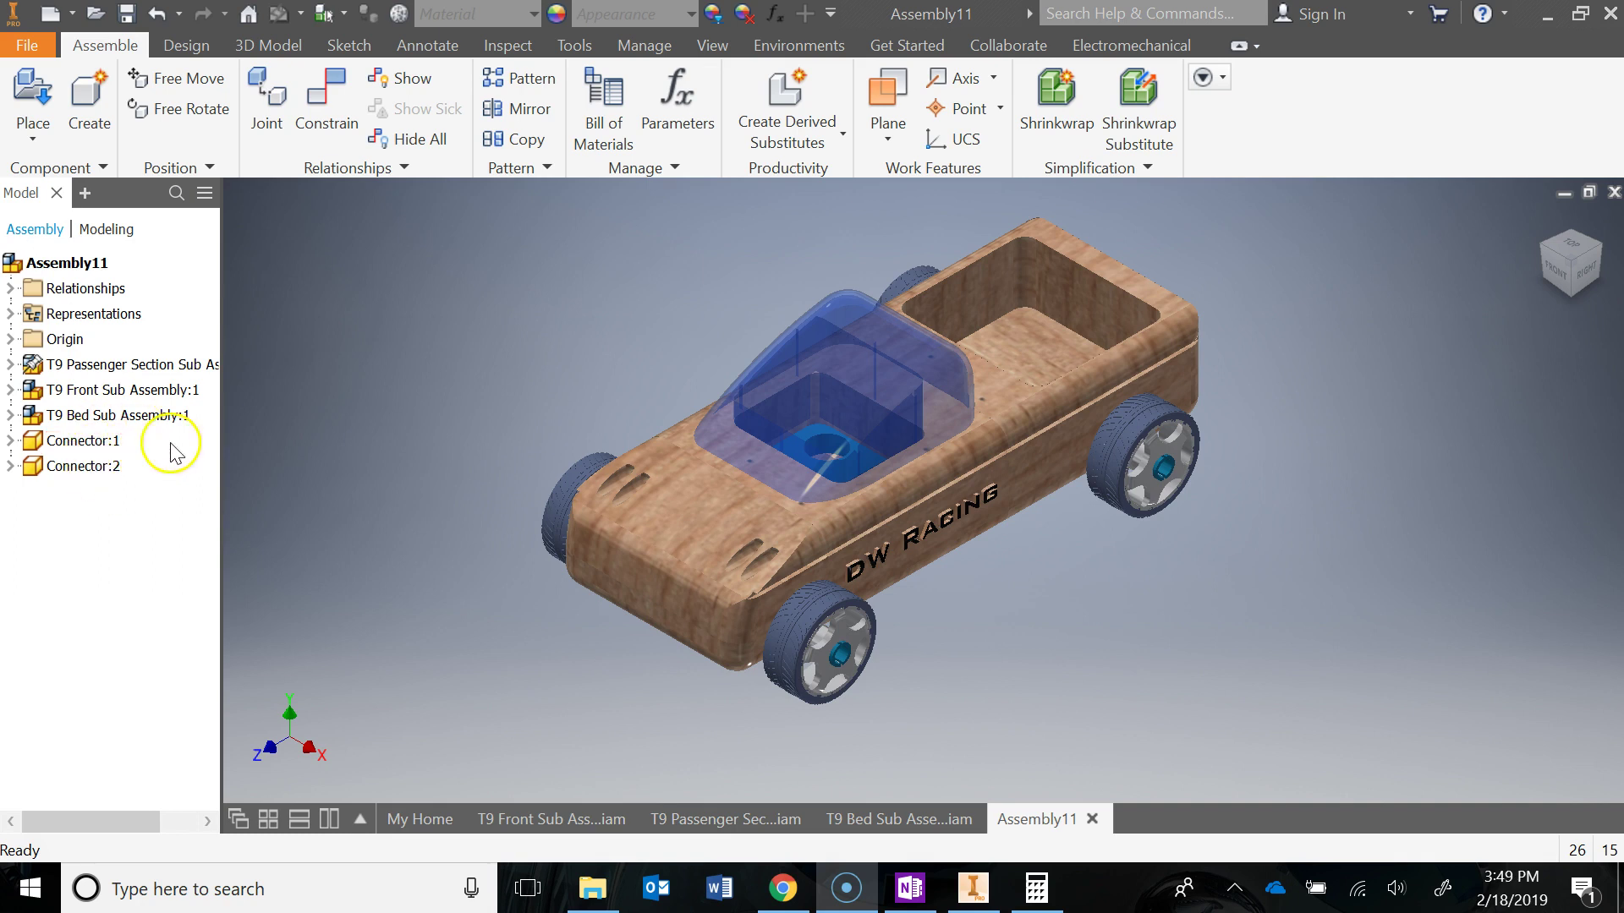
- Create a new assembly file from the English Standard (in).iam template
left_click(32, 47)
key("Escape")
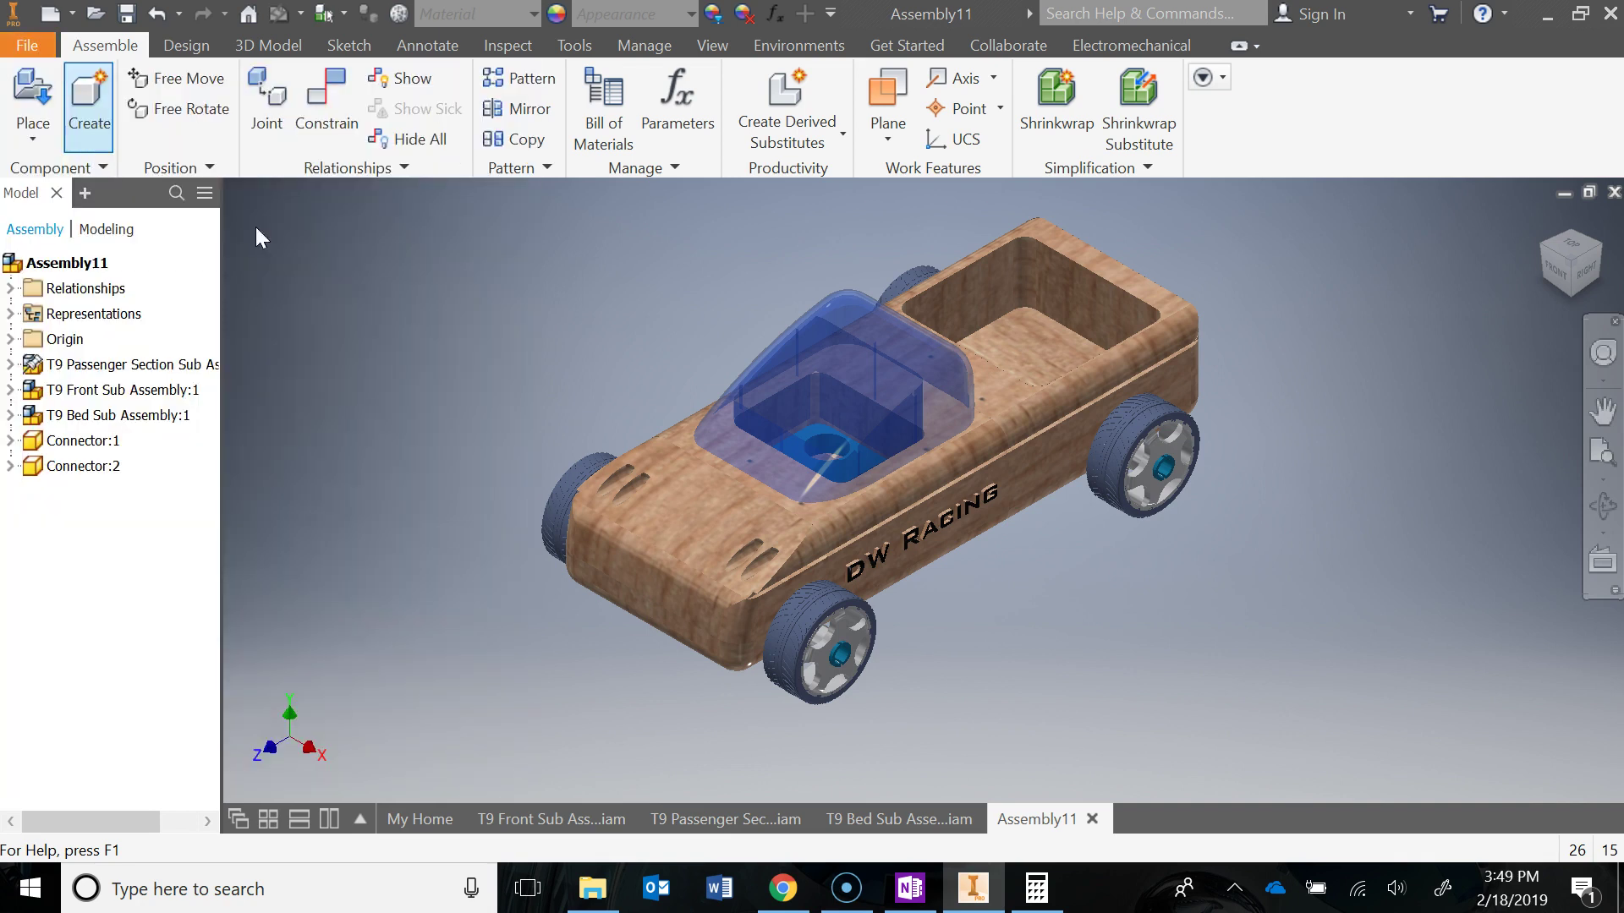
key("ctrl+n")
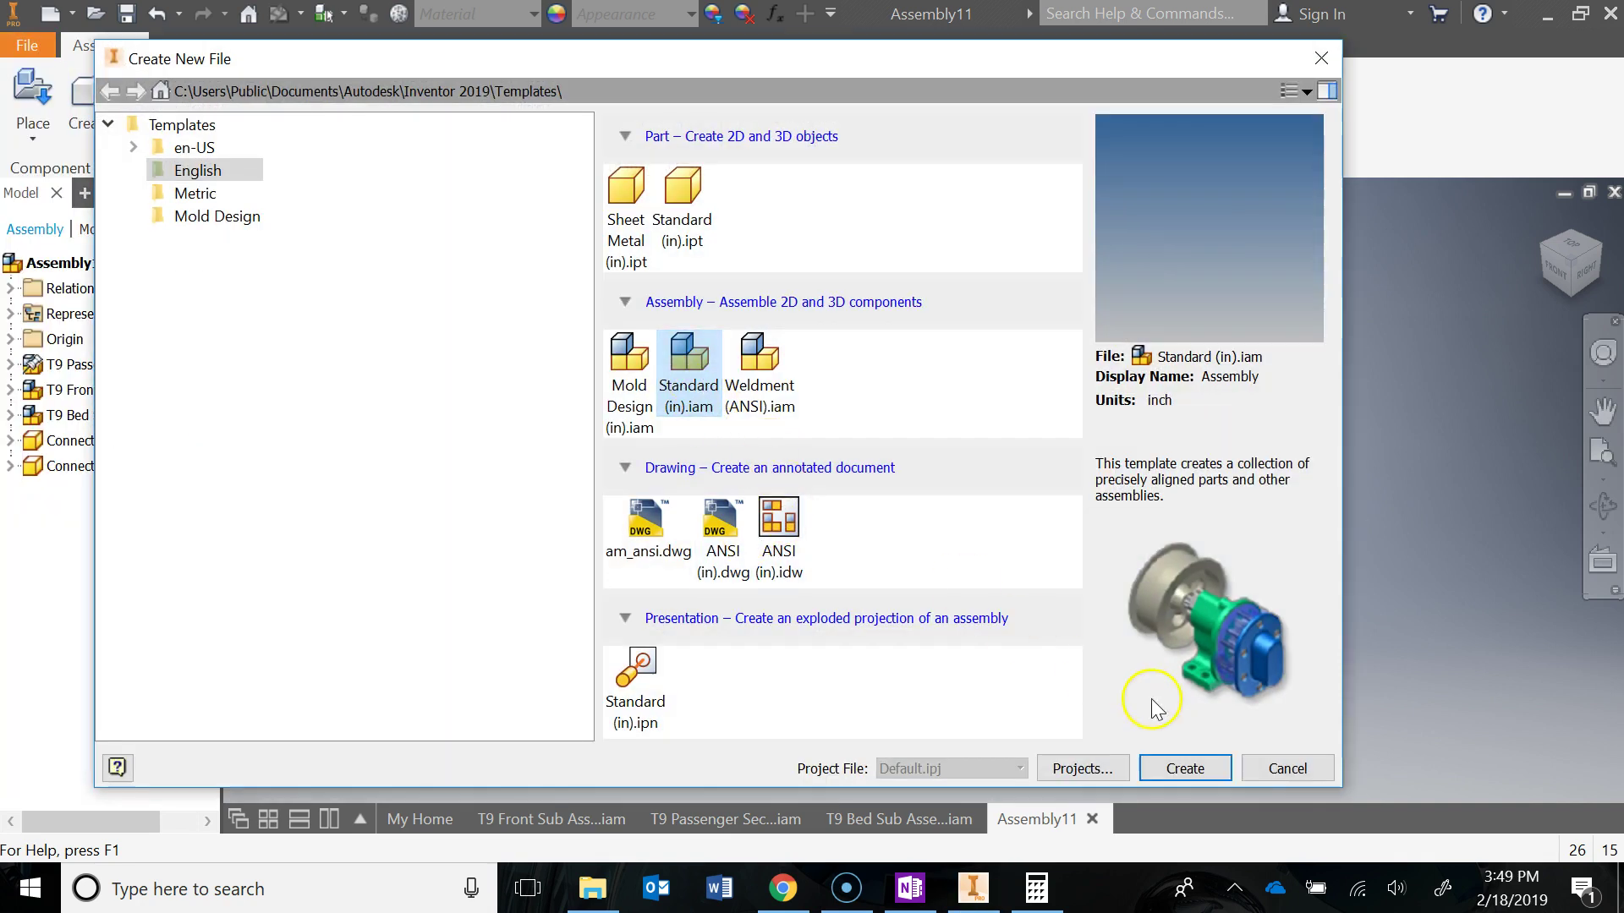
left_click(1185, 768)
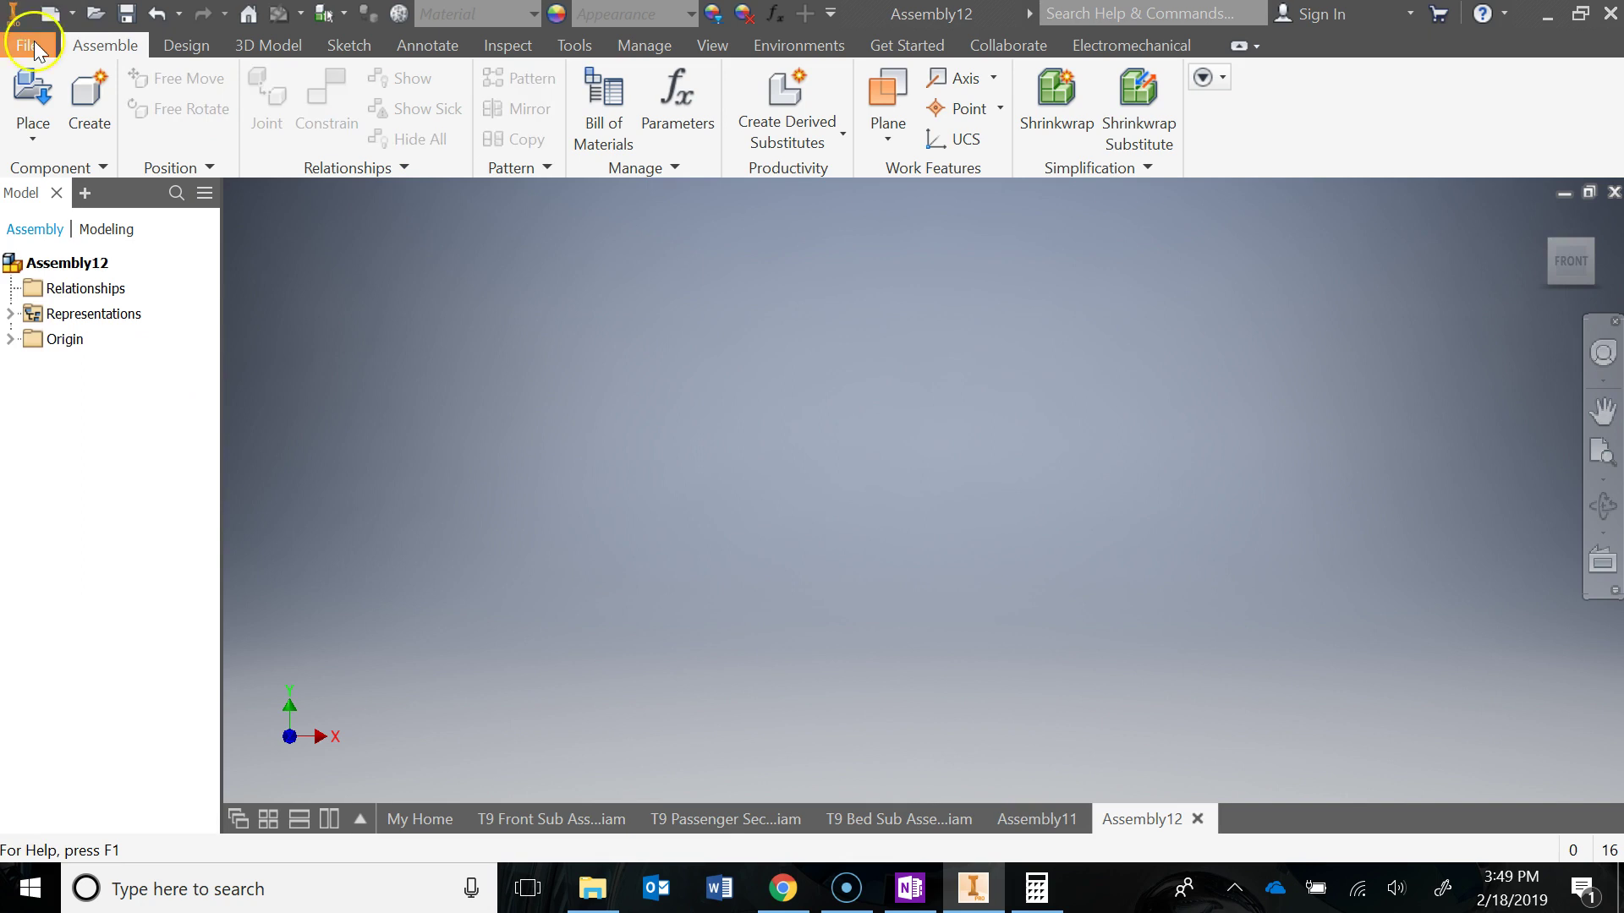
- Save the new assembly as T9 Assembly in the T-9 Automoblox folder
left_click(27, 45)
left_click(51, 313)
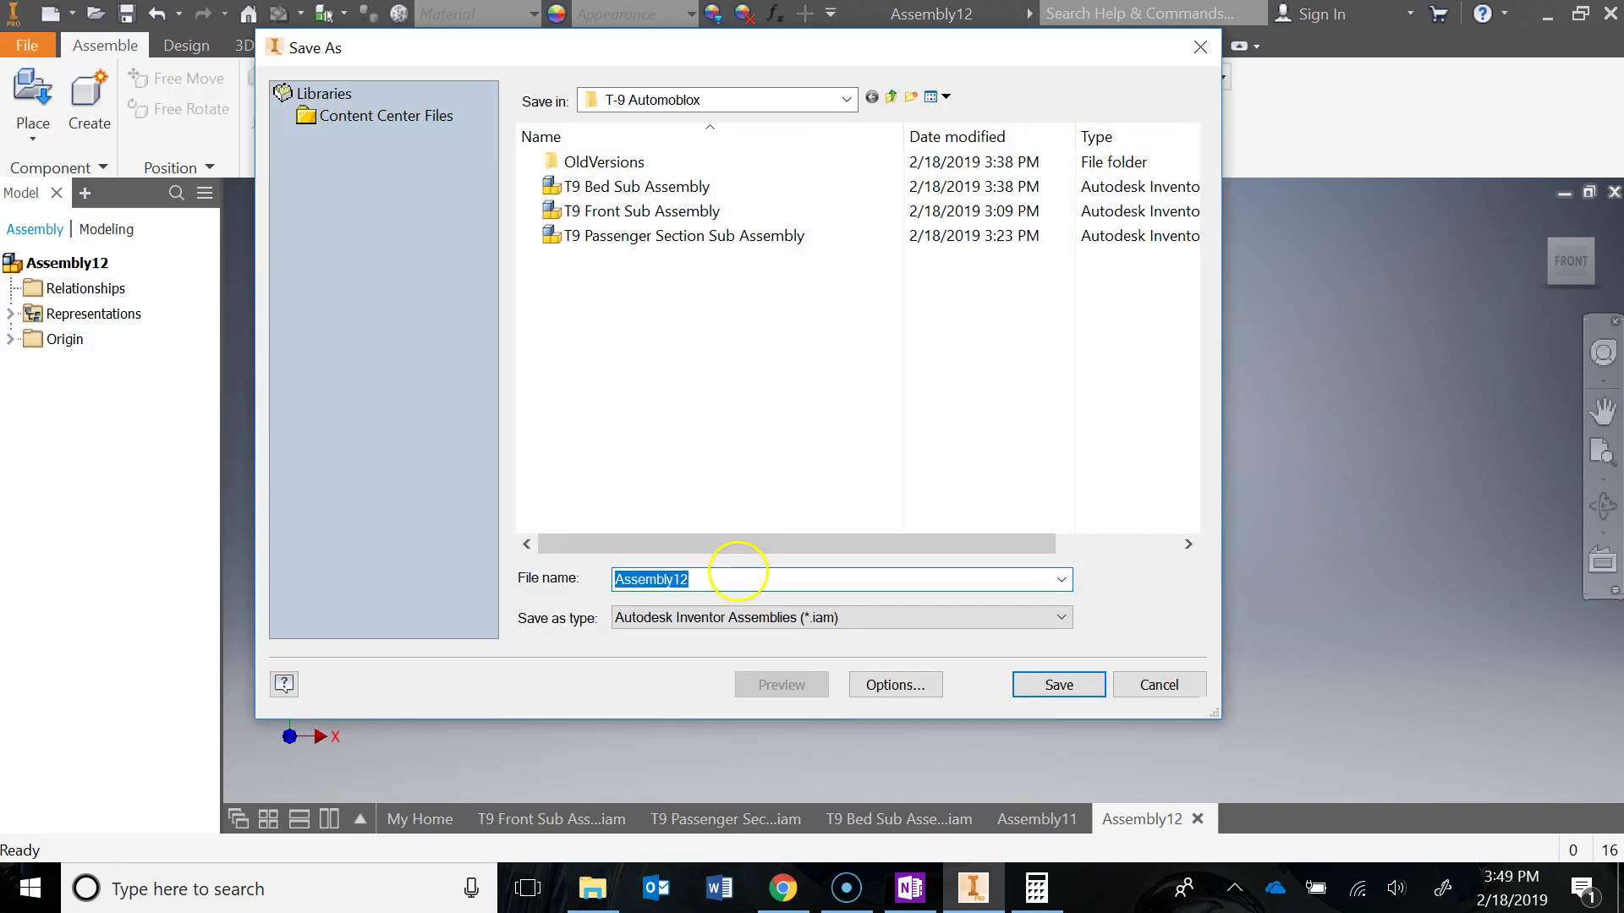
type("t9")
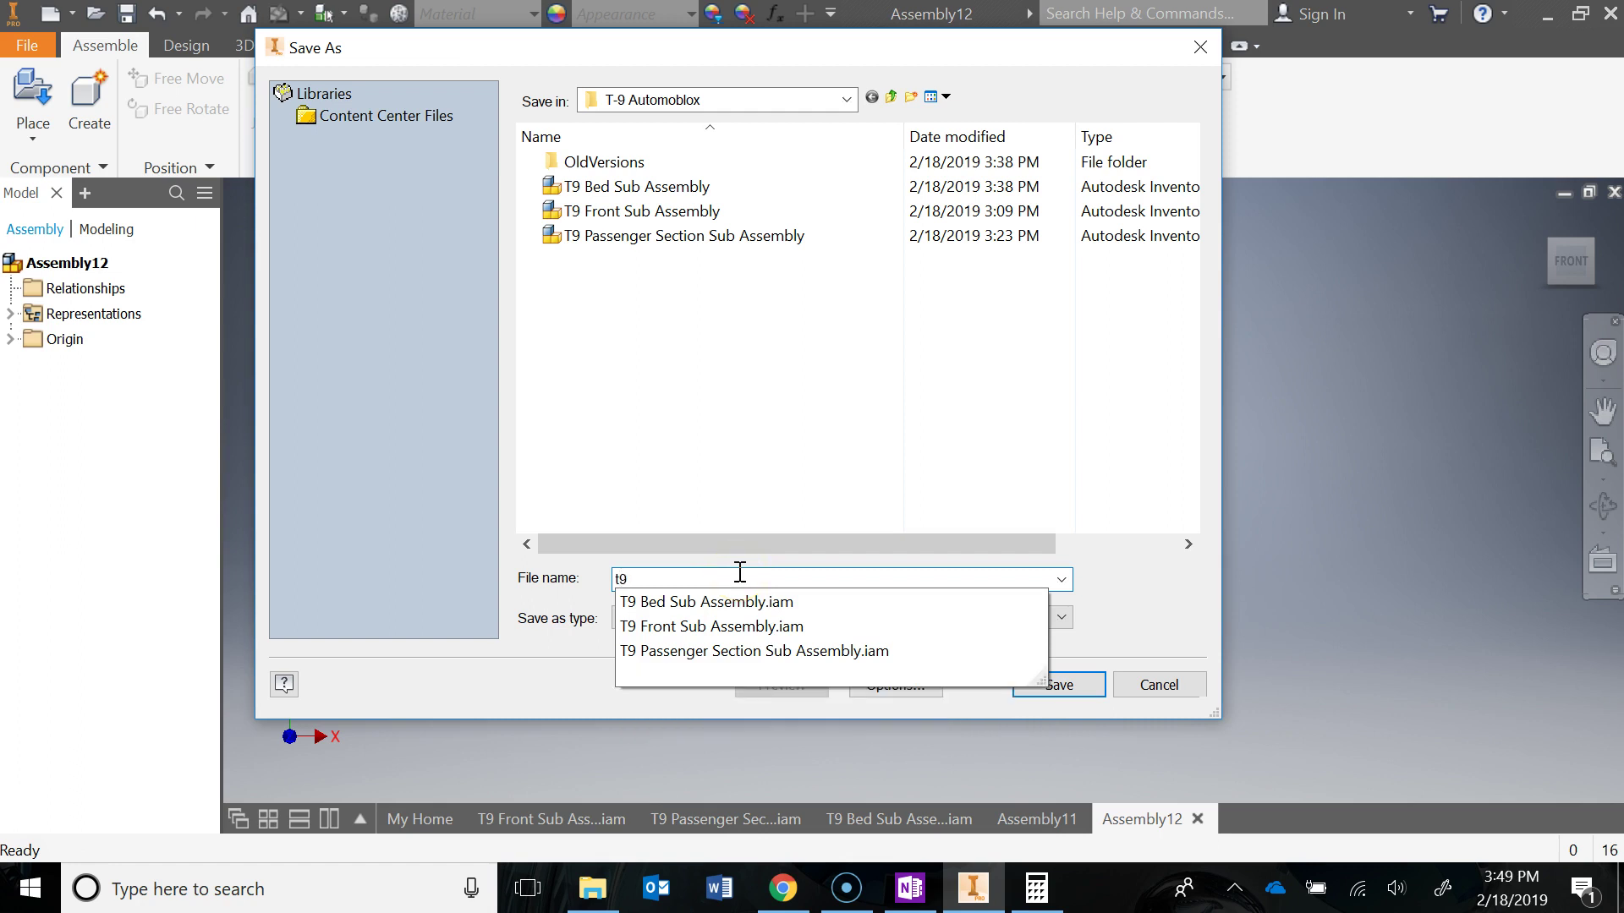
key("BackSpace")
key("BackSpace")
type("t")
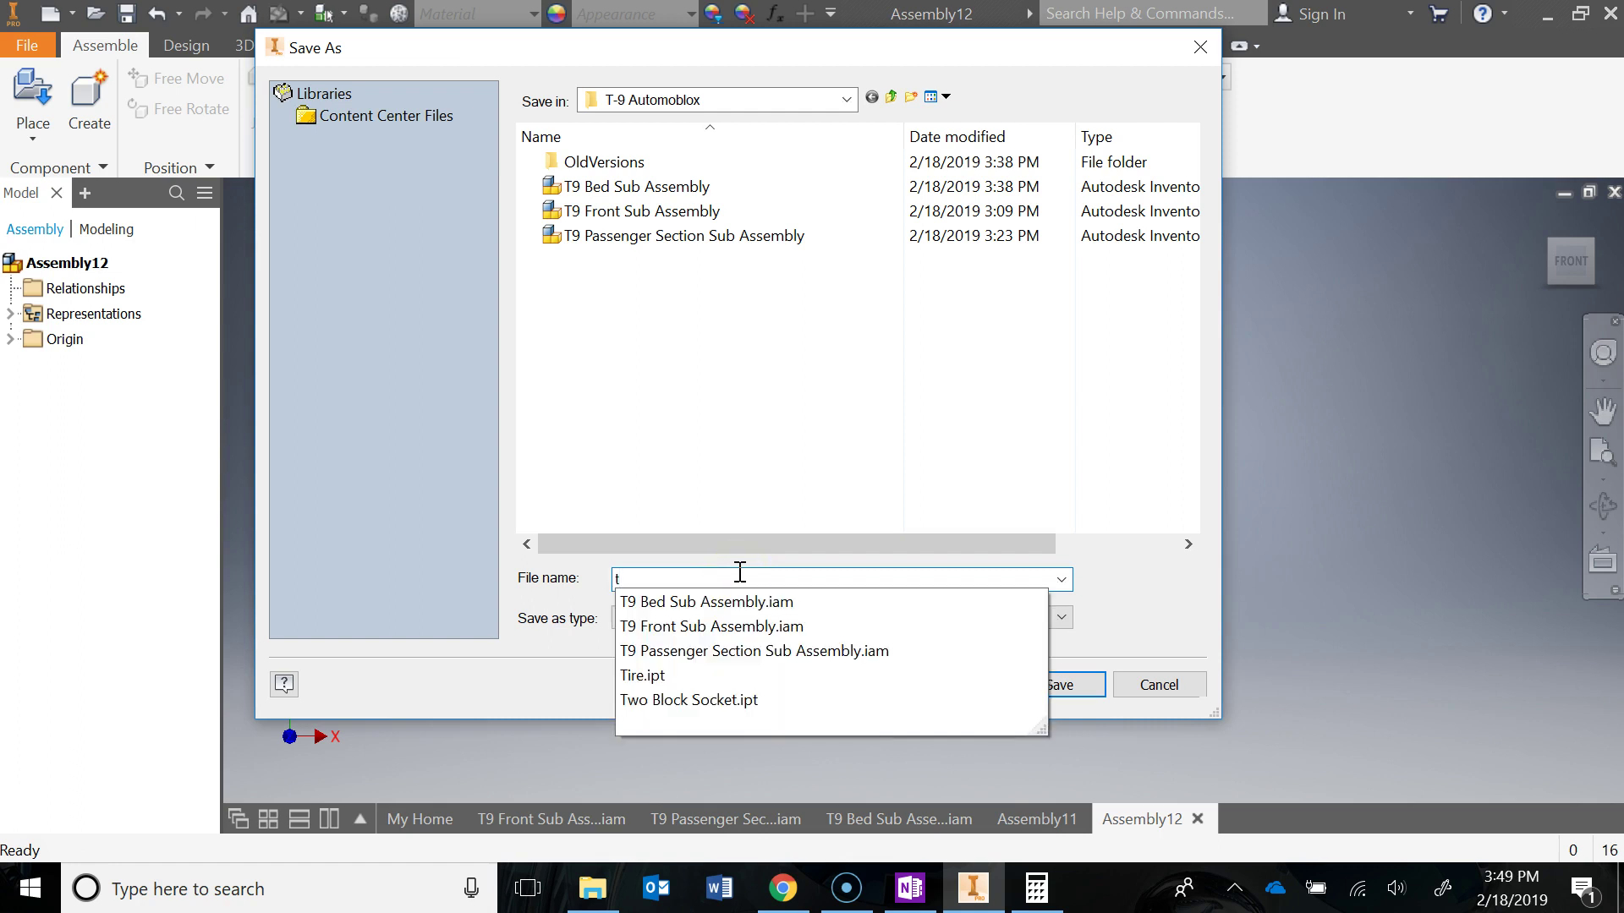
key("BackSpace")
type("t")
key("BackSpace")
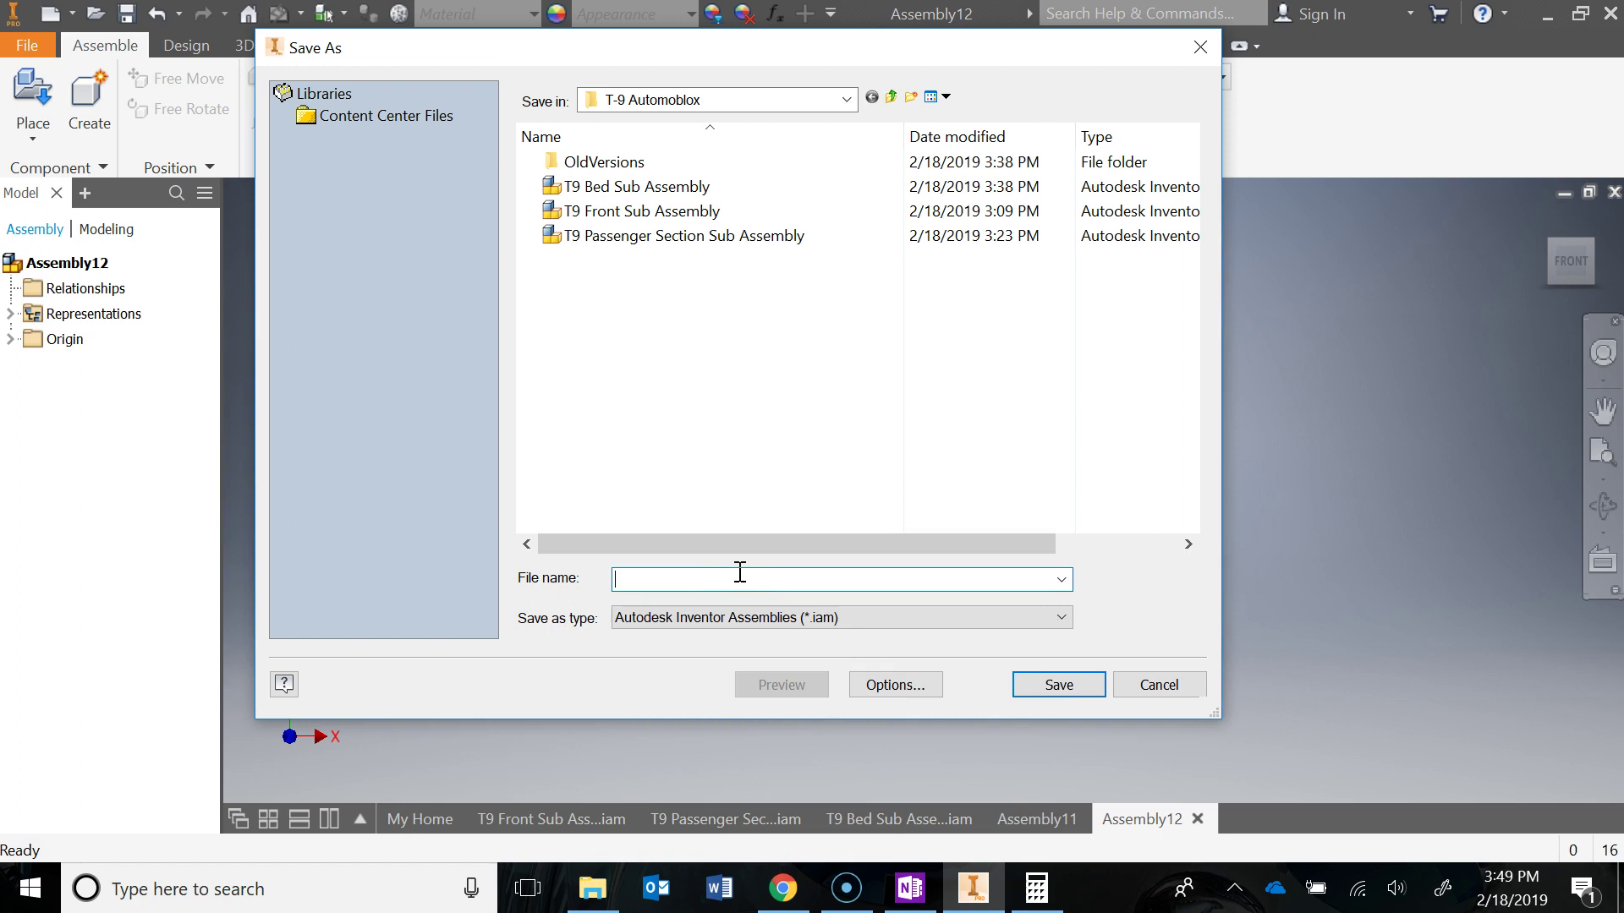
type("T9")
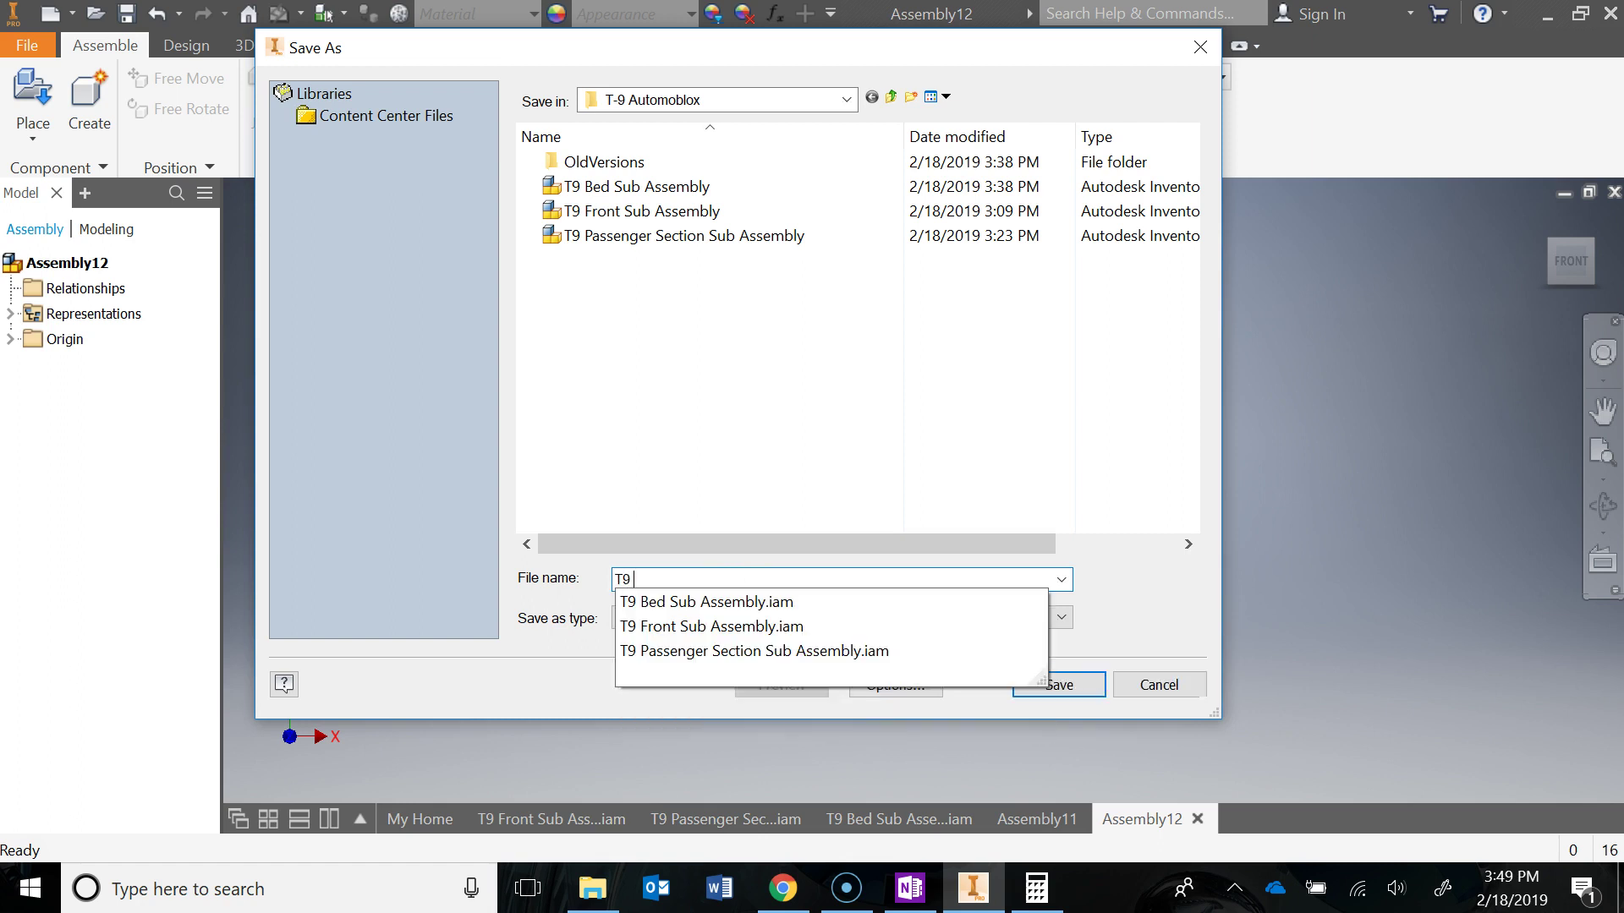
type(" Fin")
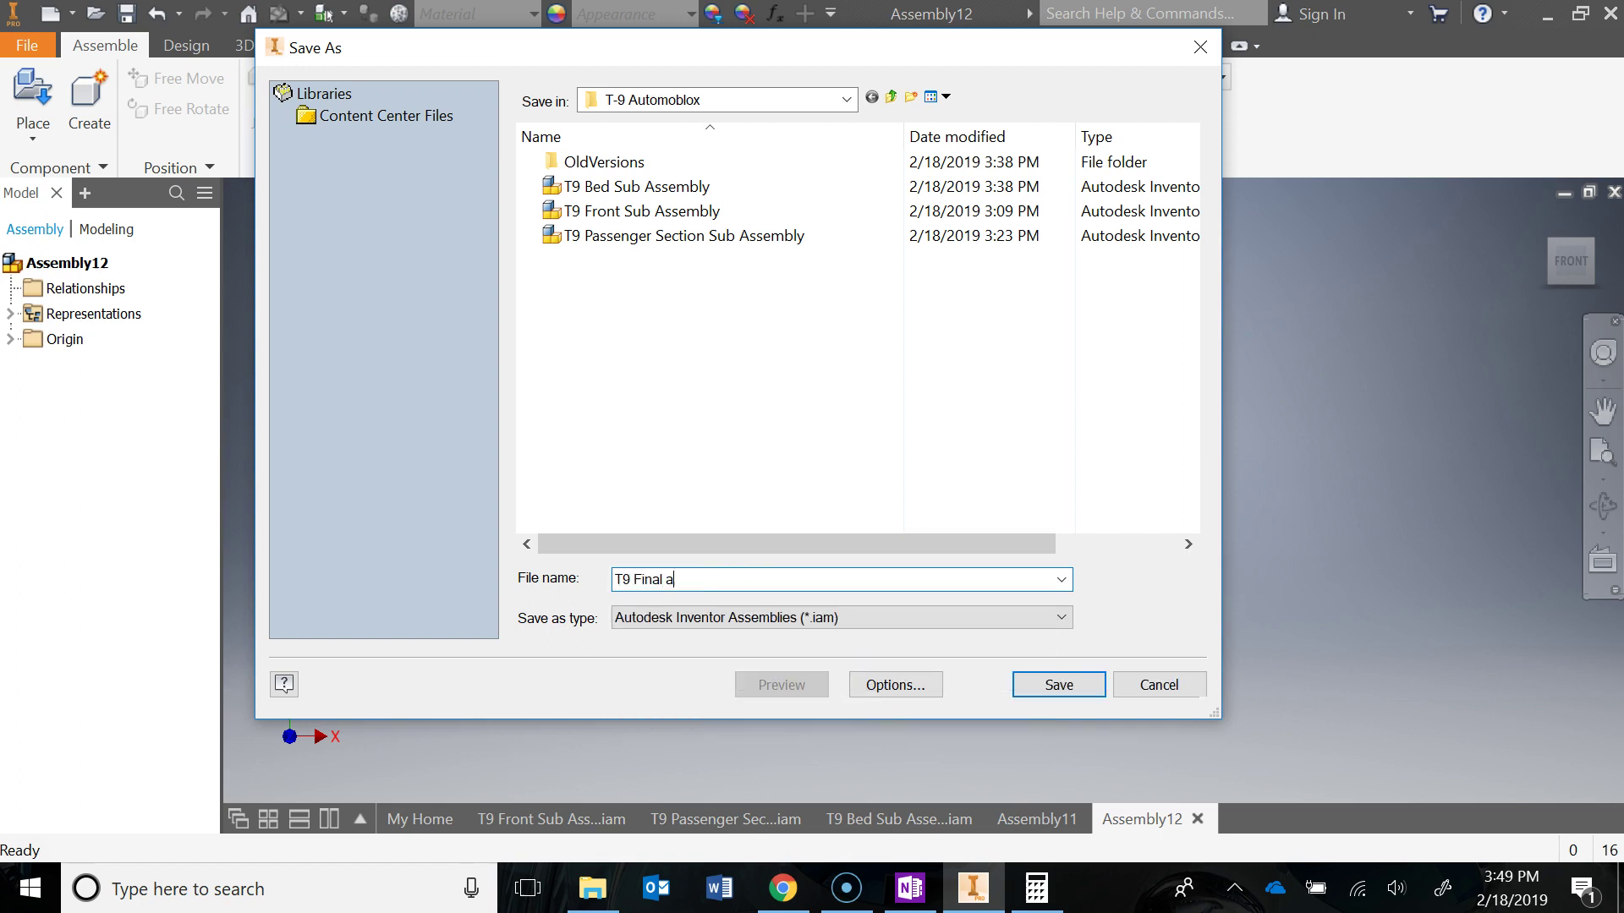
type("al")
key("BackSpace")
key("BackSpace")
key("BackSpace")
key("BackSpace")
key("BackSpace")
key("BackSpace")
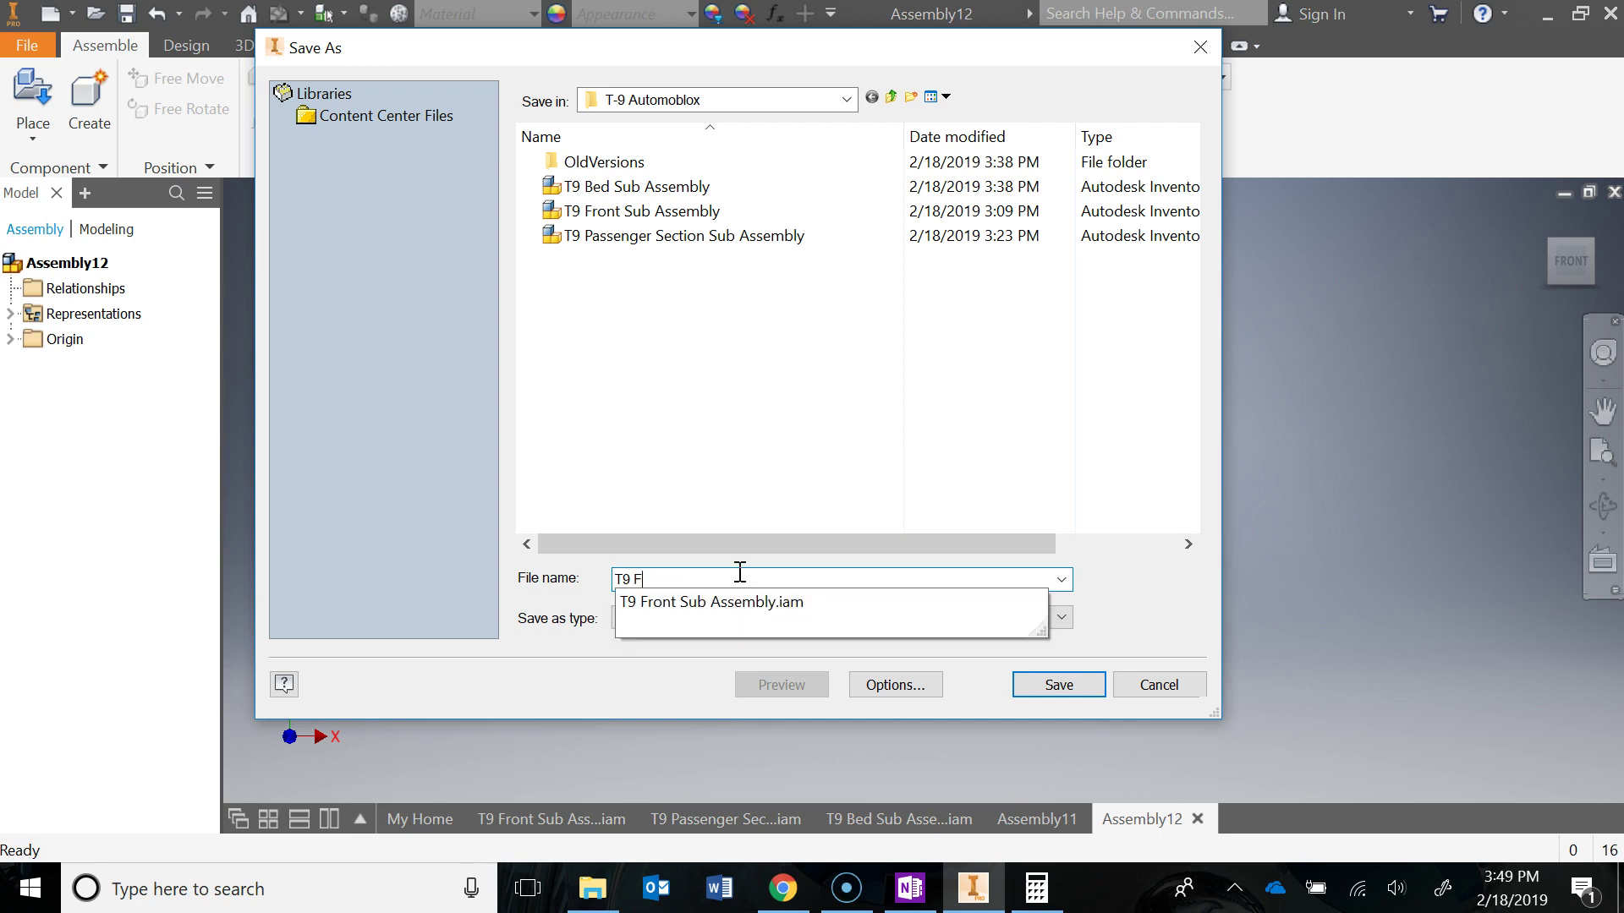
type("g")
key("BackSpace")
type("Assembly")
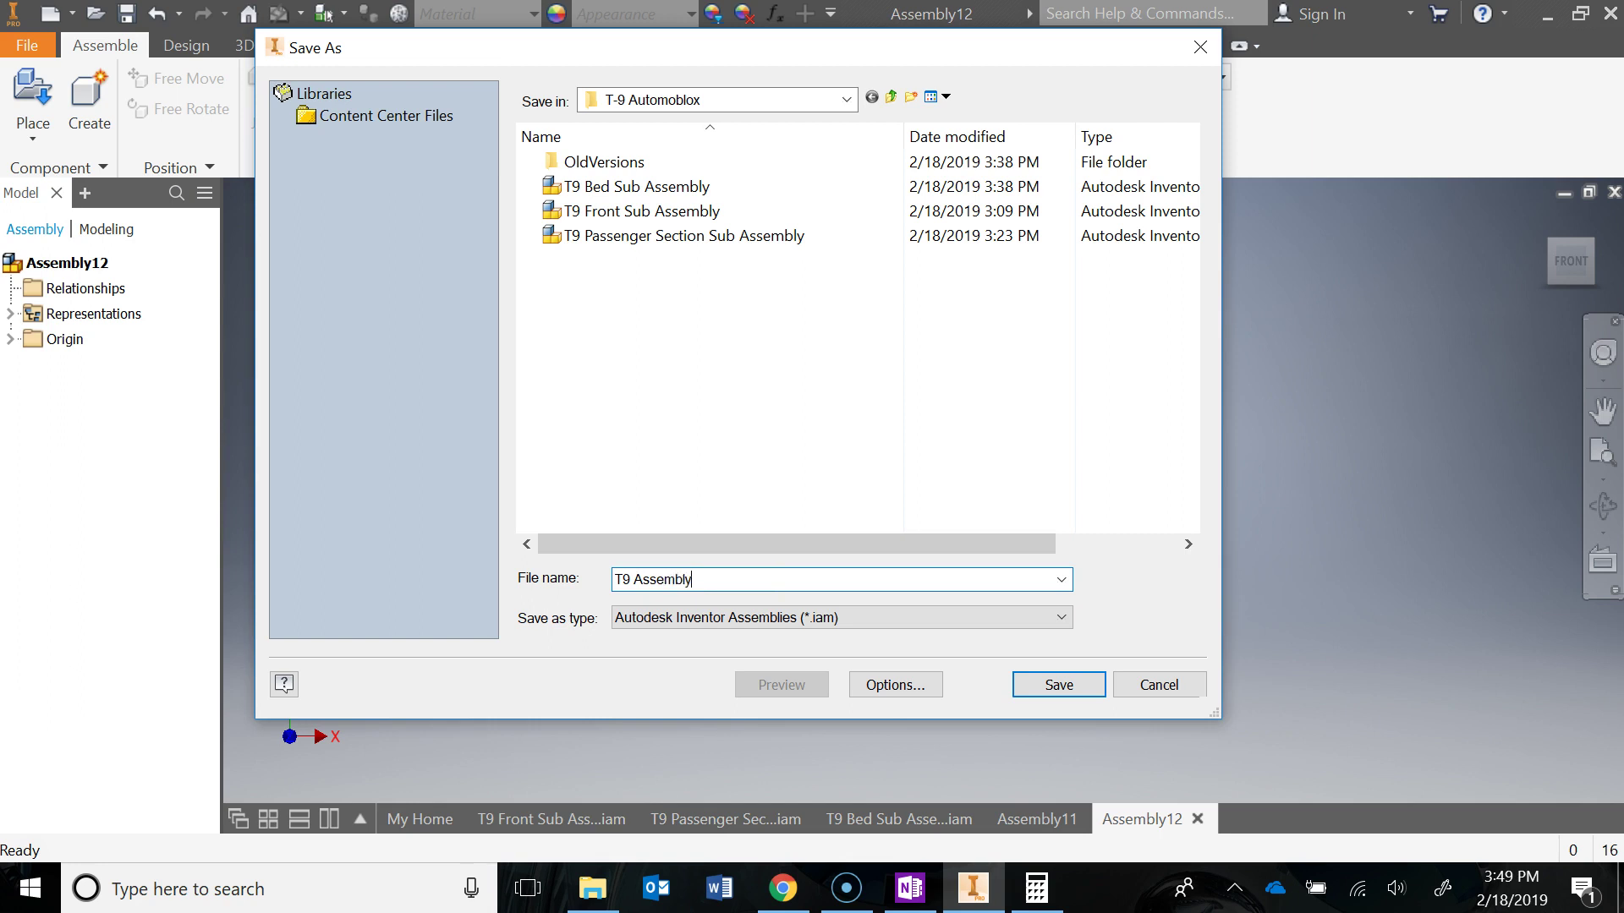
key("Return")
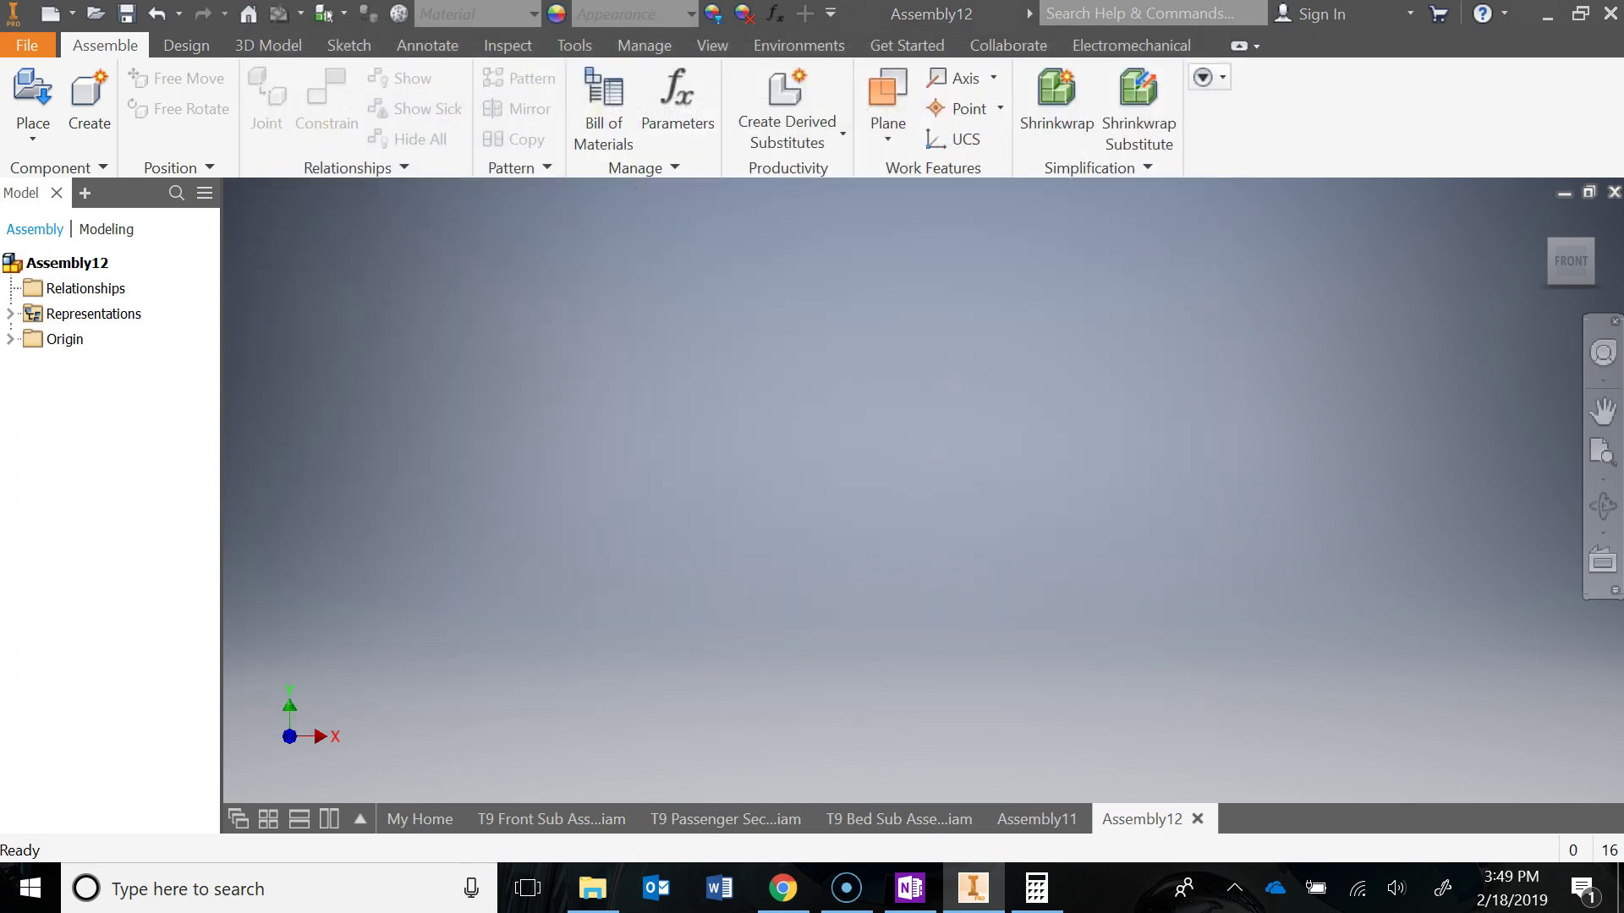
- Place one T9 Passenger Section Sub Assembly in the empty assembly and ground it
left_click(23, 87)
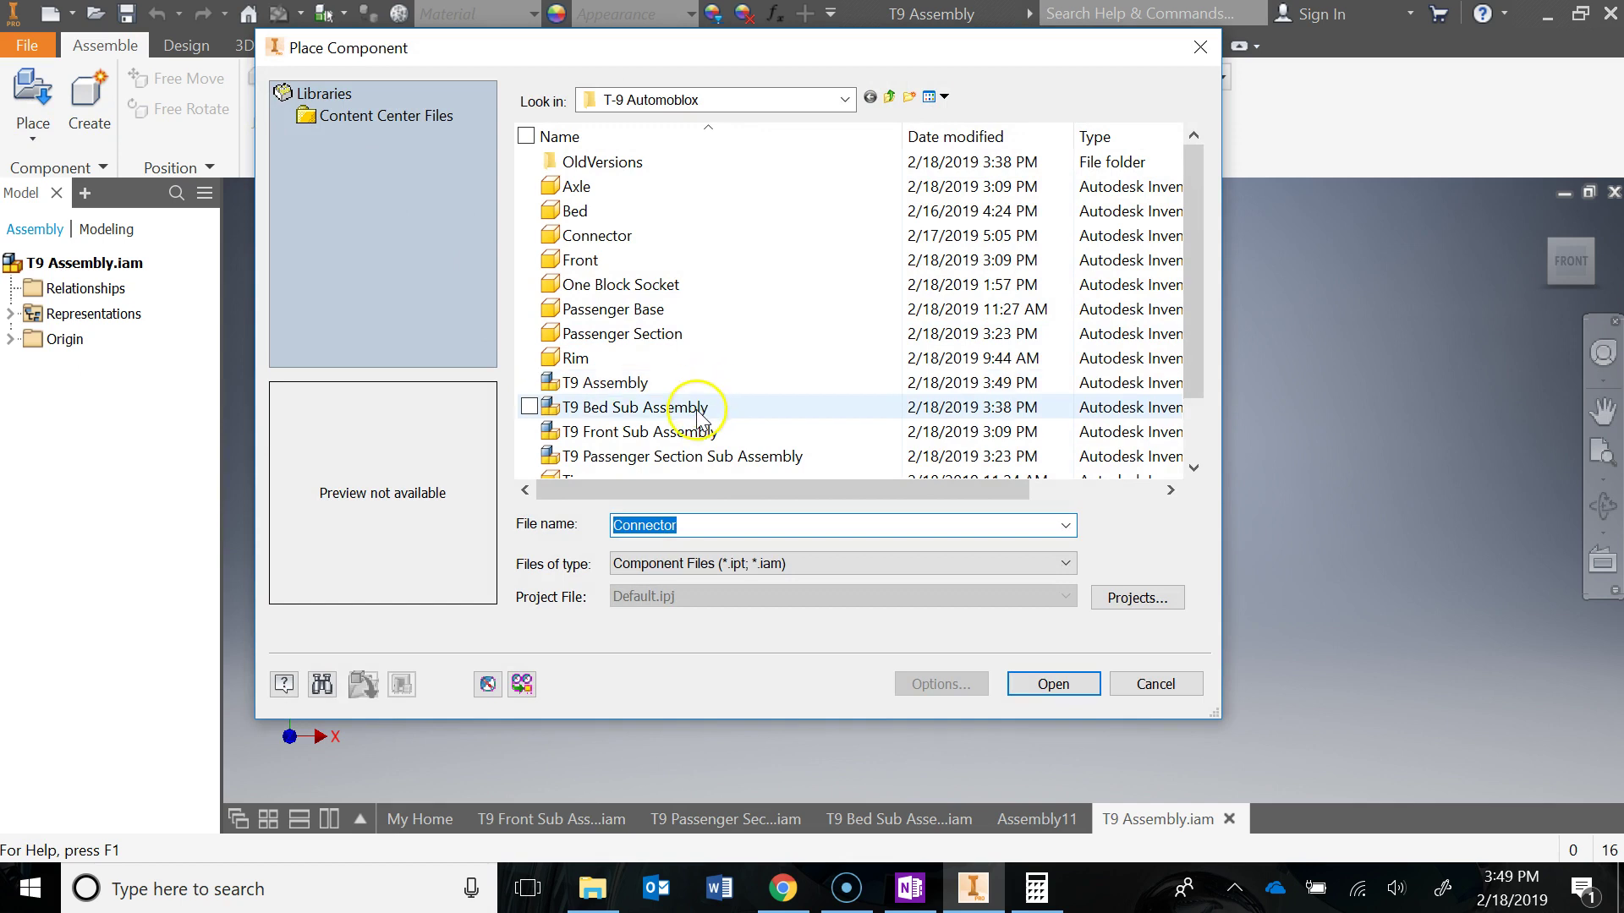
left_click(688, 461)
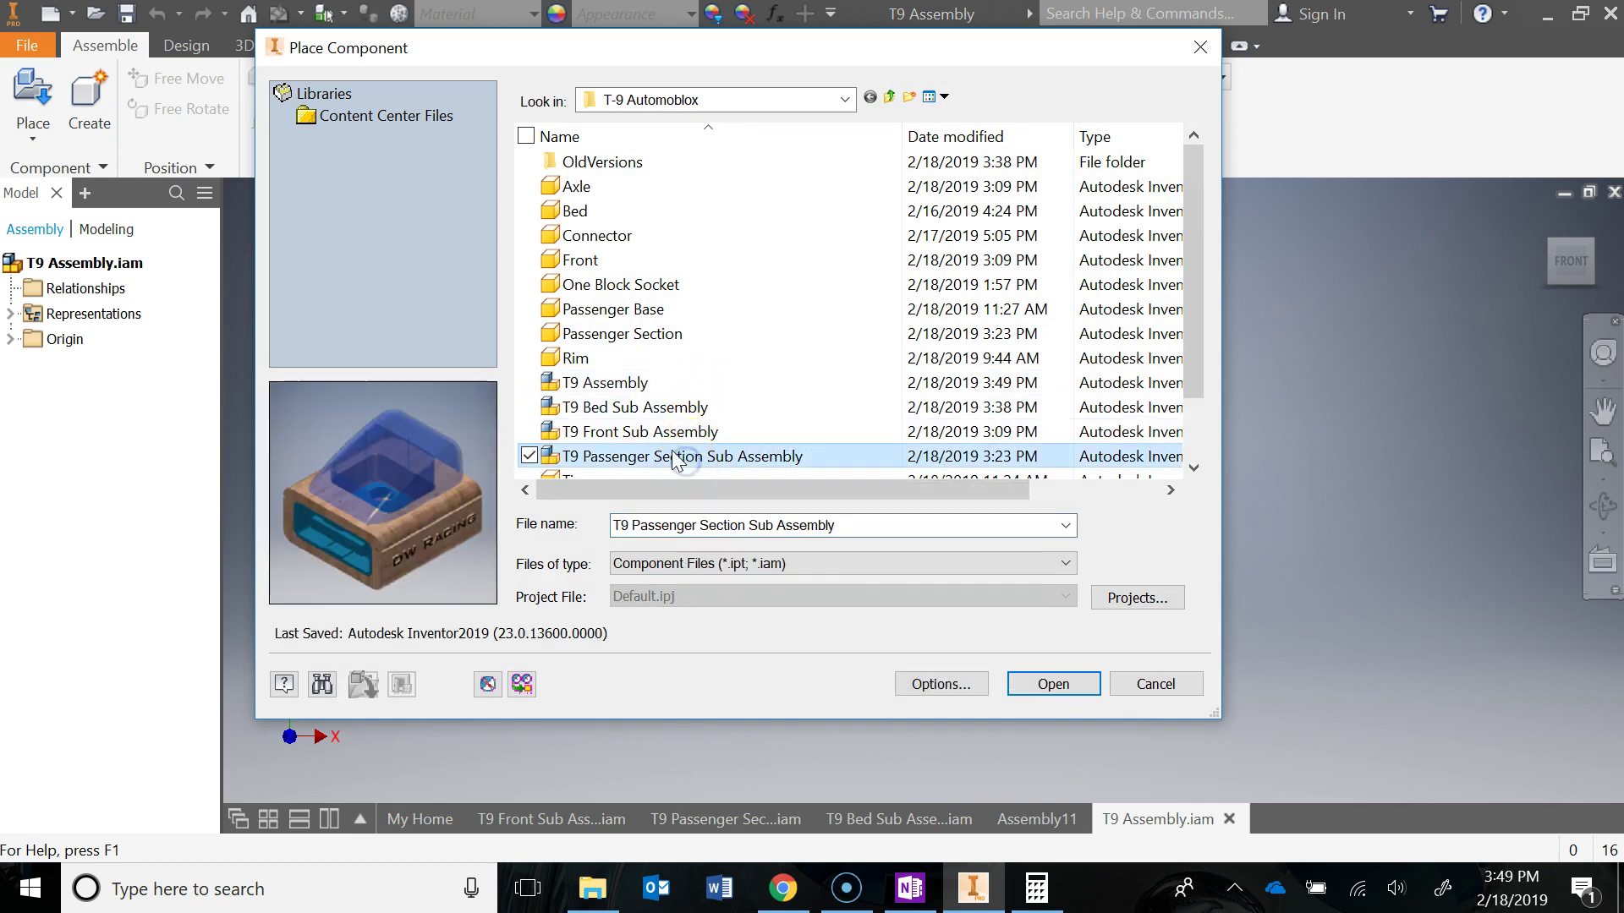
left_click(1053, 685)
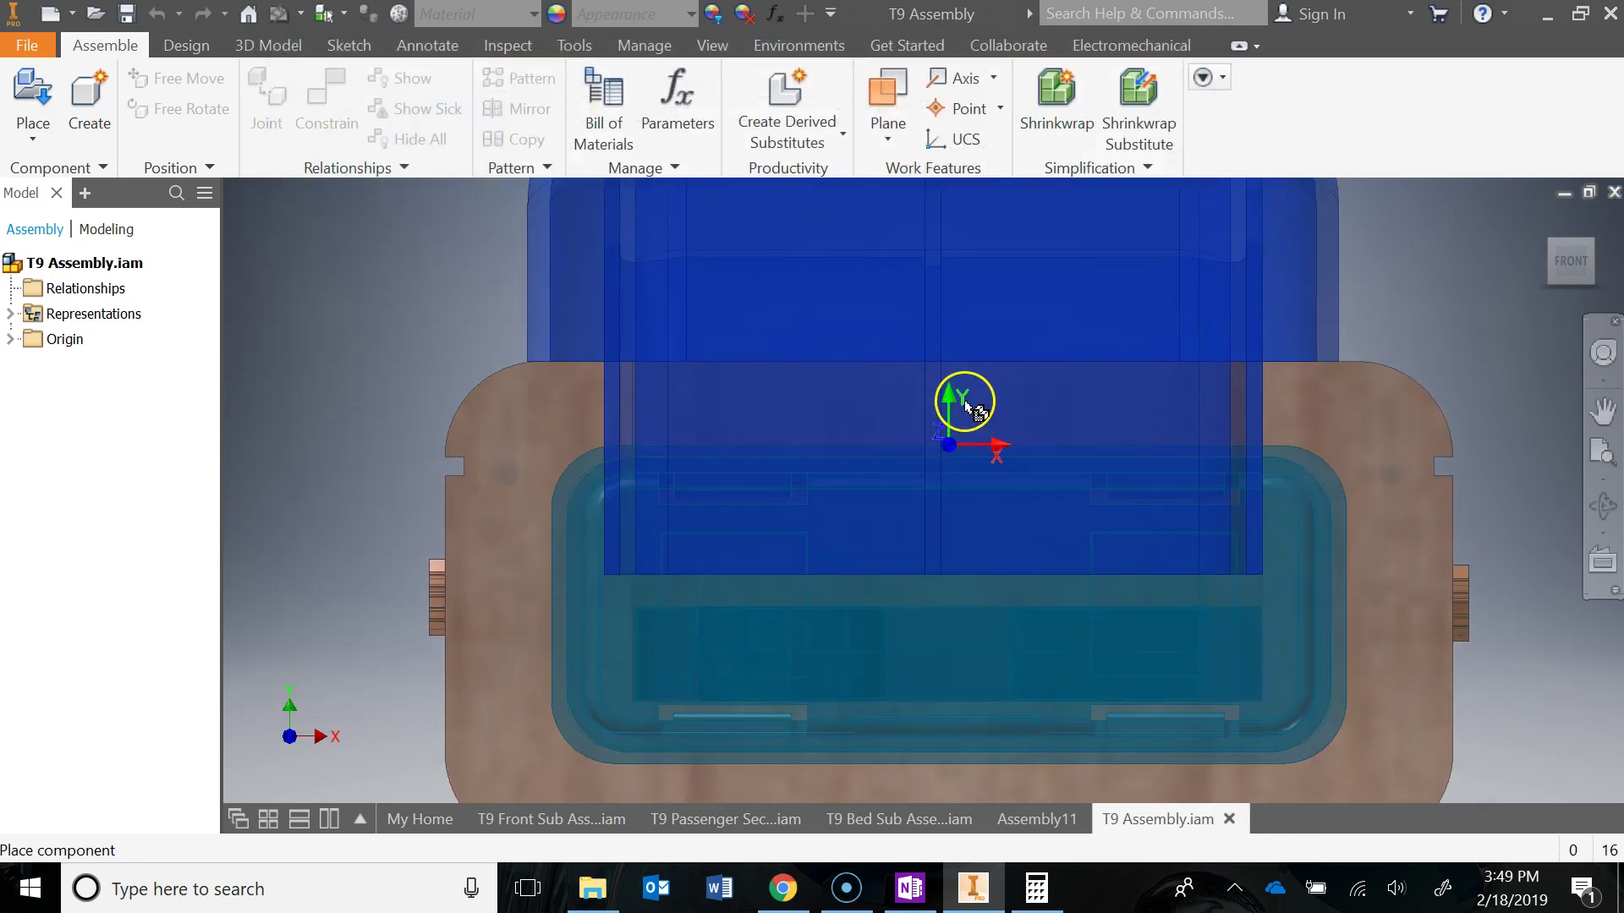
left_click(964, 402)
key("Escape")
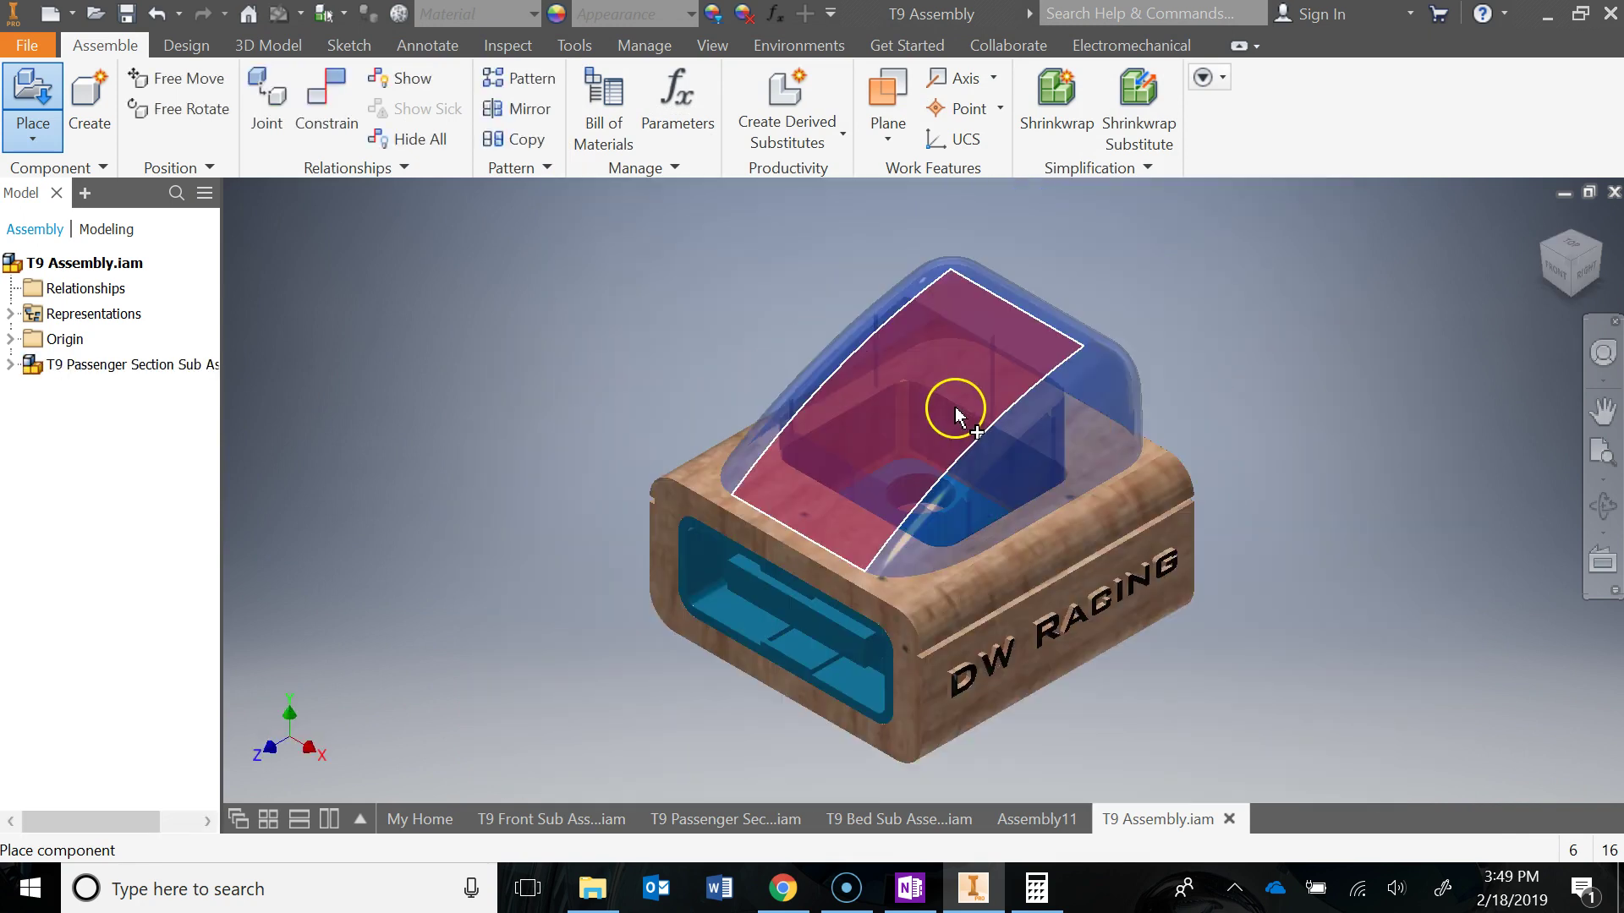
right_click(944, 551)
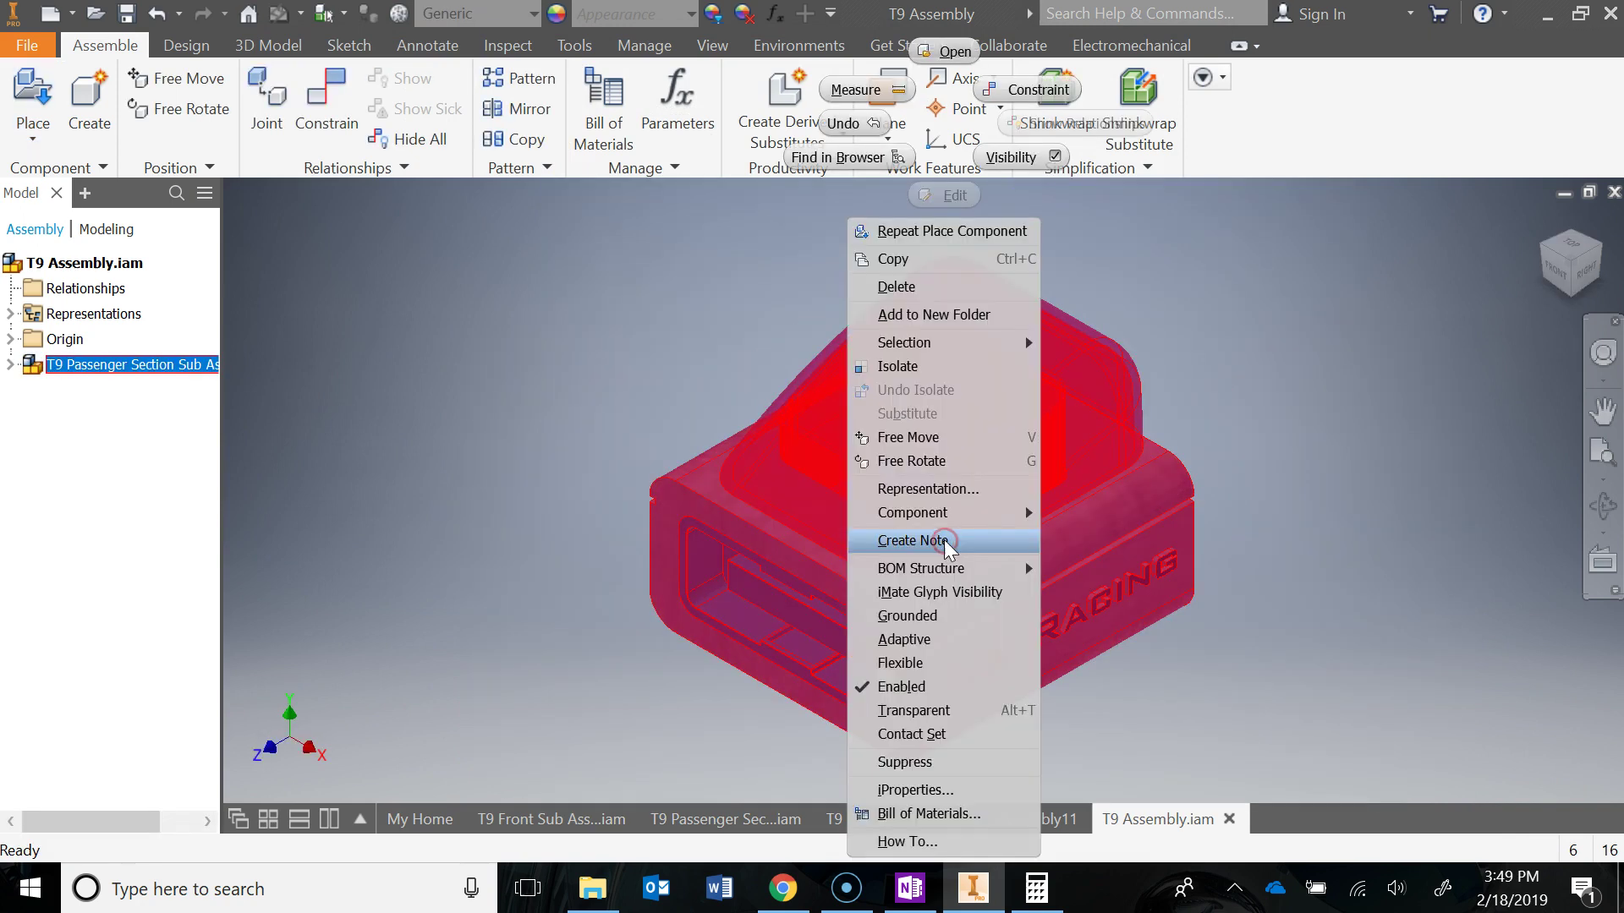
left_click(918, 616)
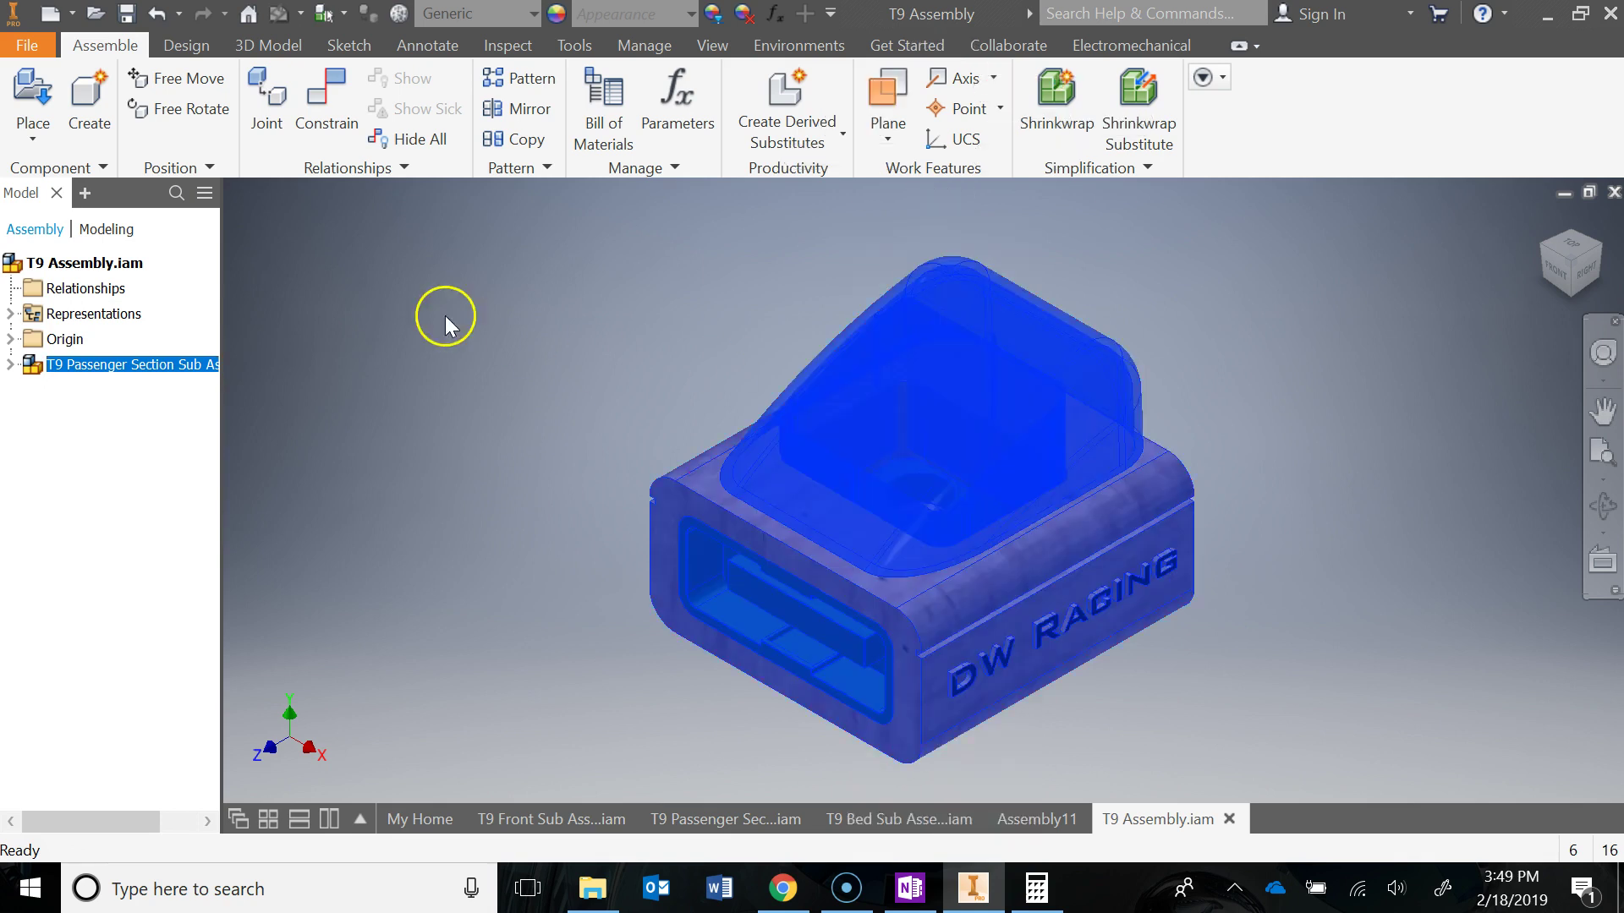
- Place one T9 Front Sub Assembly in open space ahead of the passenger section
left_click(32, 100)
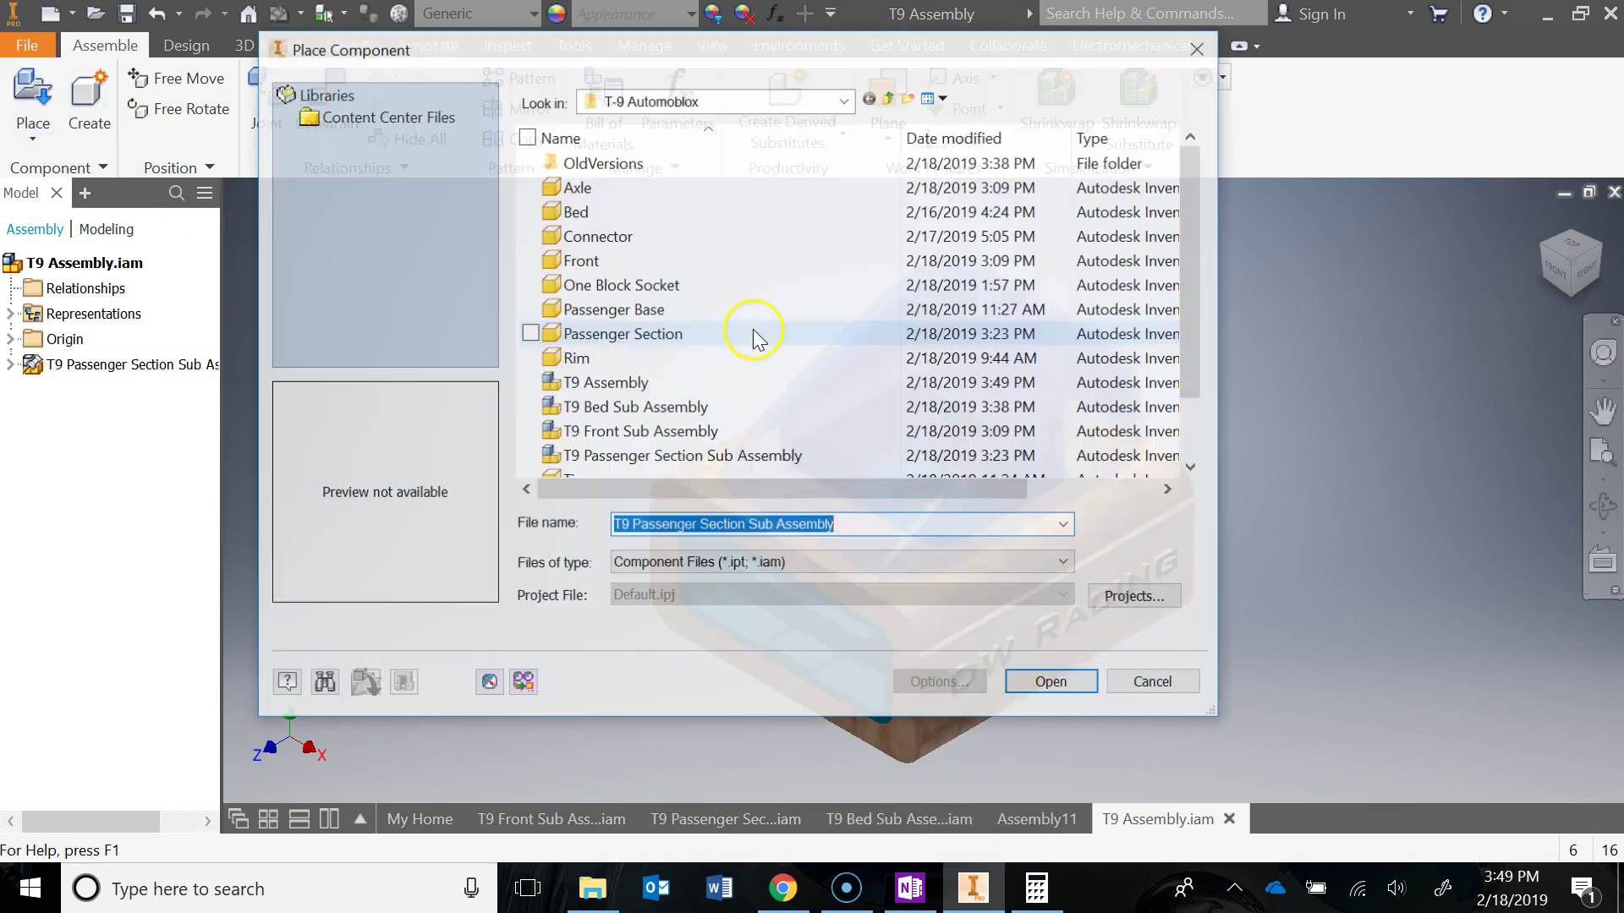
left_click(744, 431)
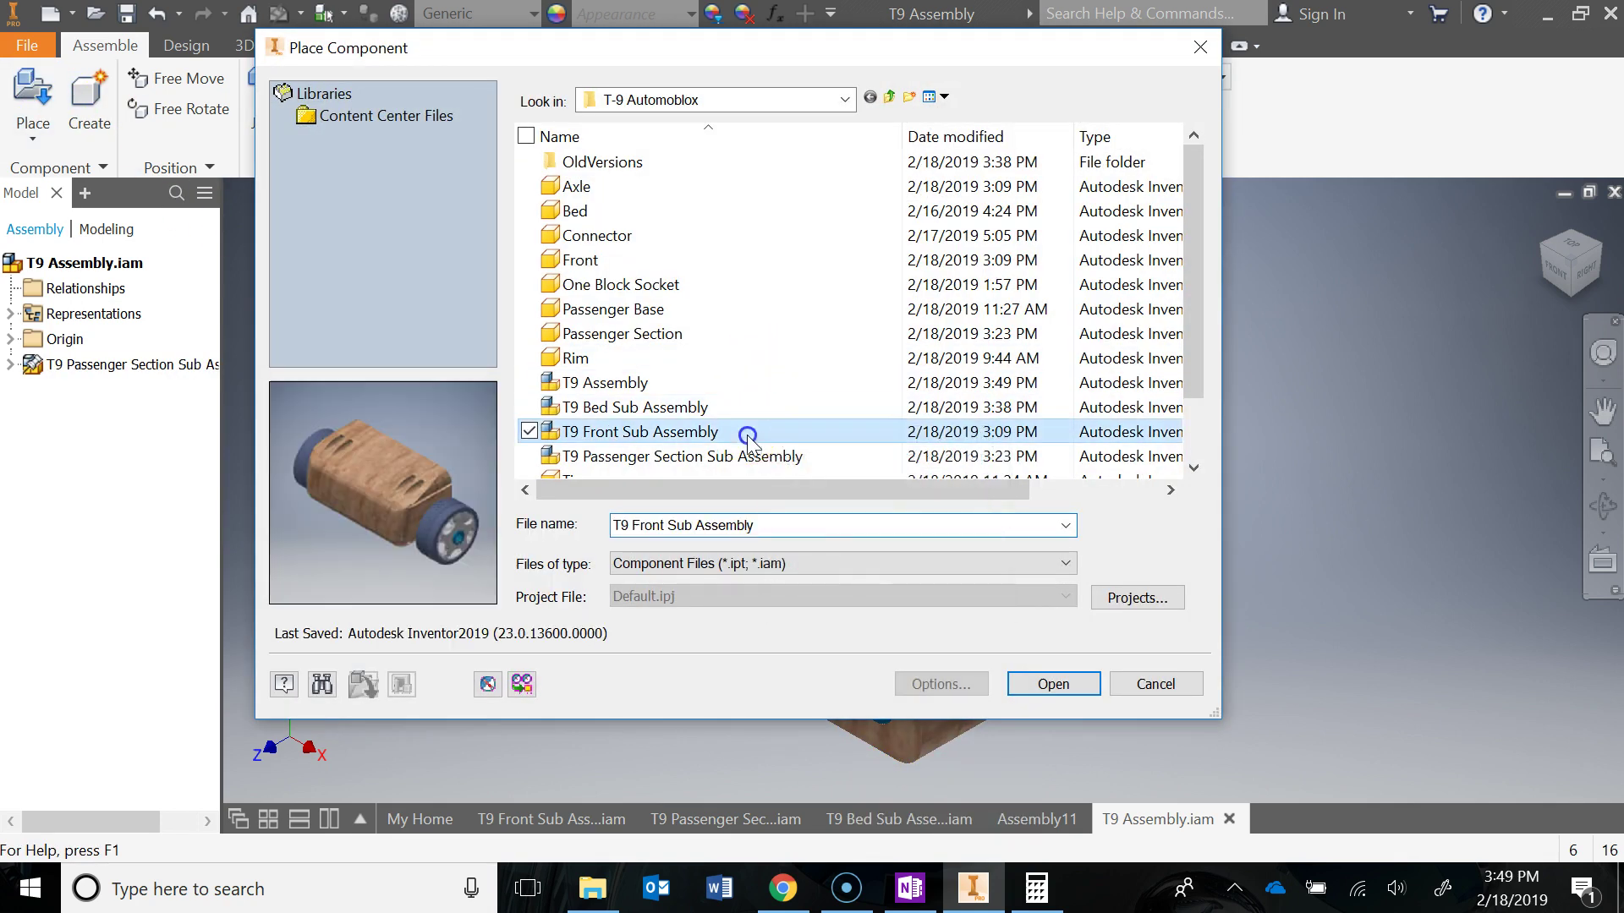
left_click(1049, 689)
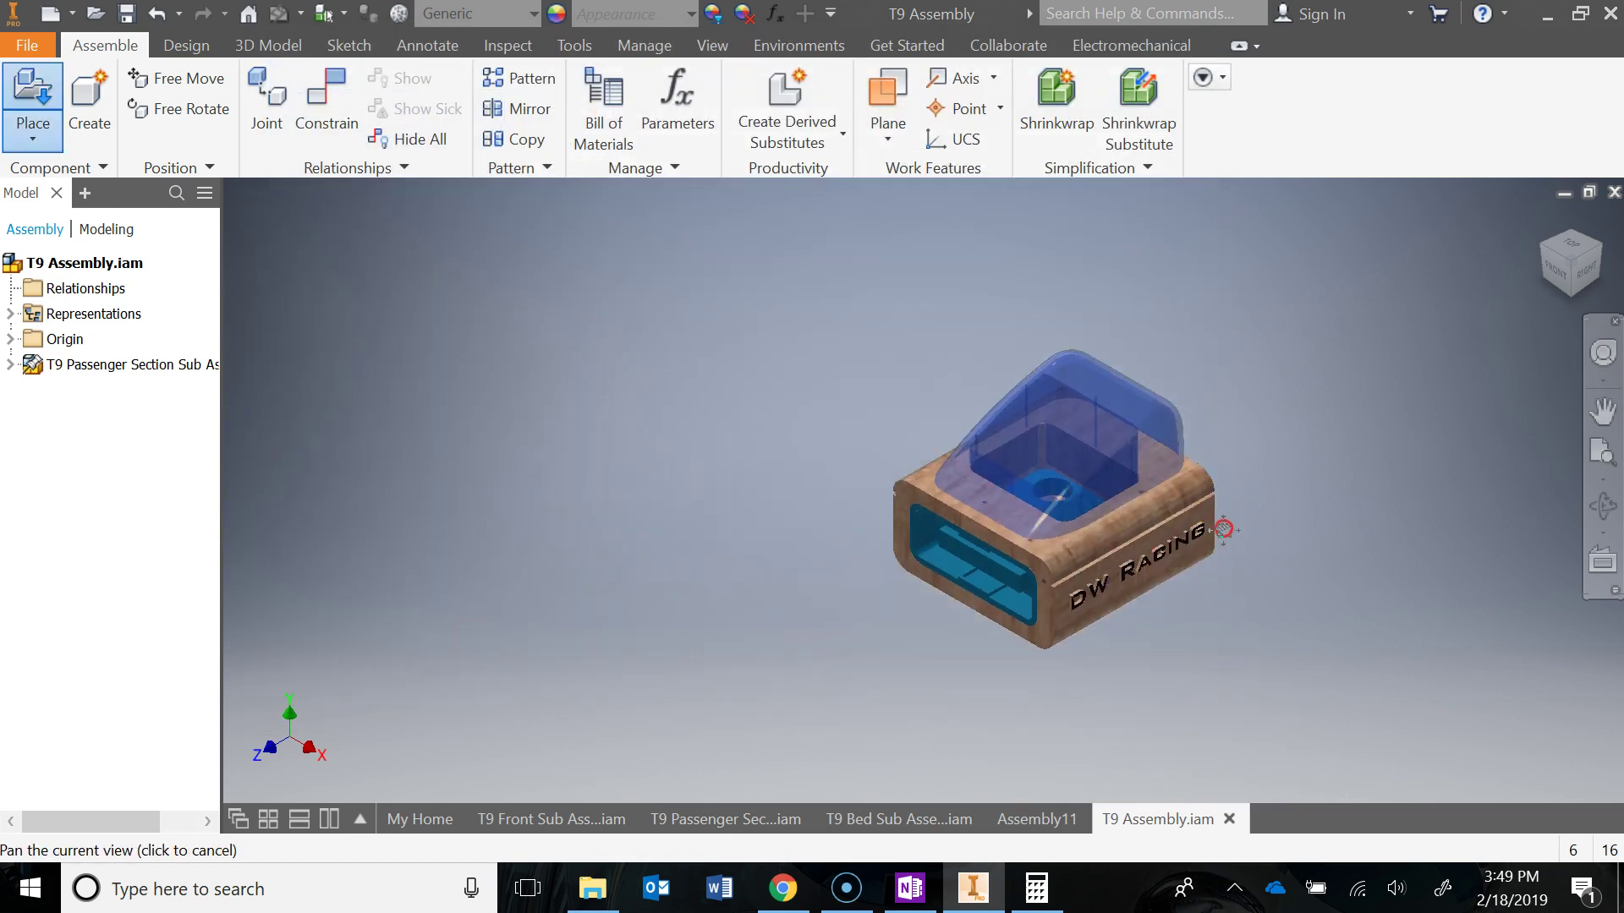
left_click(727, 619)
key("Escape")
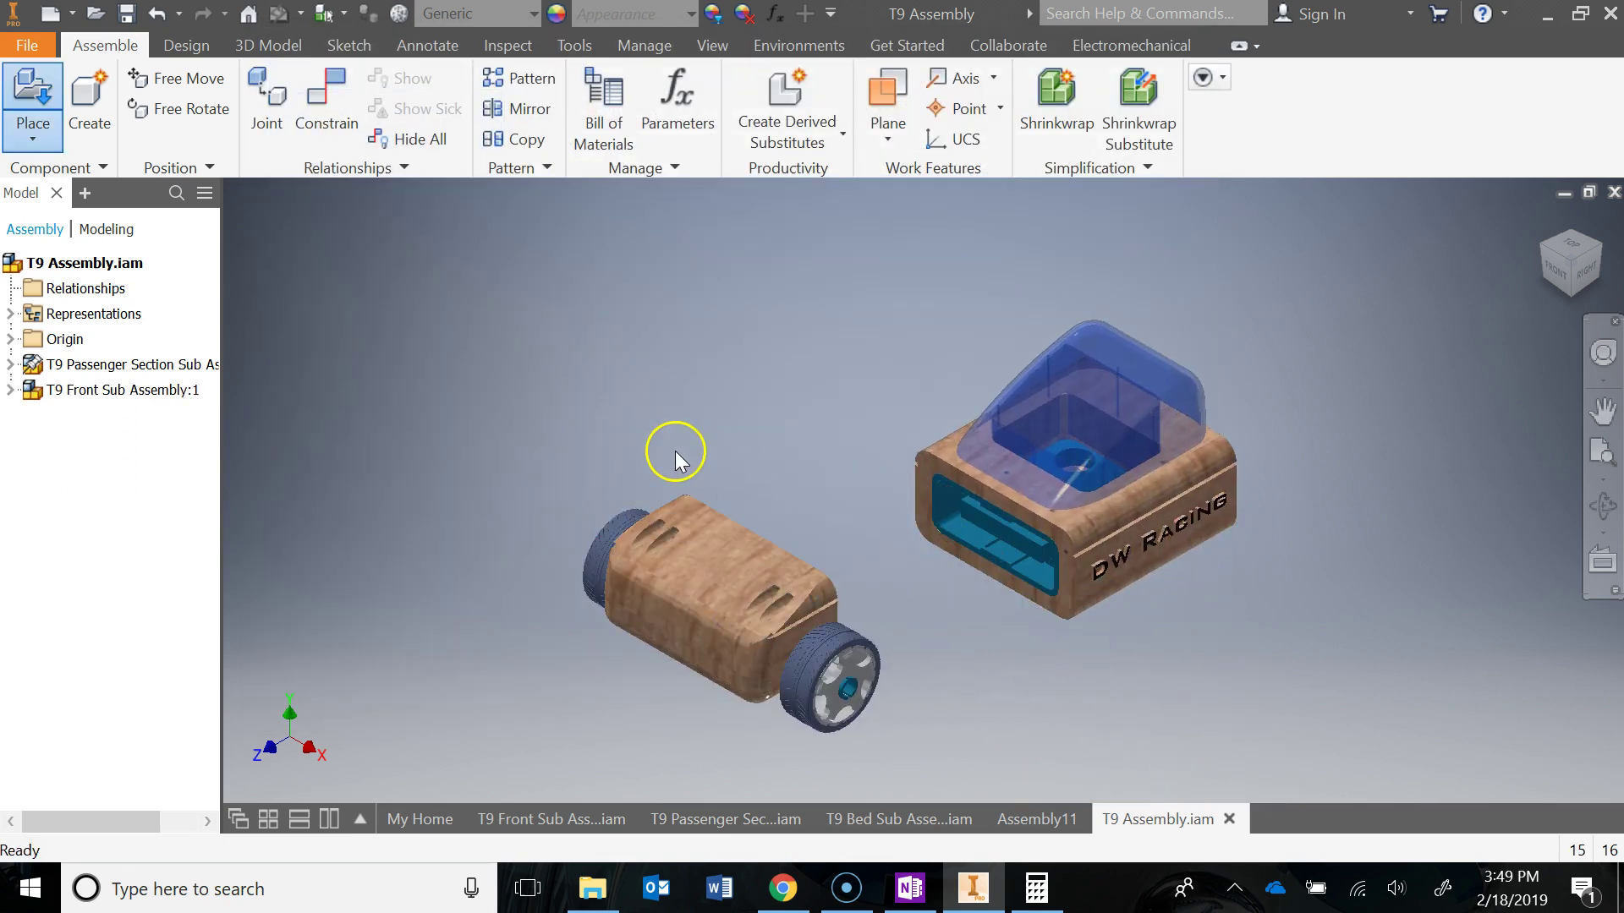
- Place one T9 Bed Sub Assembly in open space behind the passenger section
key("p")
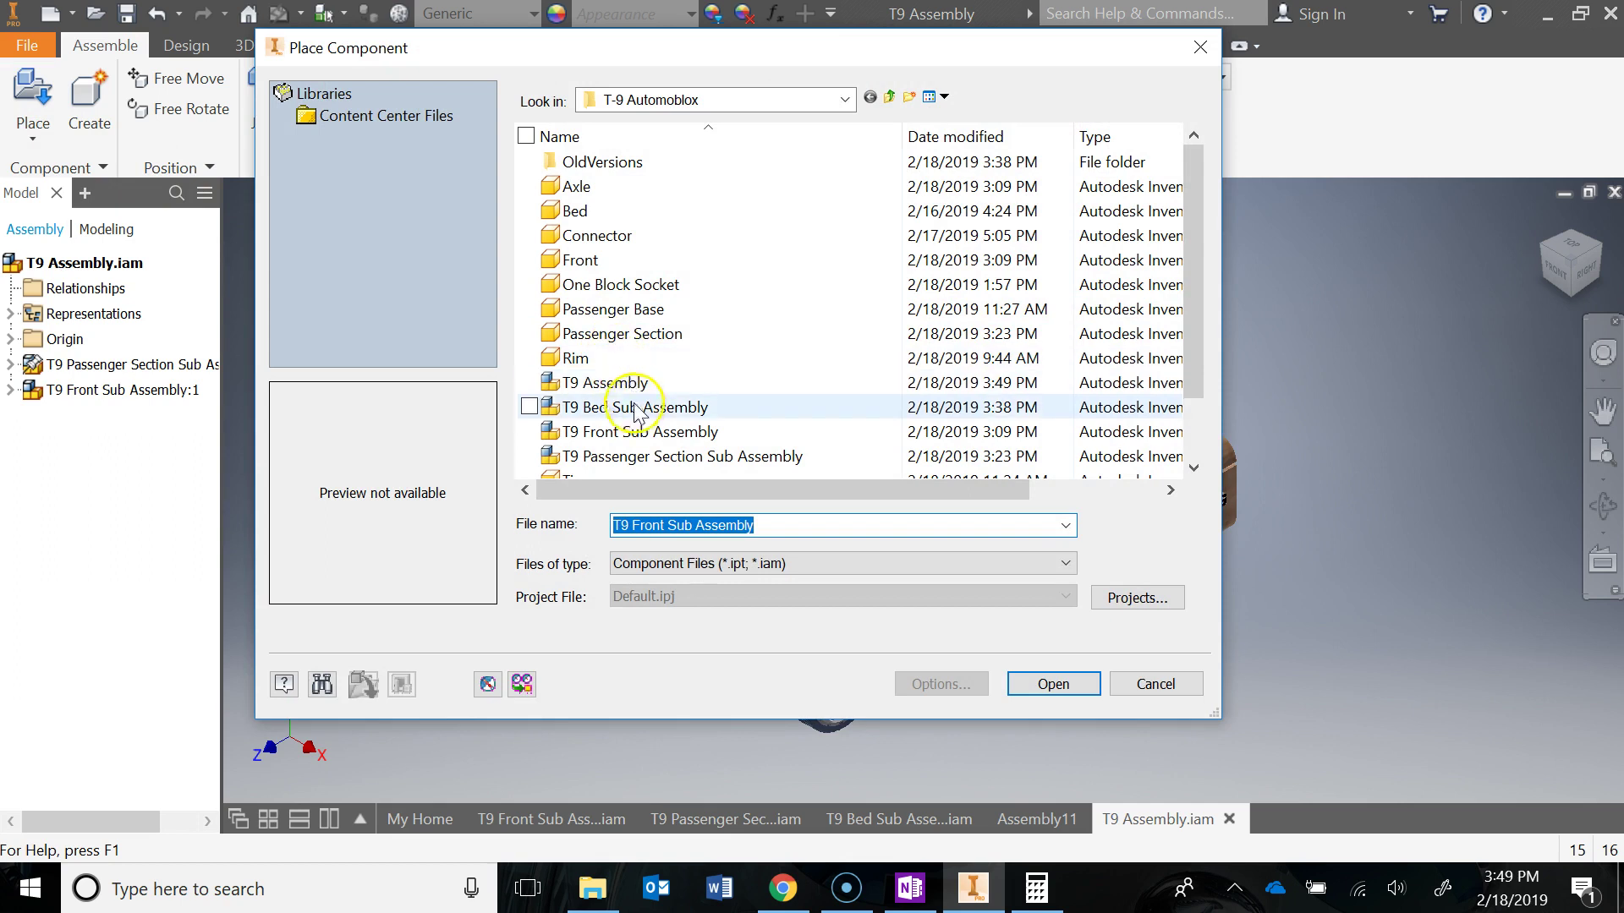
left_click(636, 408)
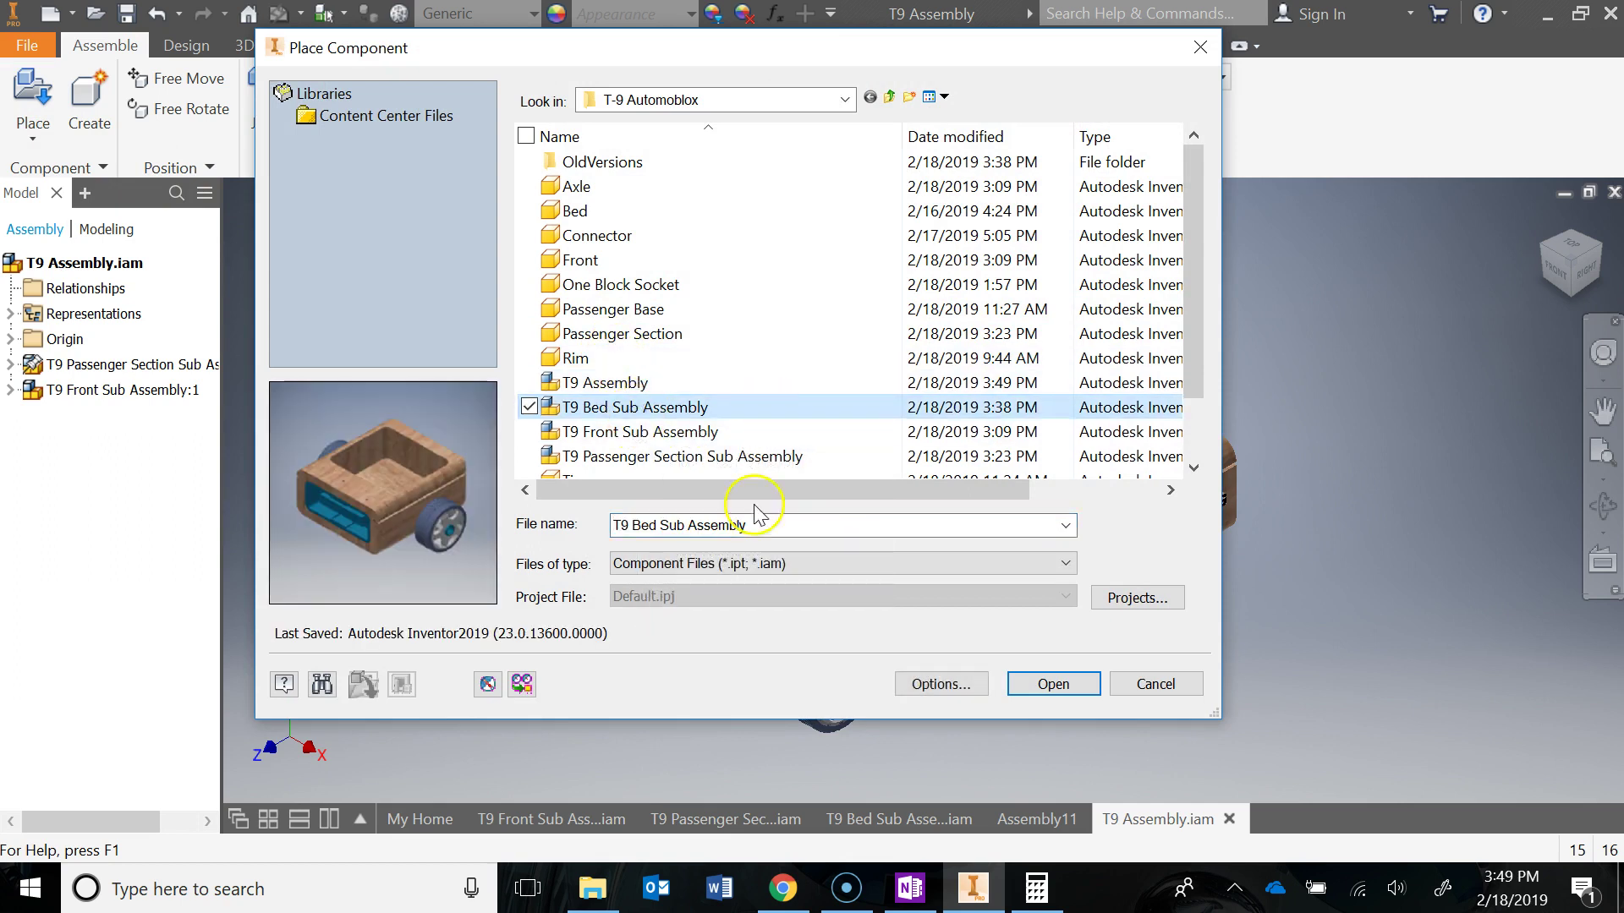
left_click(1055, 686)
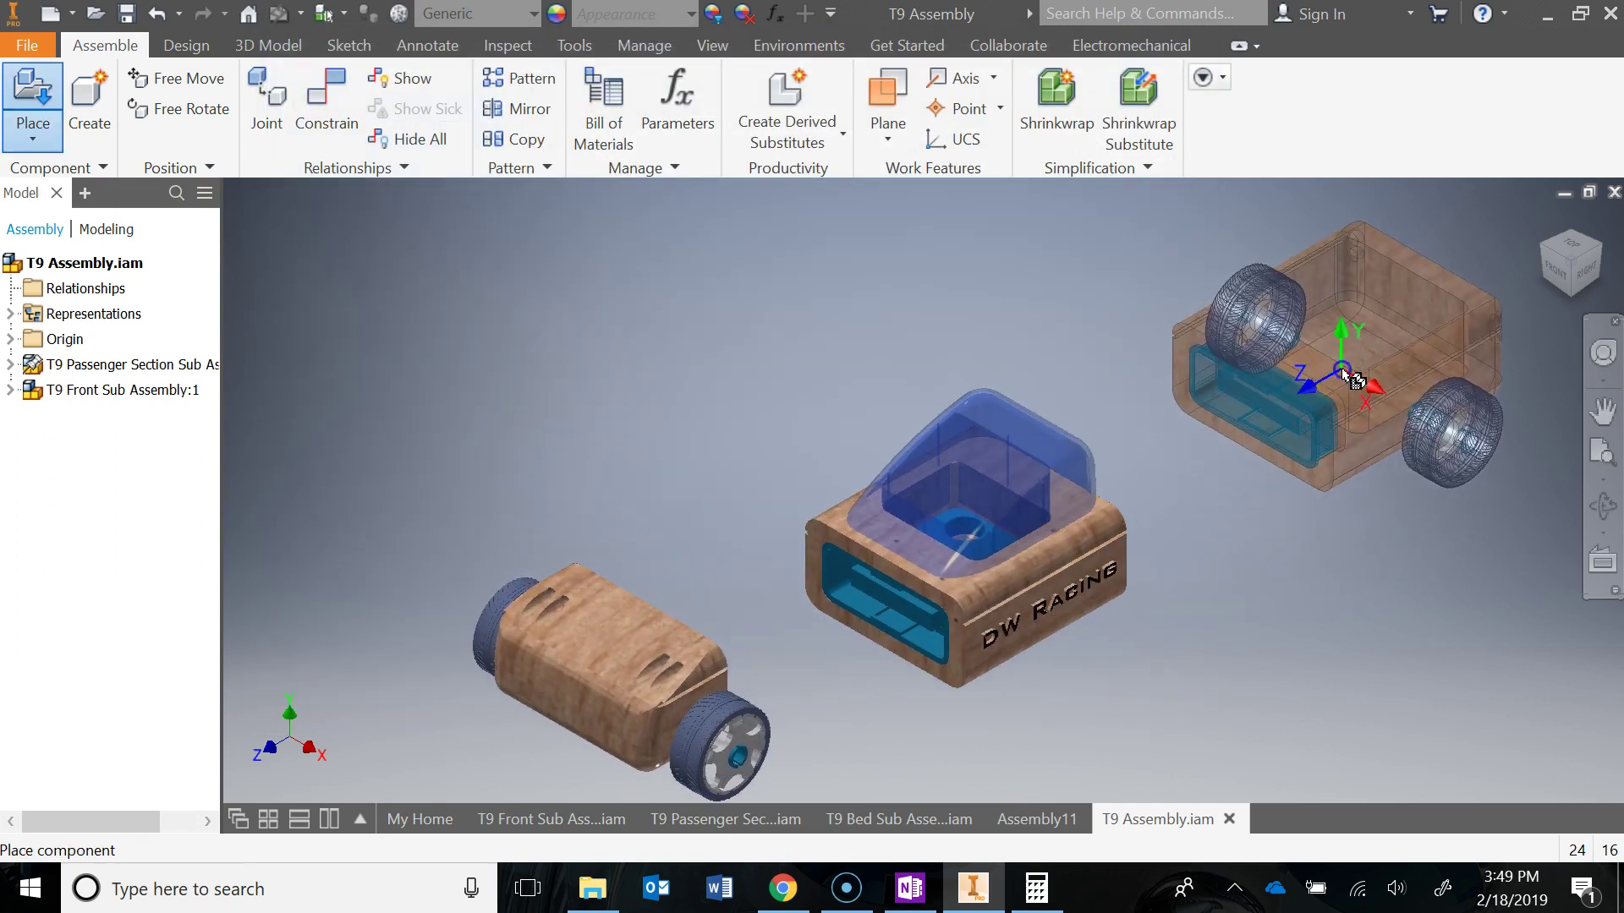
left_click(1354, 379)
- Place two Connector parts, one between the front and passenger sections and one between the passenger section and the bed
left_click(34, 100)
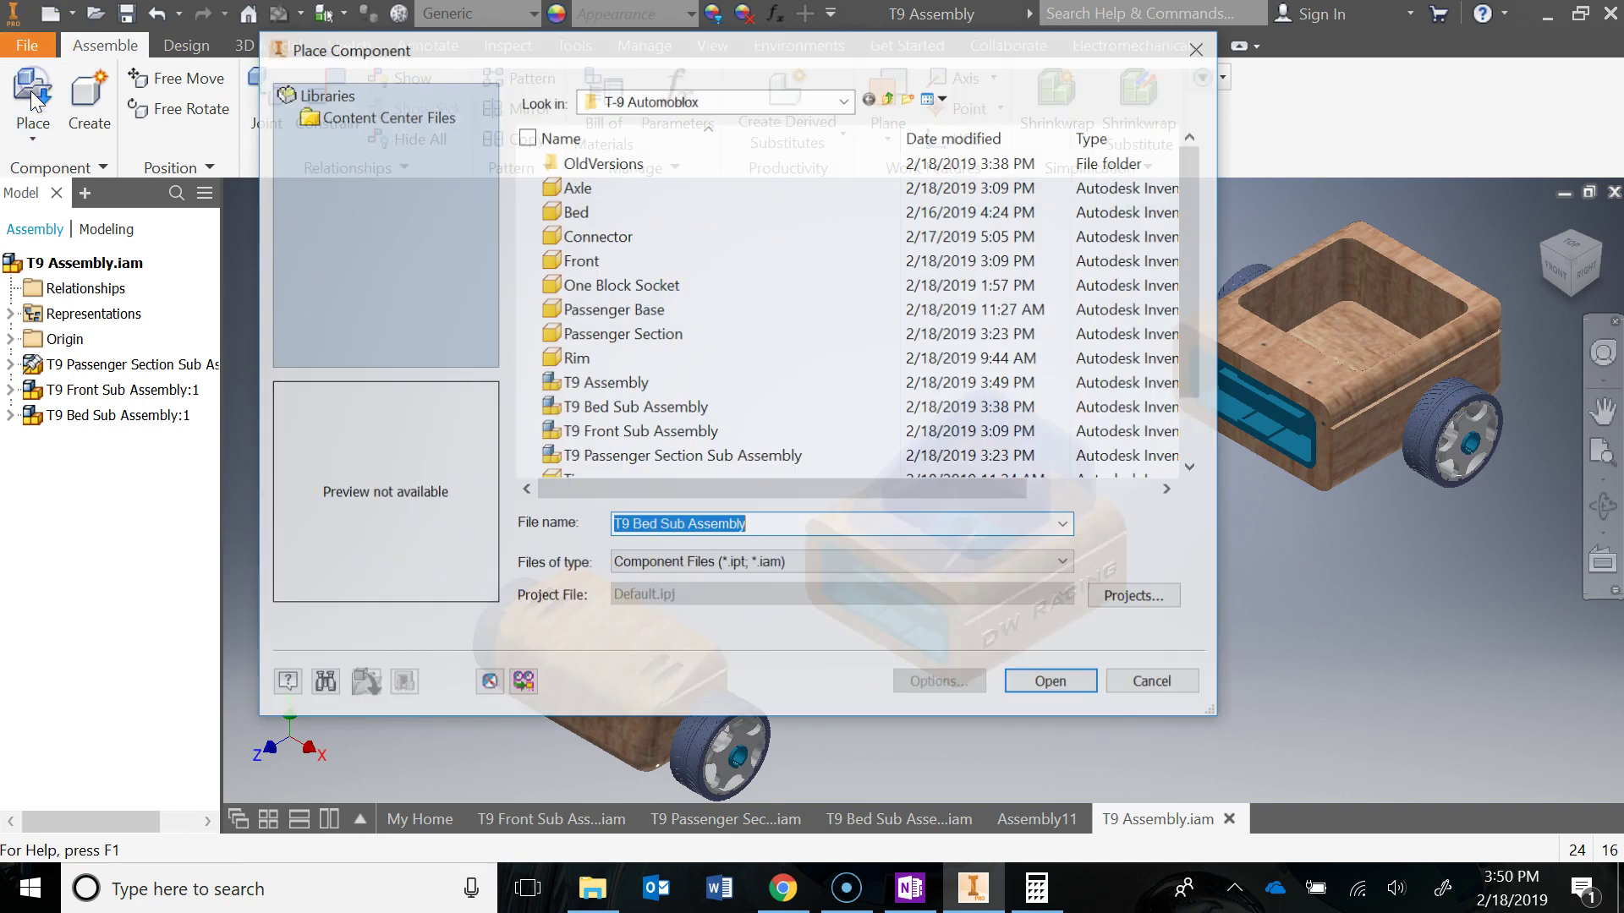
left_click(588, 236)
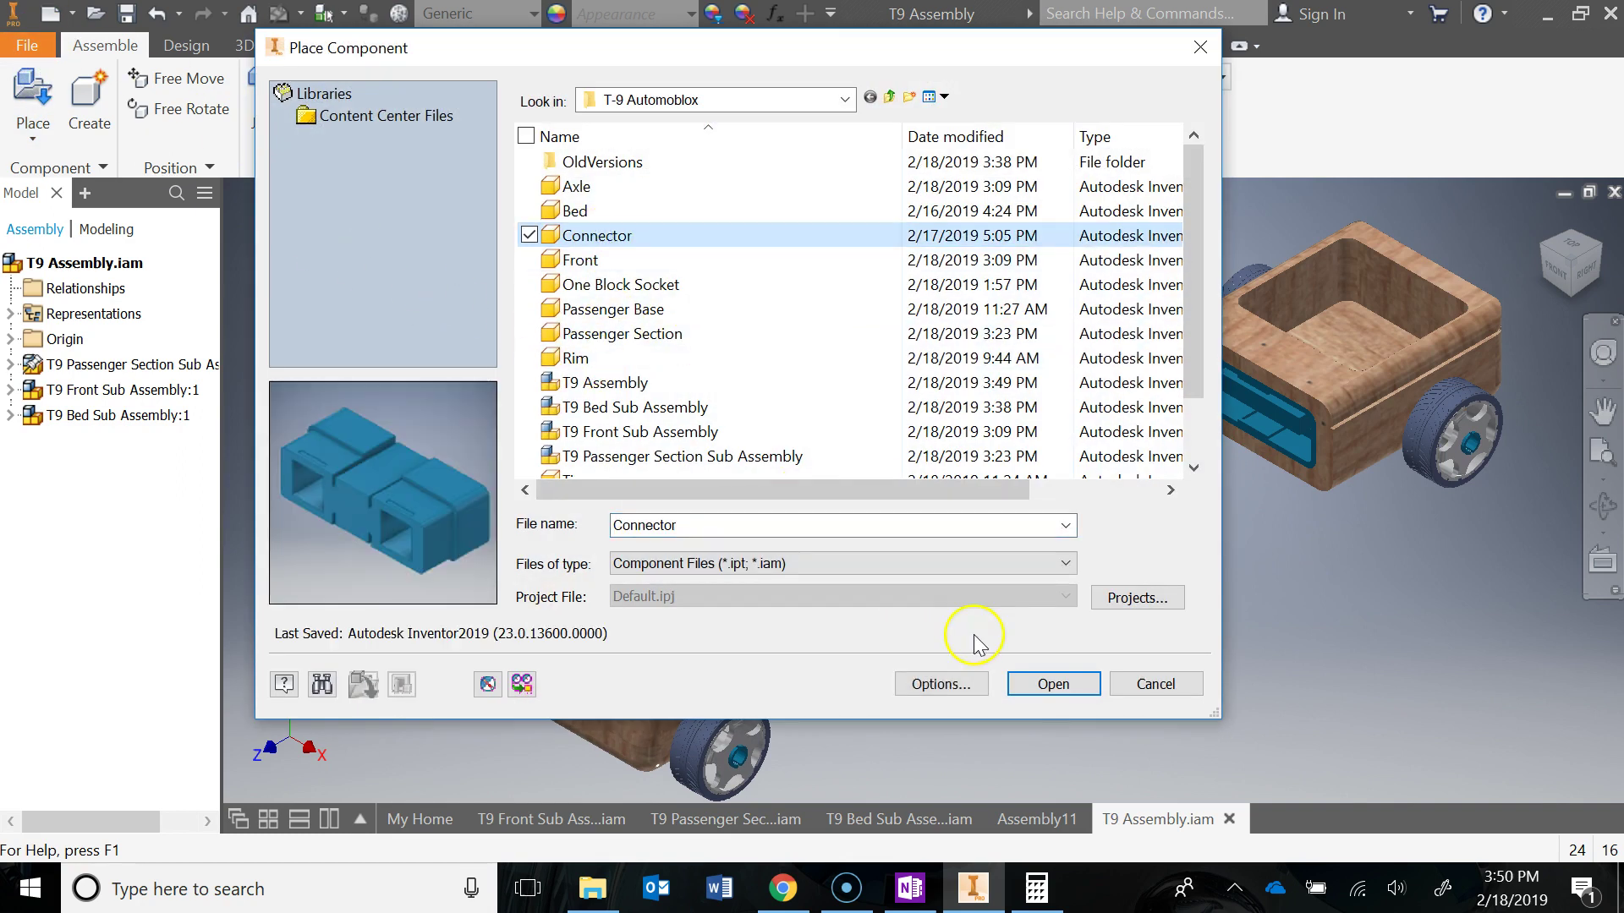
left_click(1054, 684)
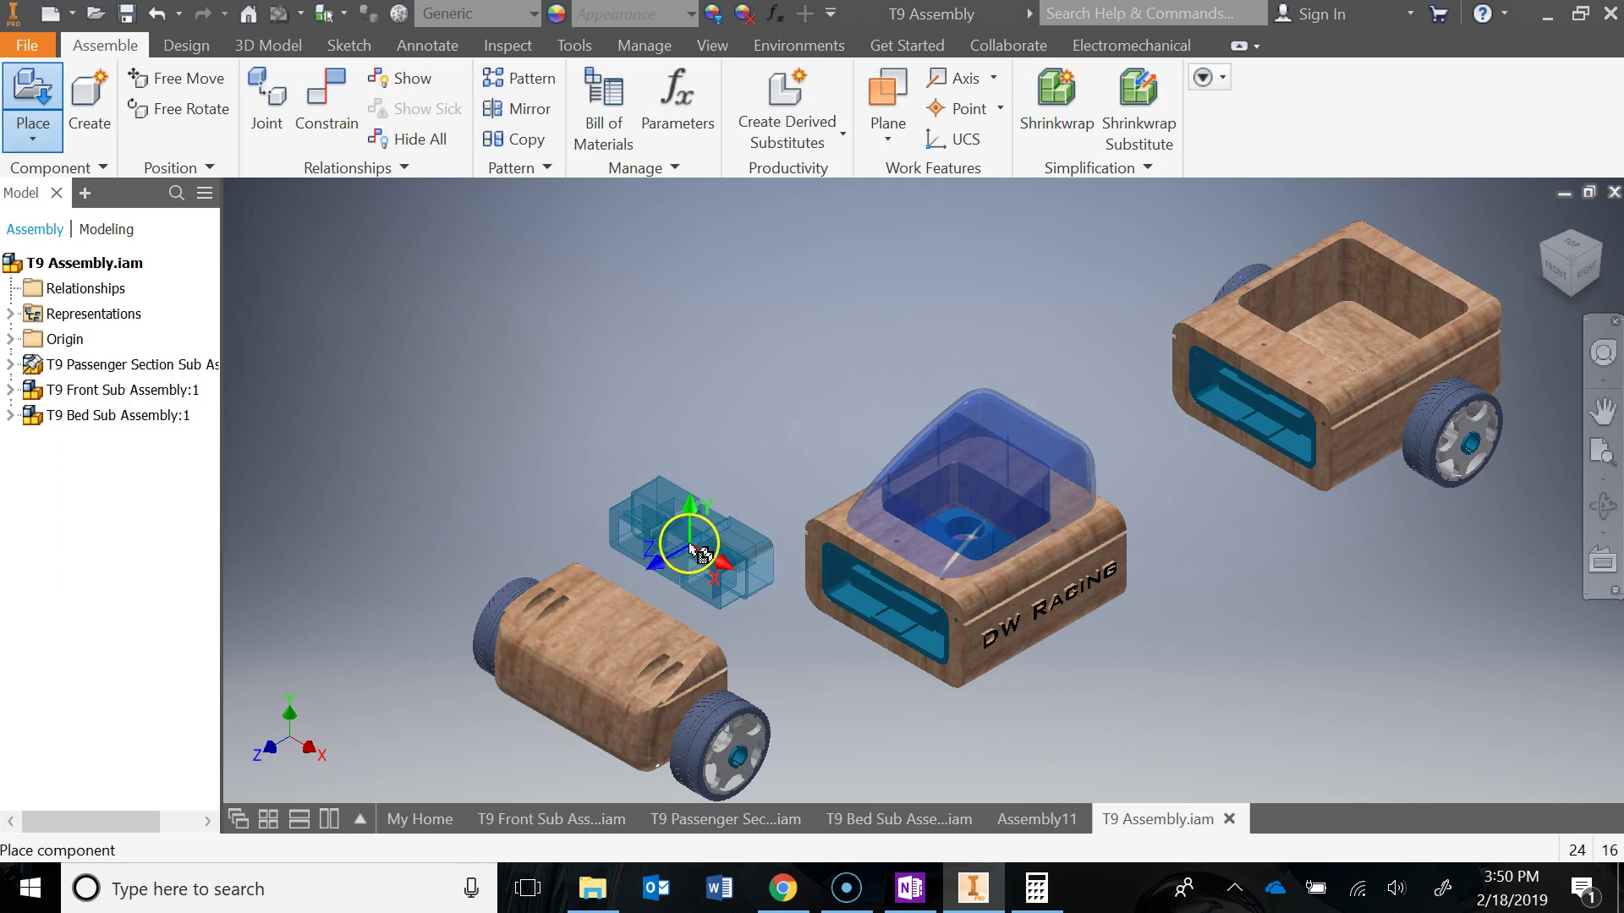
left_click(845, 704)
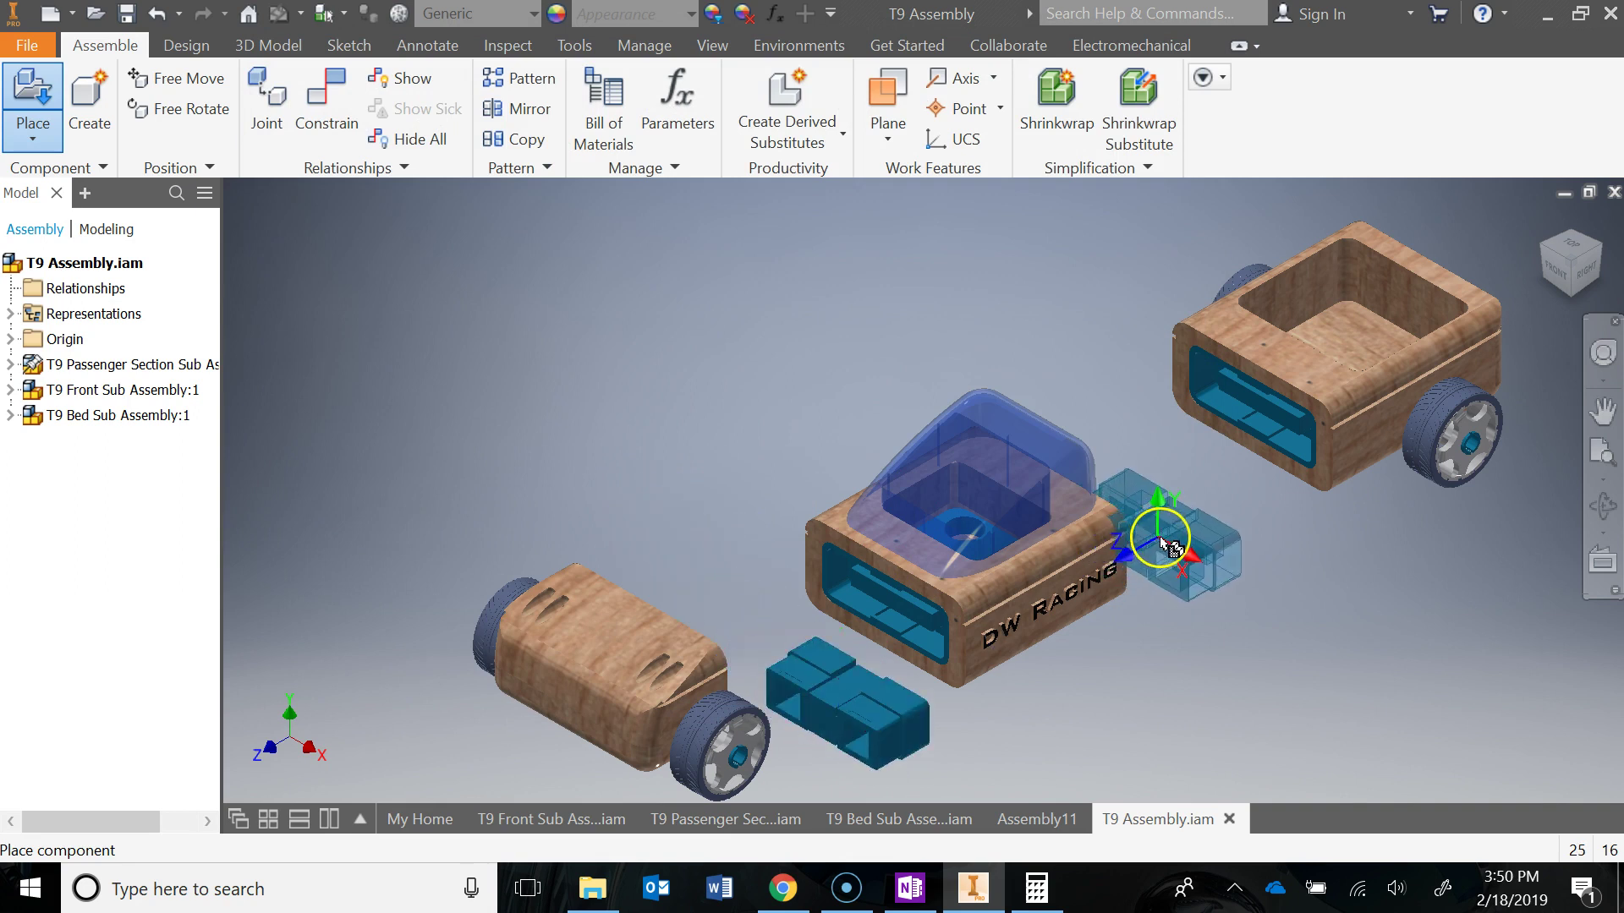
left_click(1219, 533)
key("Escape")
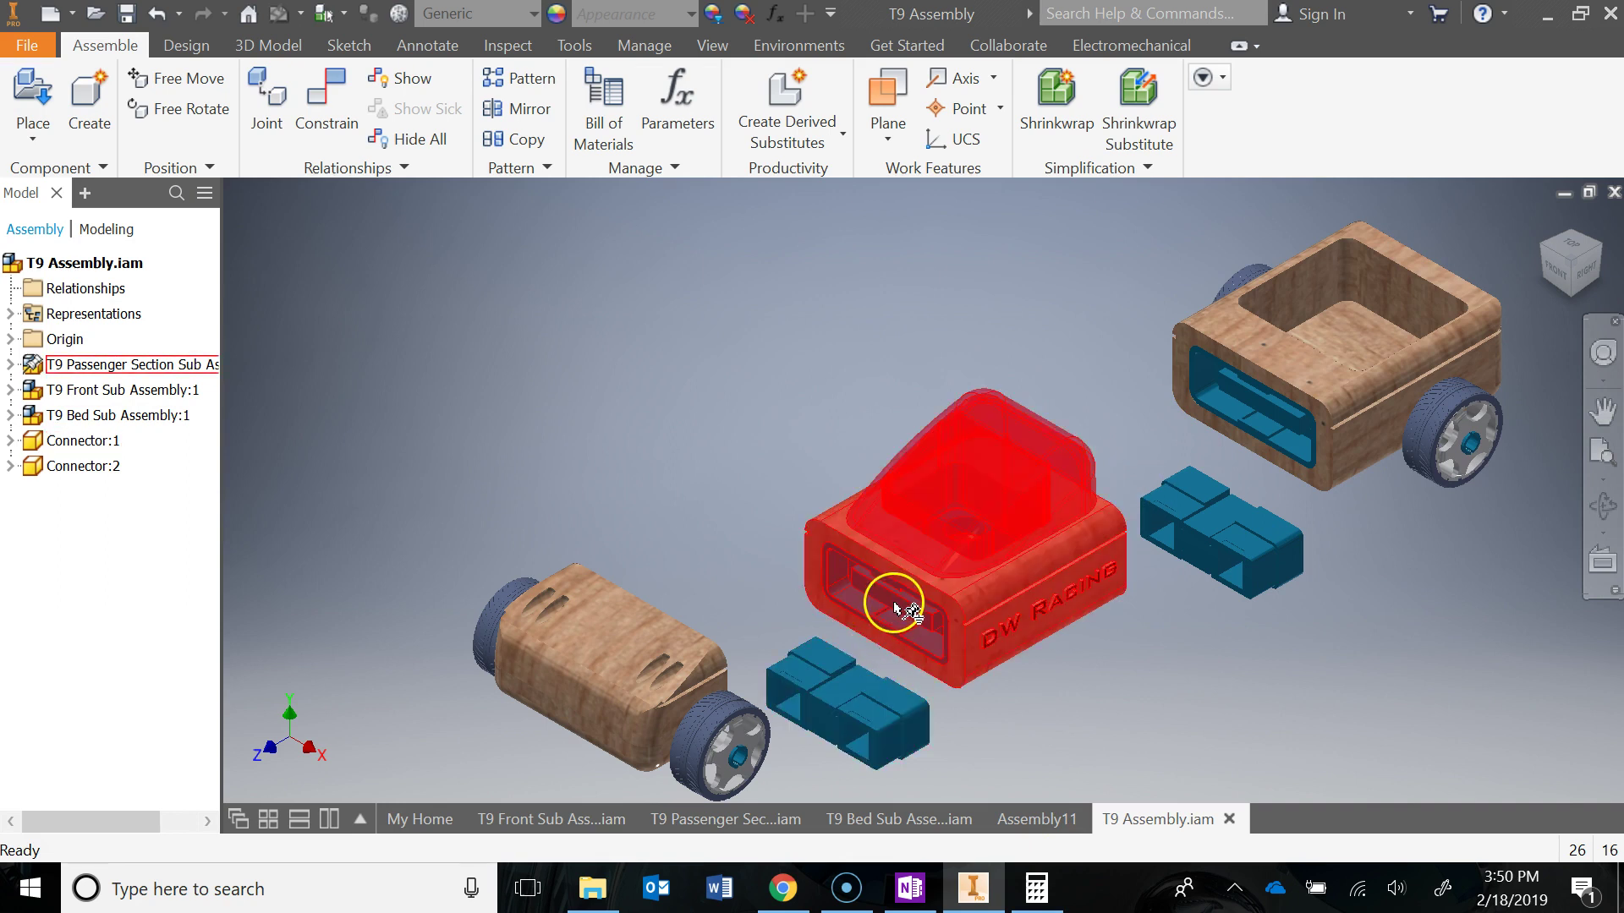
- Mate the inner end face of the front connector's recess to the block inside the passenger section's front pocket with 0.000 in offset
middle_click_drag(903, 622, 841, 569, "shift")
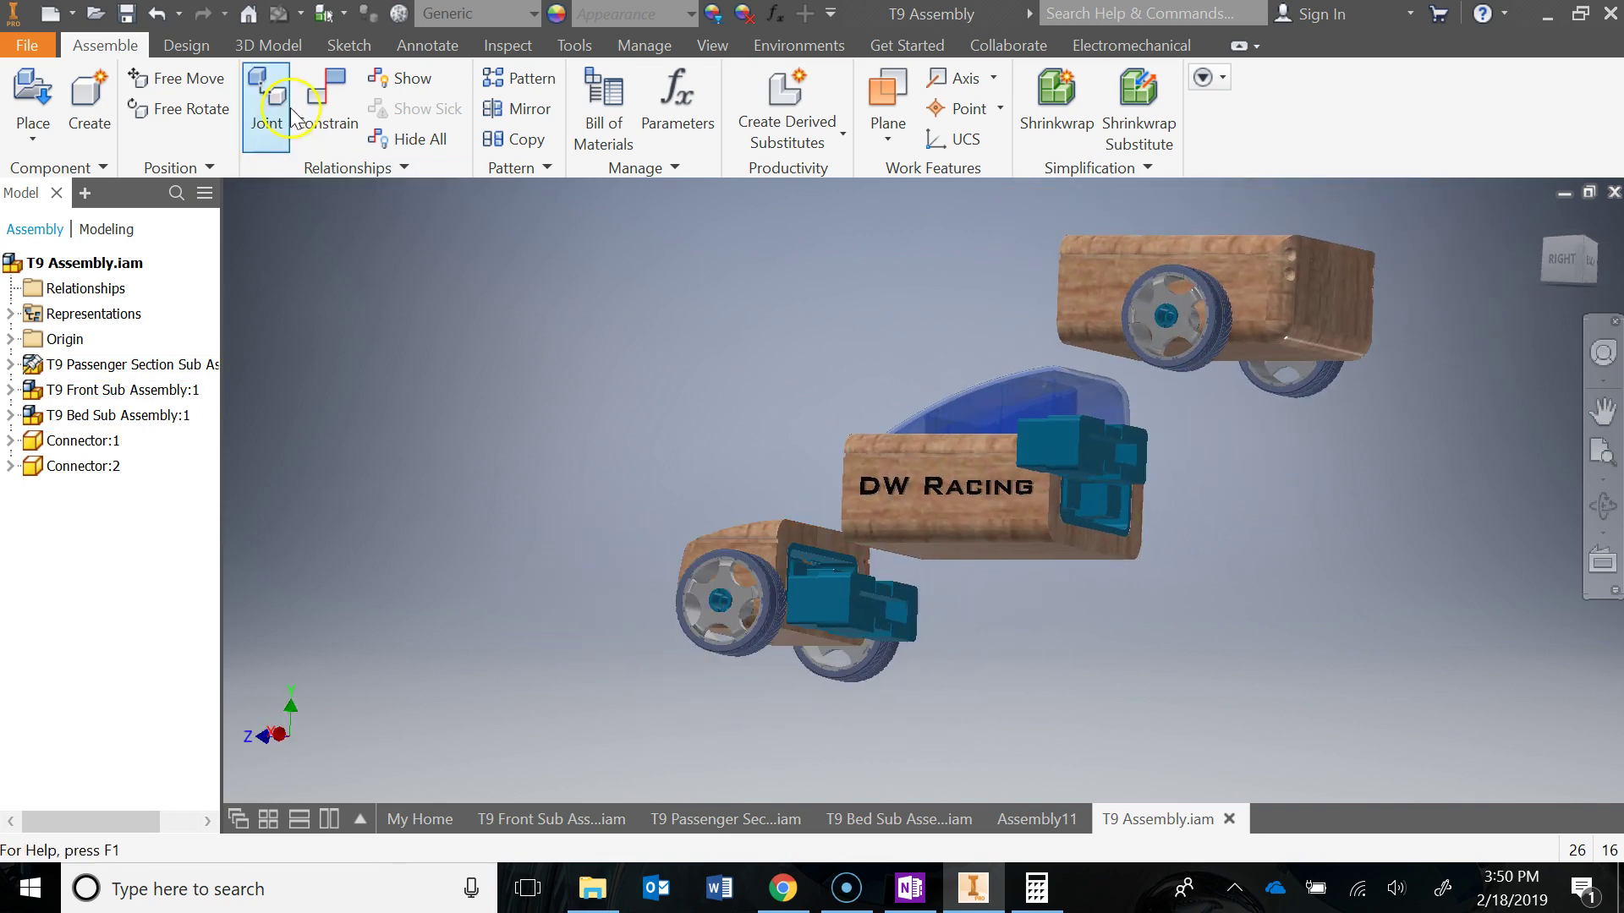
left_click(327, 105)
scroll(896, 638, "down", 3)
scroll(901, 635, "down", 1)
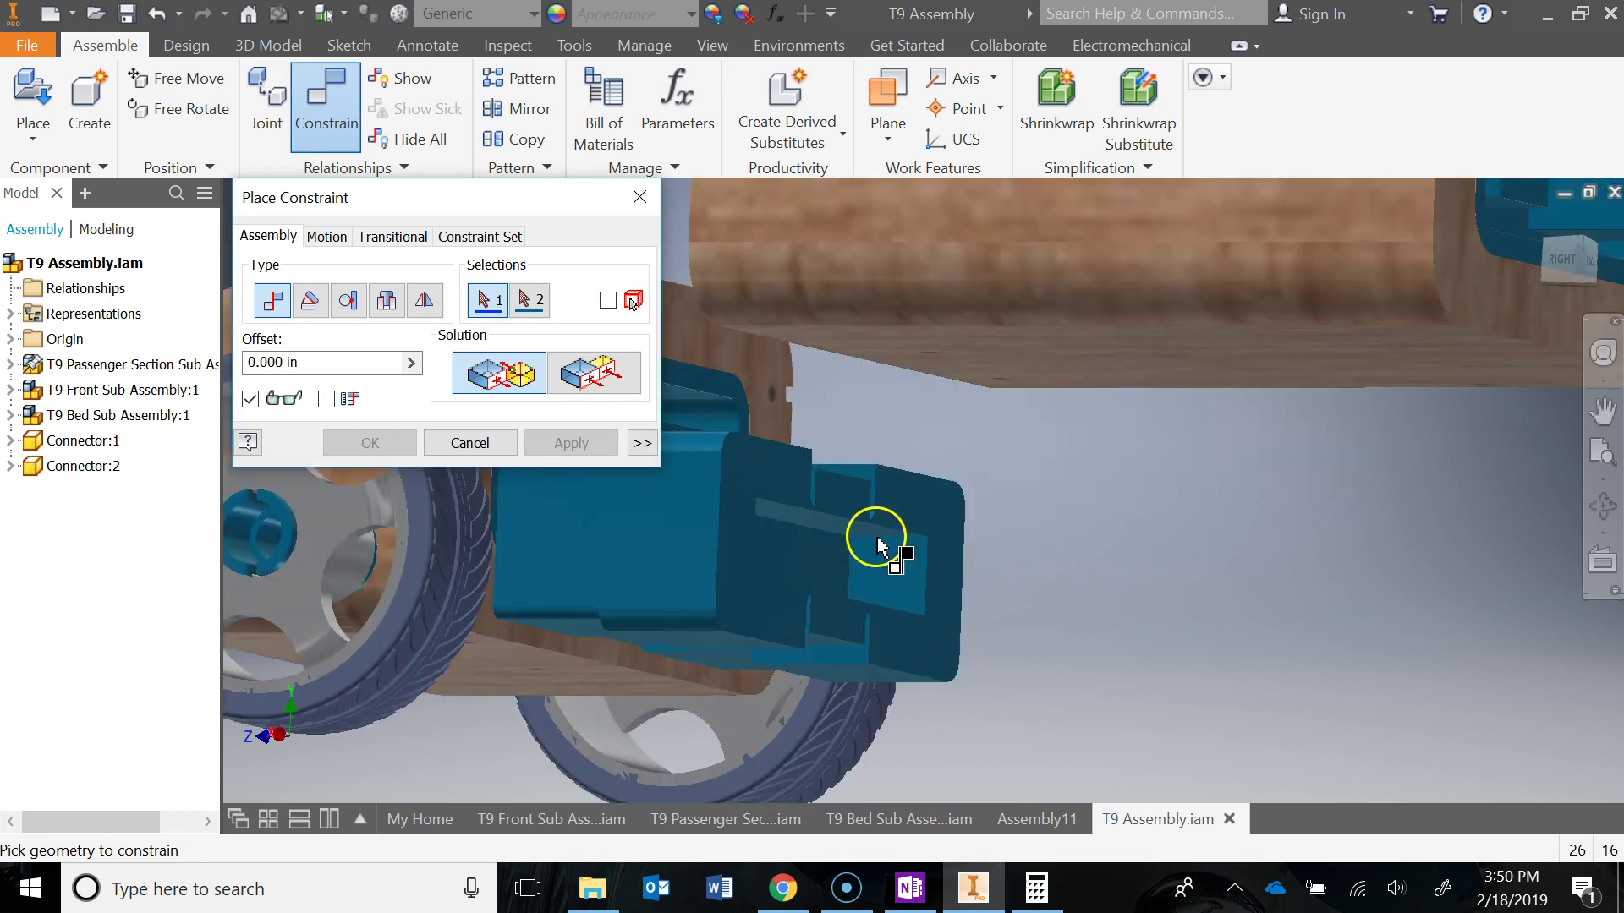
scroll(892, 567, "up", 1)
middle_click_drag(905, 579, 1094, 392, "shift")
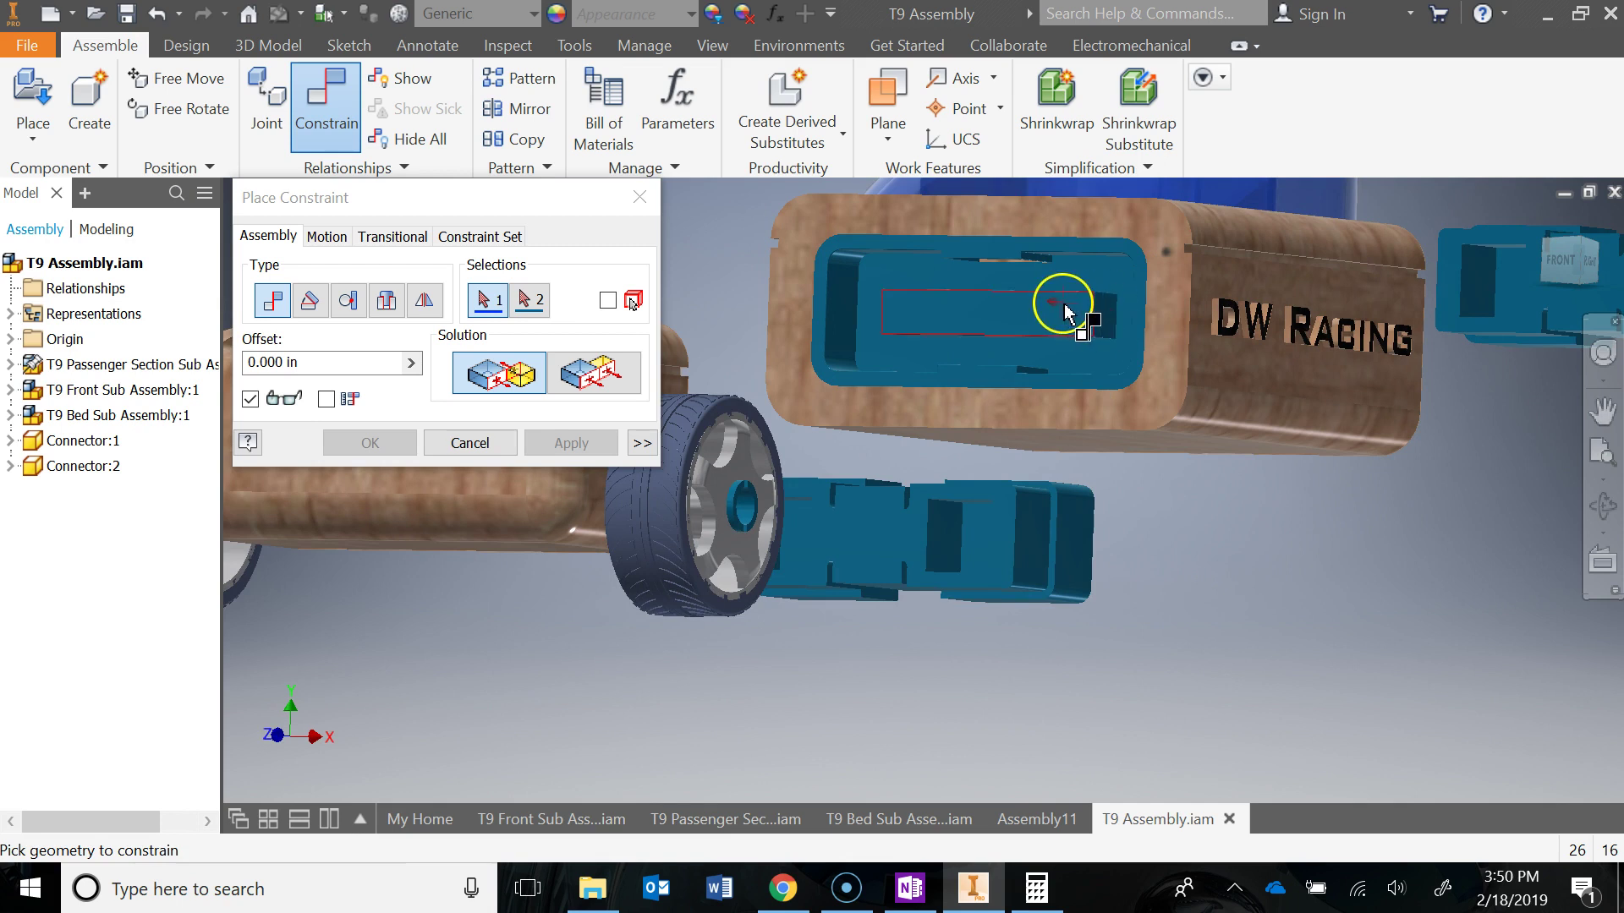
middle_click_drag(1072, 360, 860, 365, "shift")
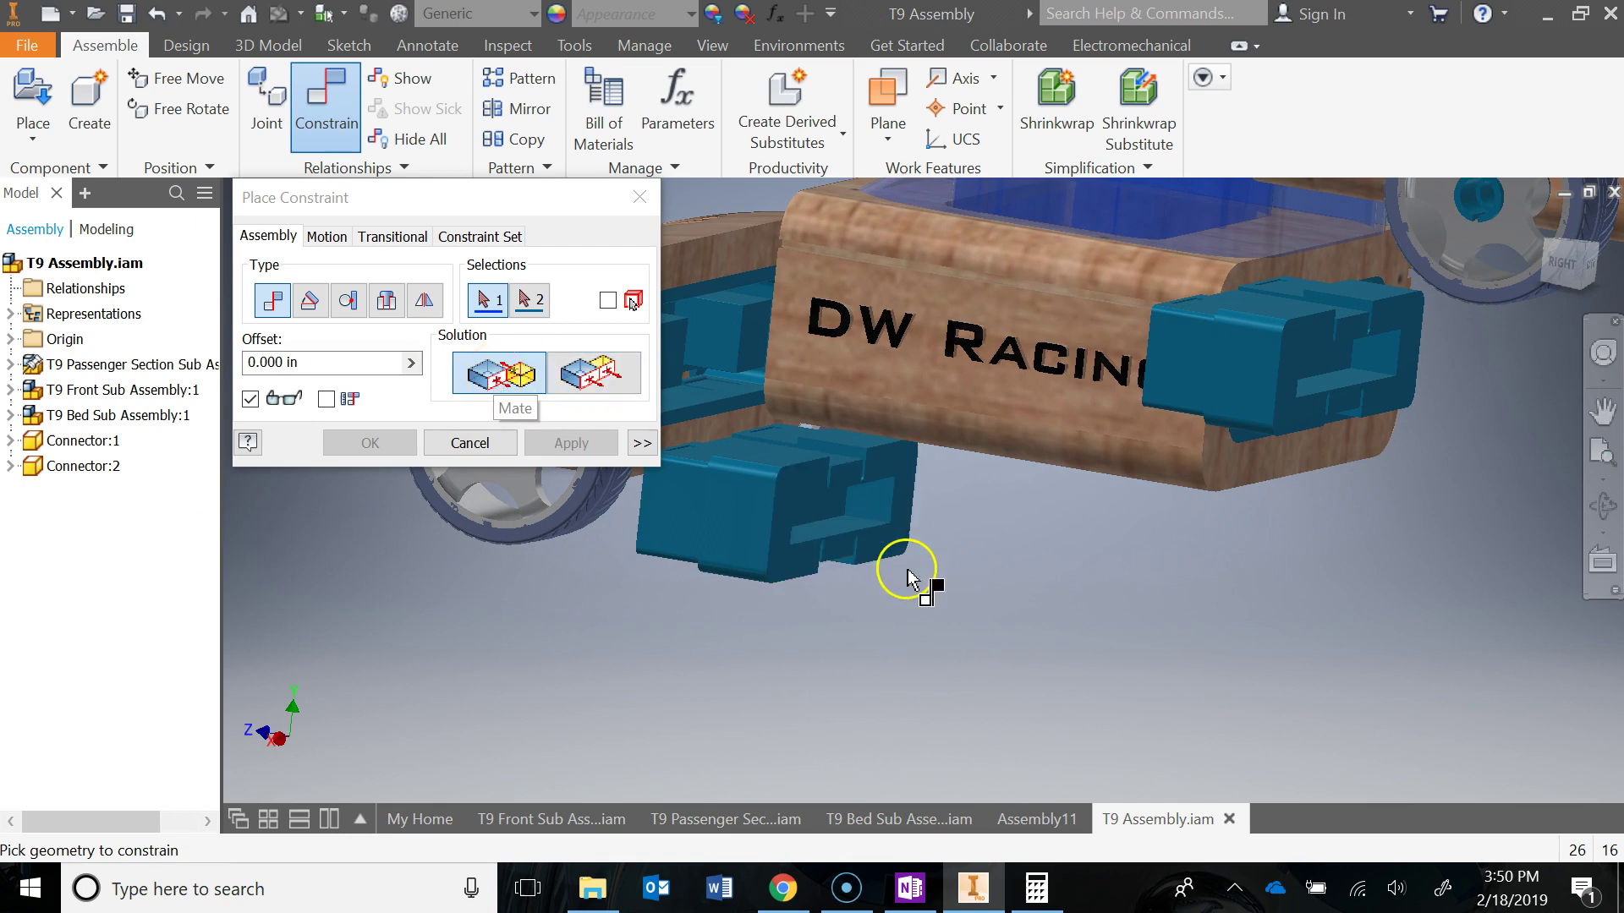
middle_click_drag(907, 579, 911, 529, "shift")
scroll(900, 562, "up", 5)
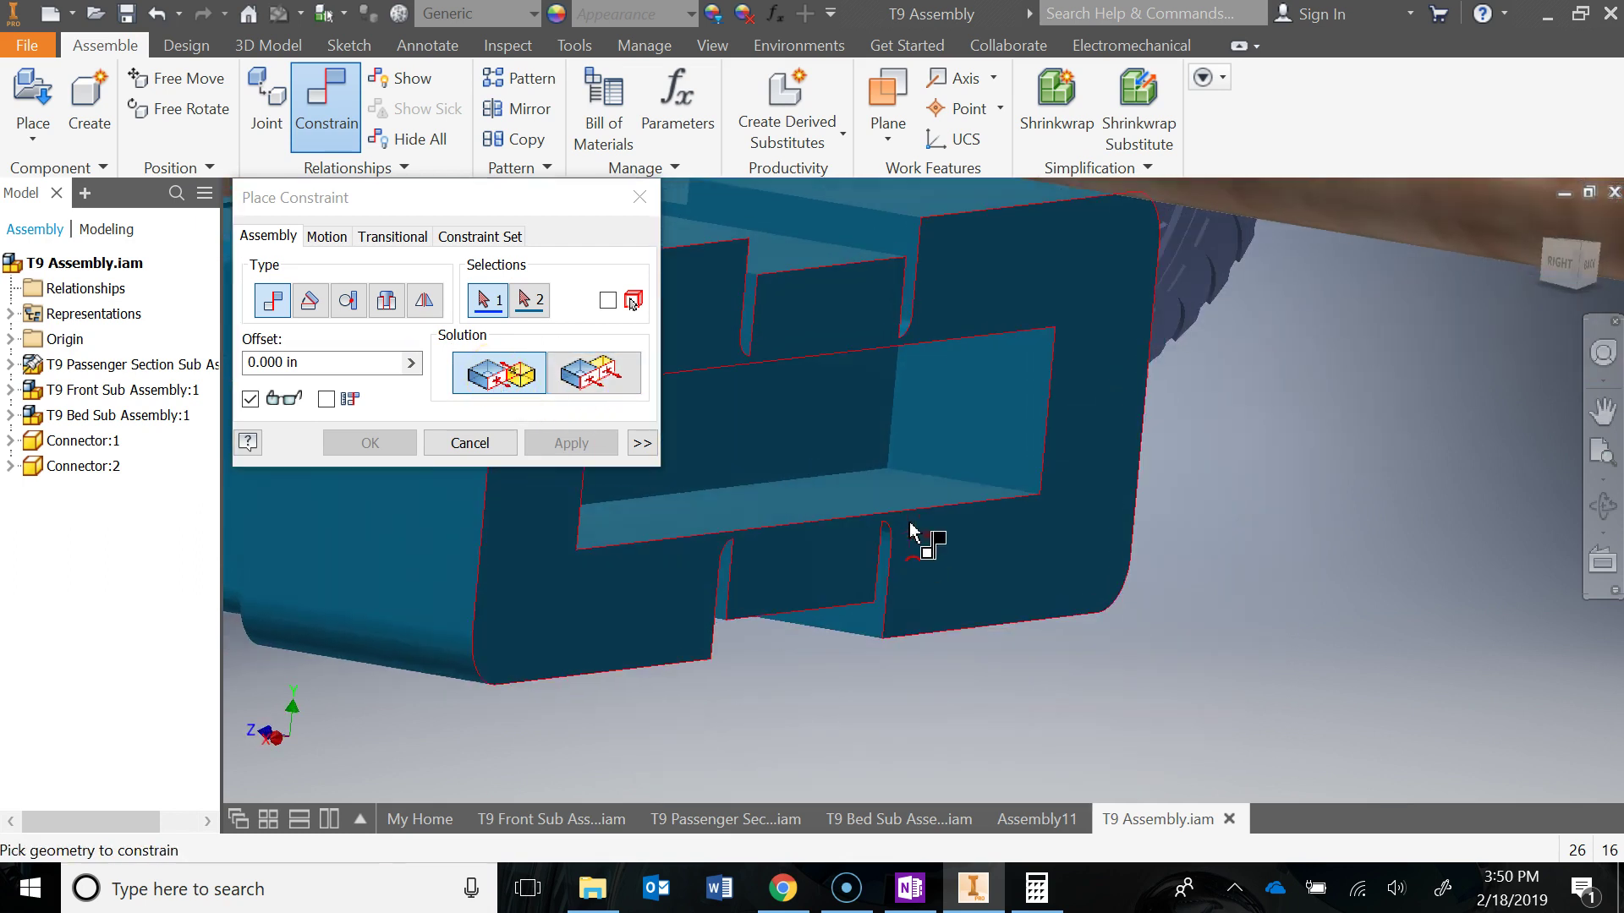
left_click(807, 436)
scroll(870, 464, "down", 5)
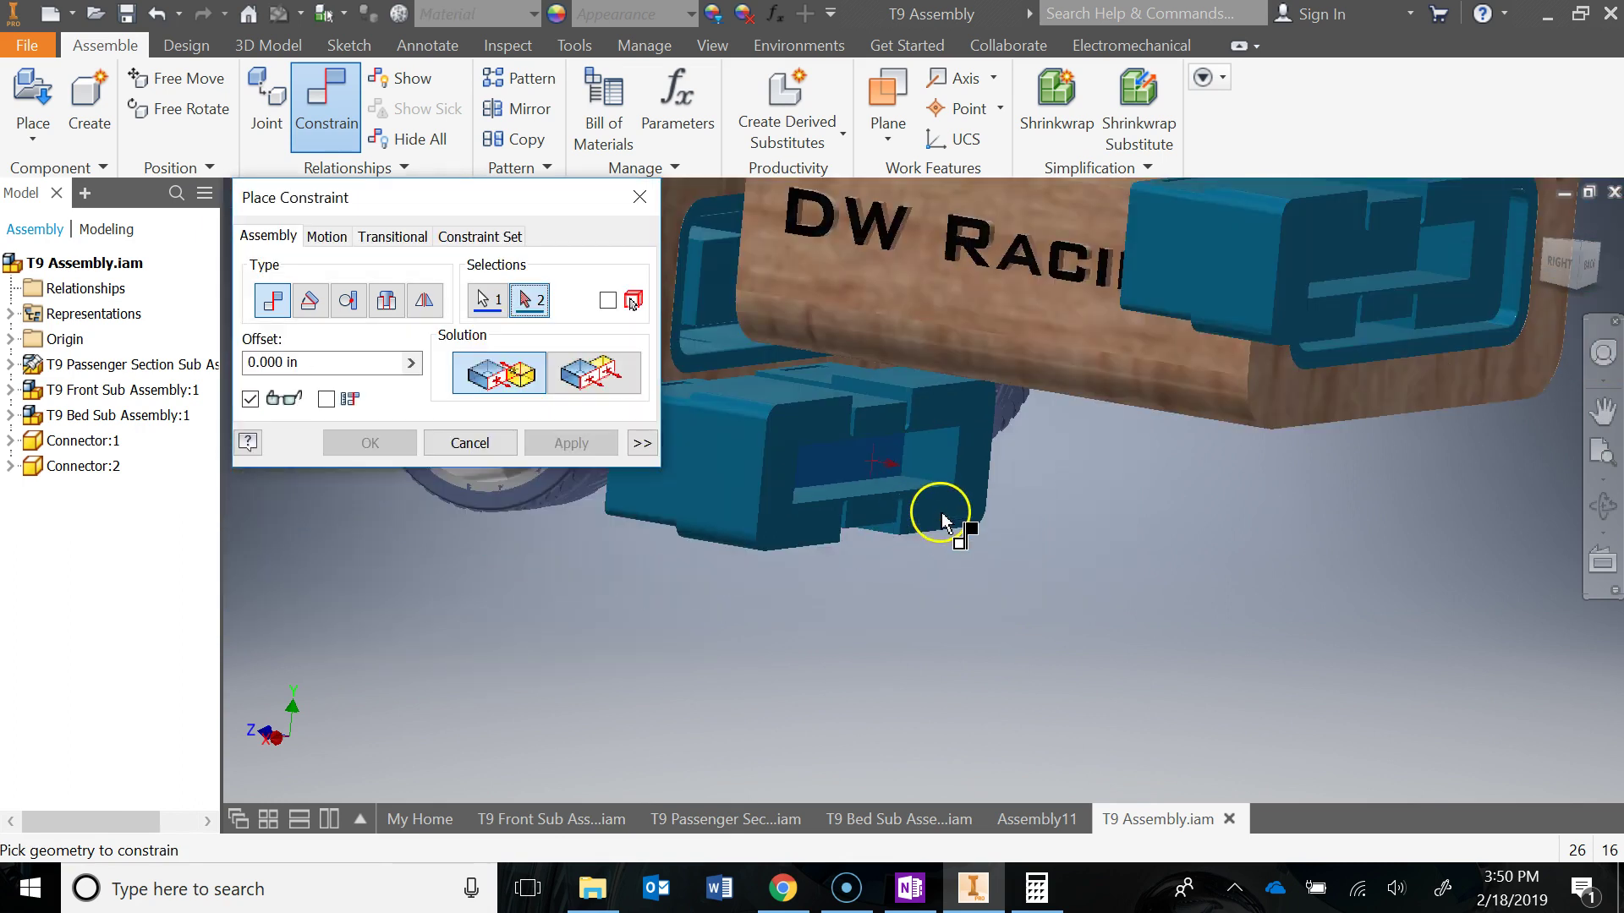
middle_click_drag(935, 518, 1135, 533, "shift")
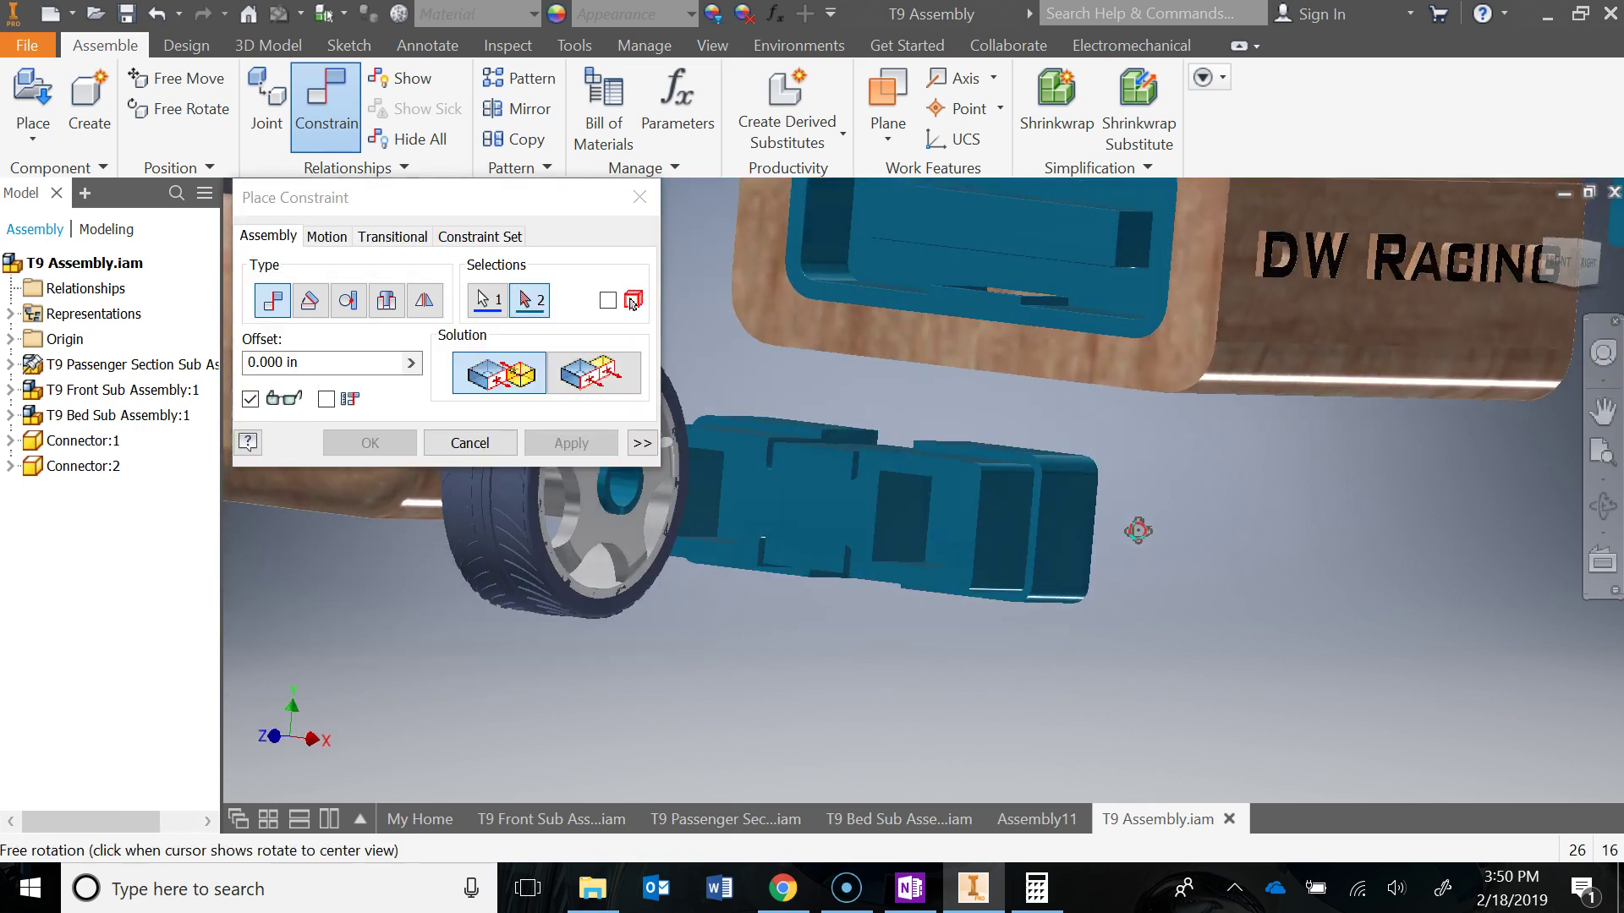
left_click(1076, 226)
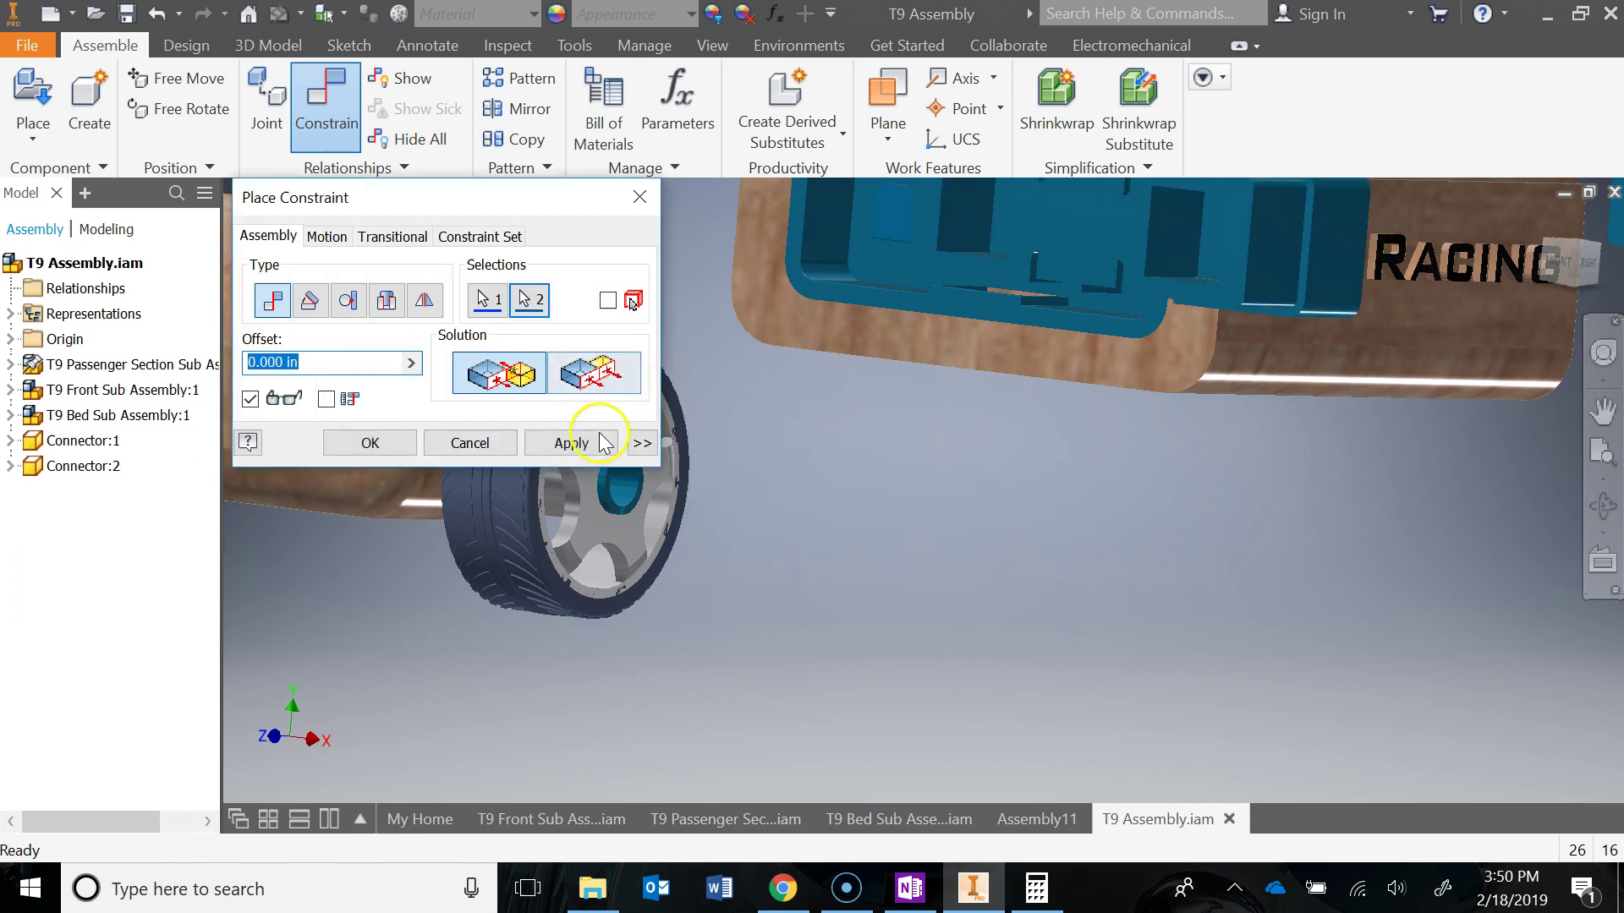
left_click(602, 442)
scroll(1178, 508, "down", 3)
middle_click_drag(1178, 508, 1040, 561)
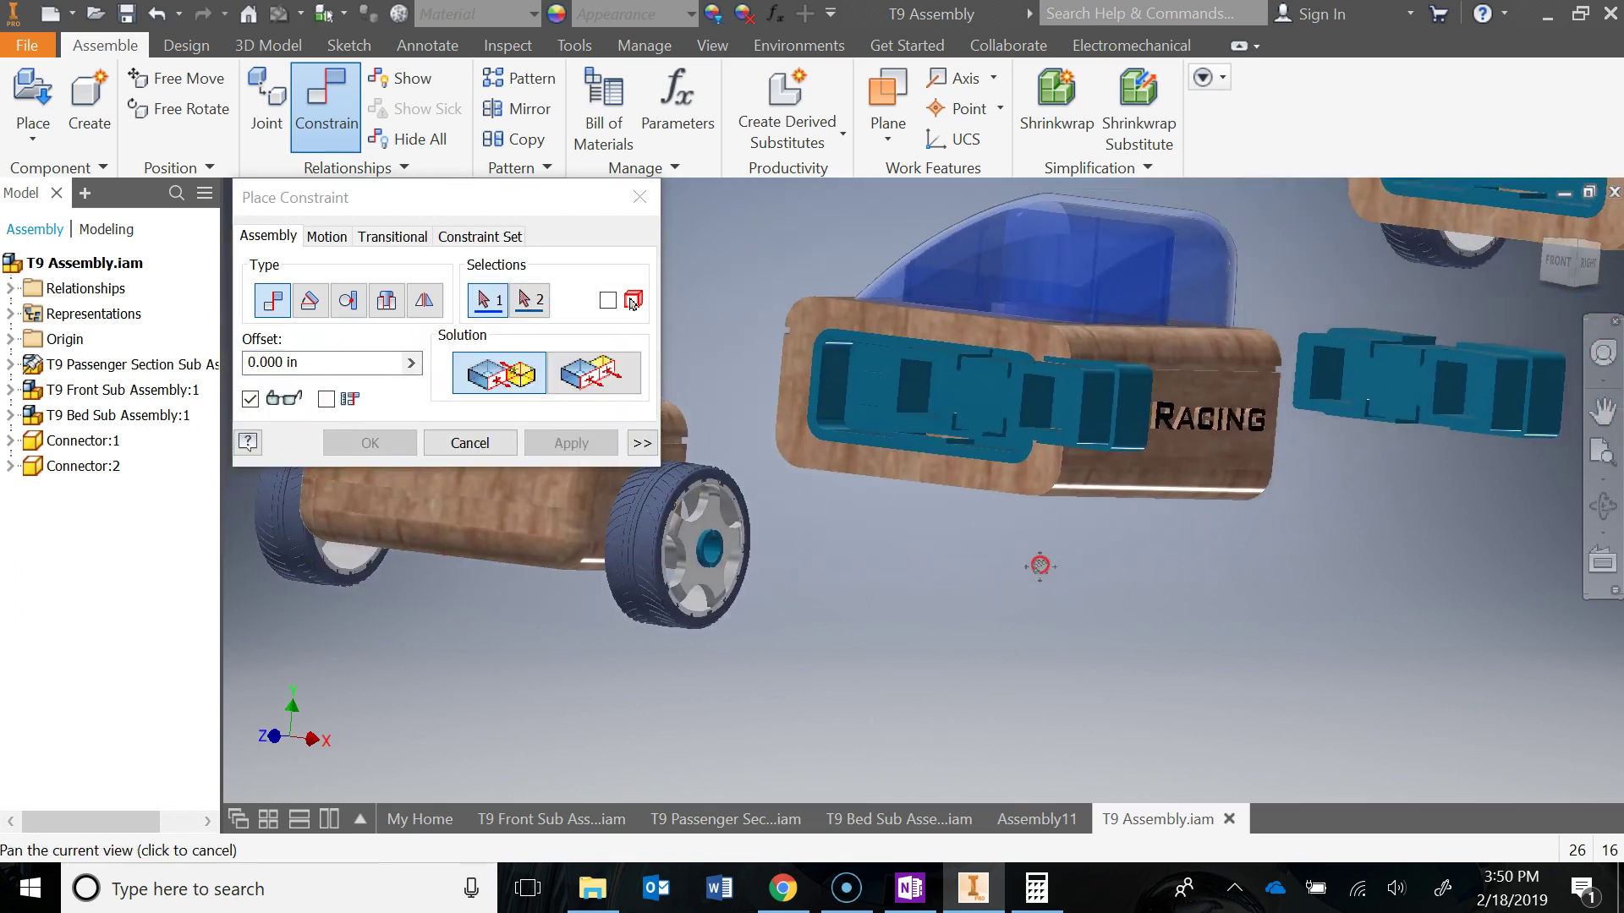
left_click(639, 197)
- Pull the front connector out of the pocket and mate its recess side wall to the matching side of the passenger section's front pocket block
left_click_drag(1105, 398, 974, 600)
middle_click_drag(1116, 598, 854, 588, "shift")
left_click(316, 97)
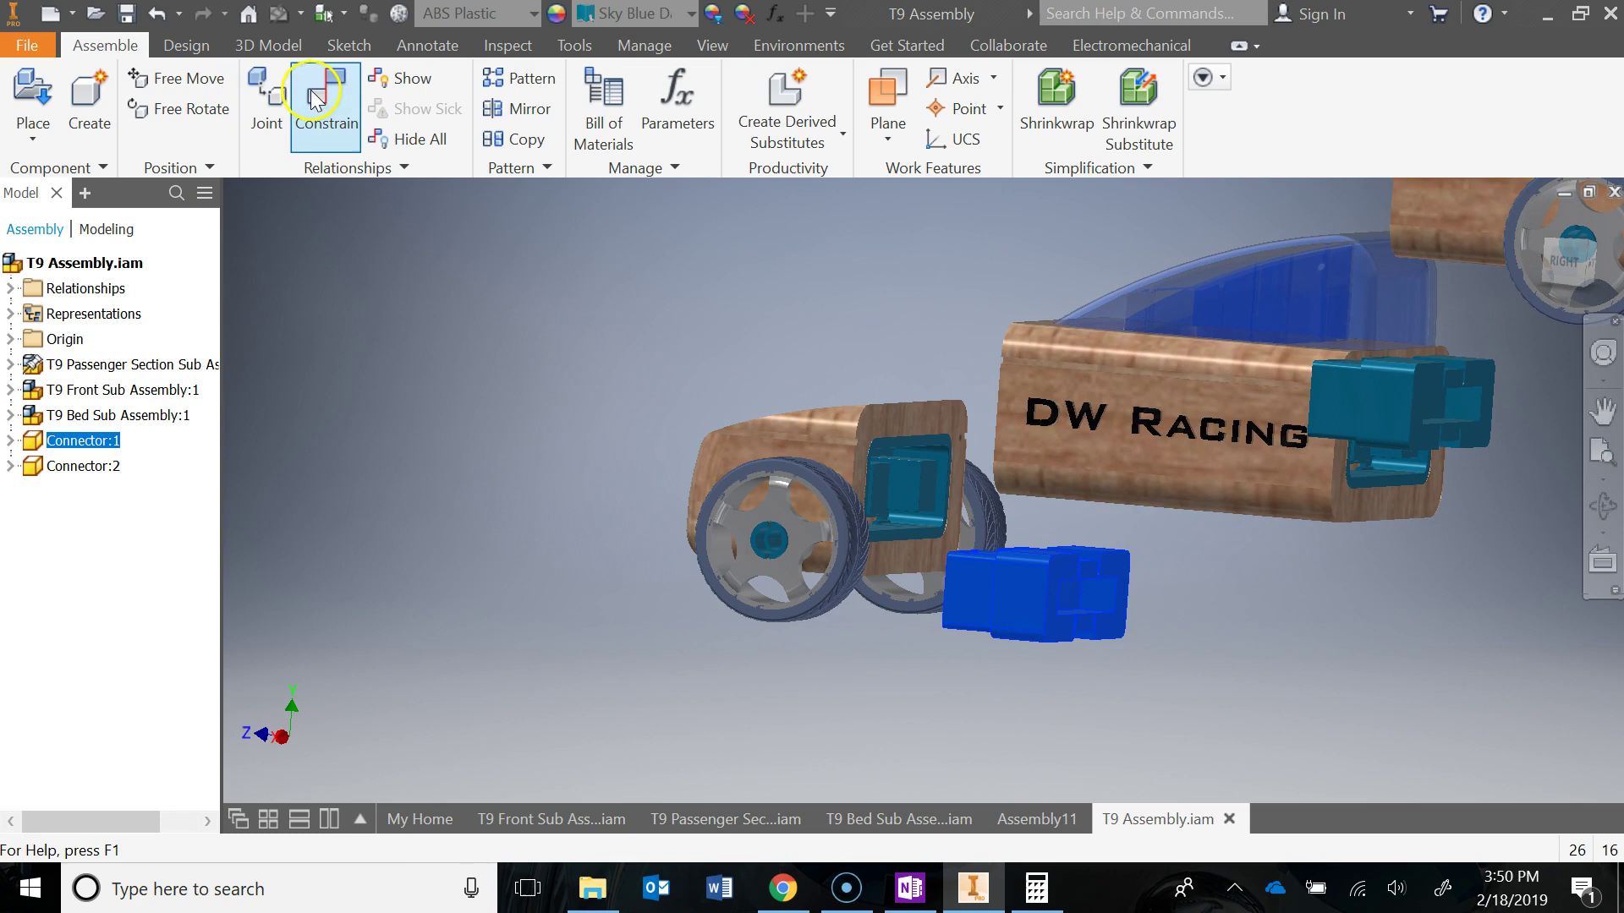
scroll(1120, 598, "down", 3)
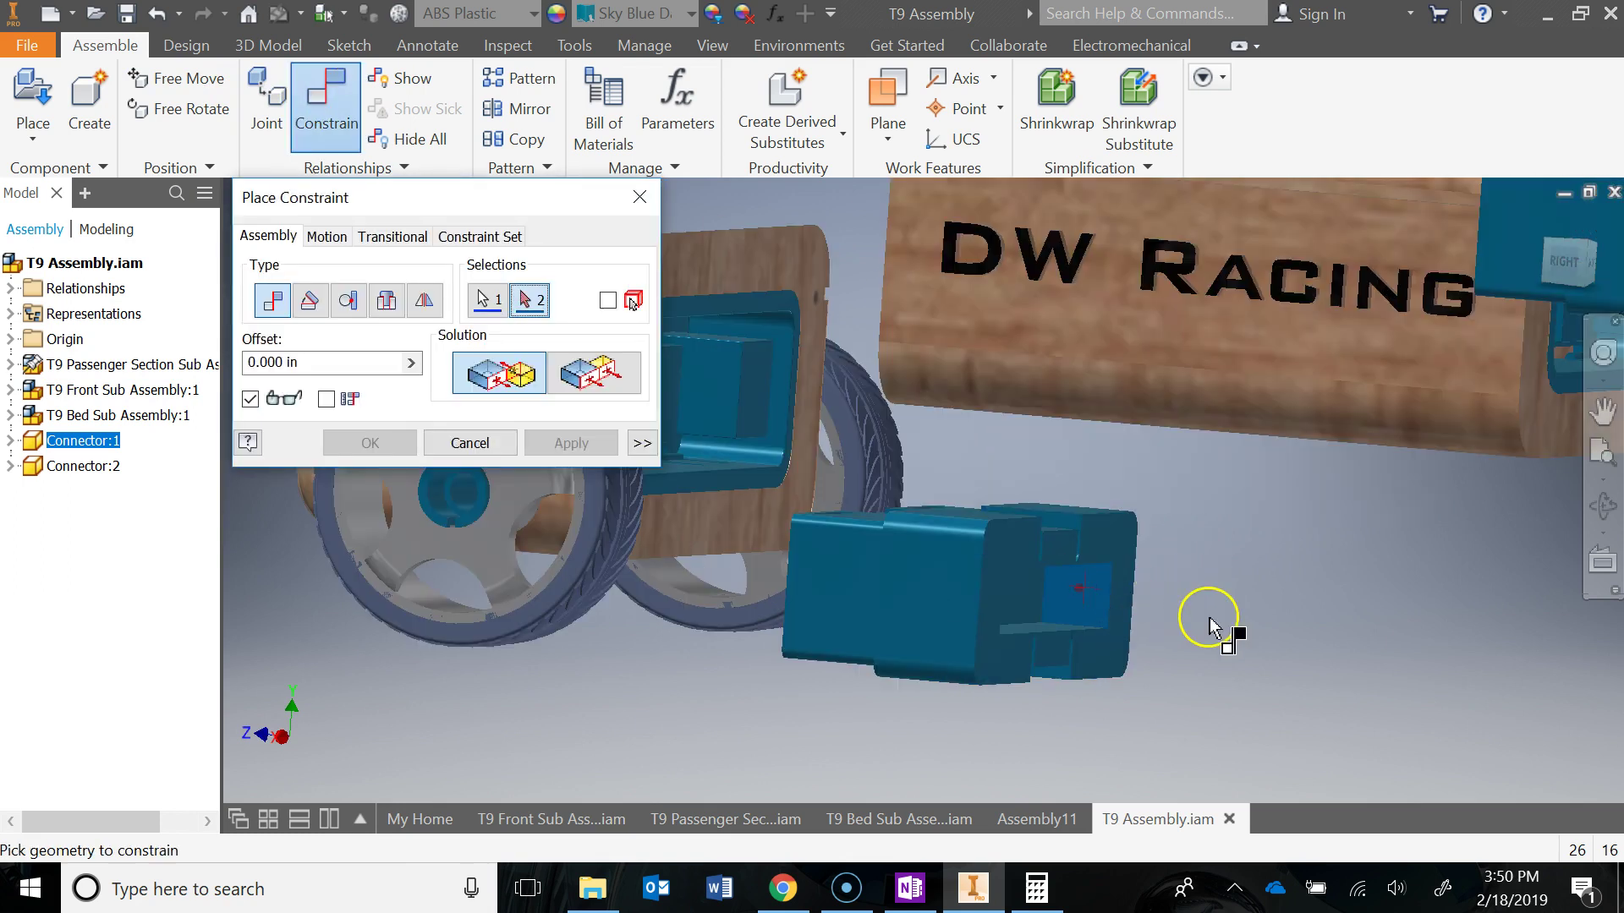
scroll(1161, 624, "up", 5)
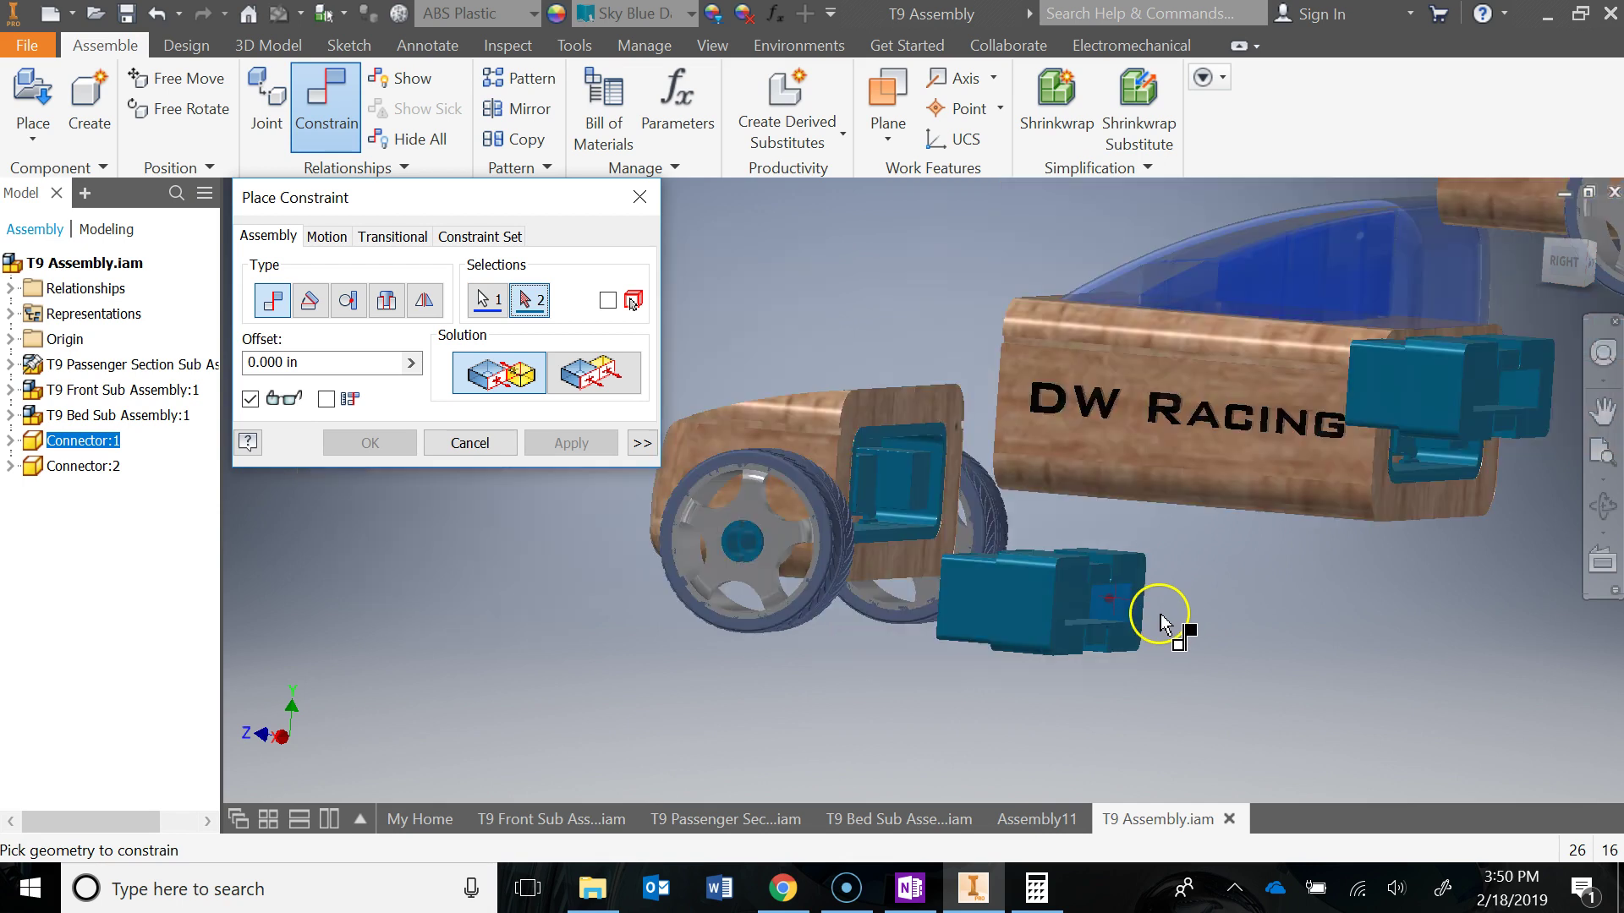
middle_click_drag(1160, 624, 1051, 366, "shift")
left_click(964, 389)
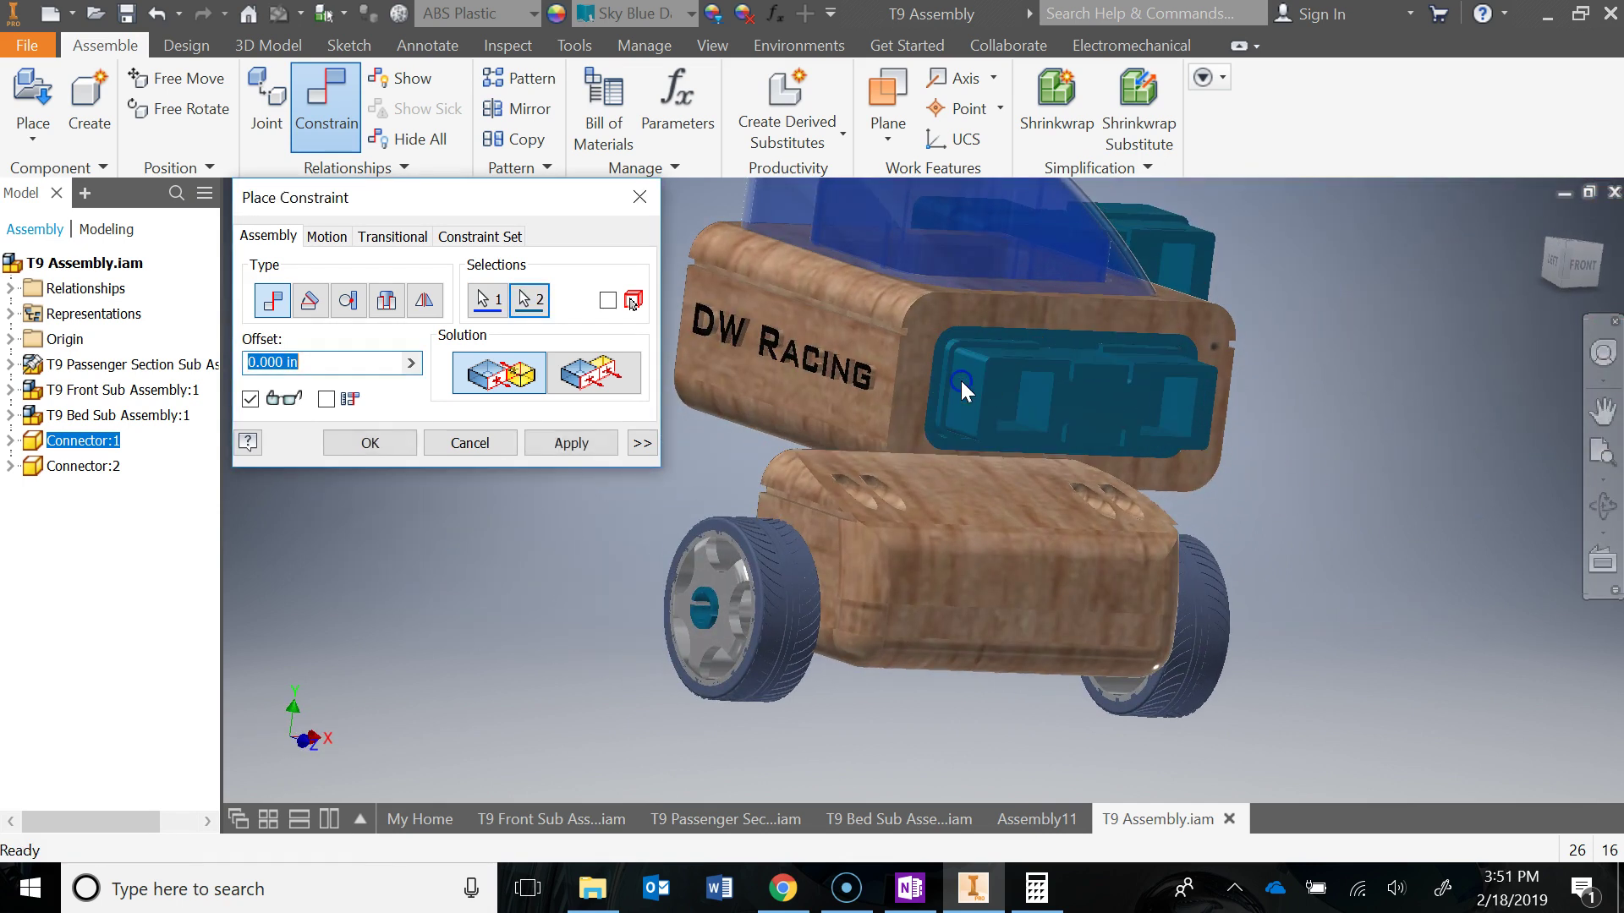
left_click(571, 443)
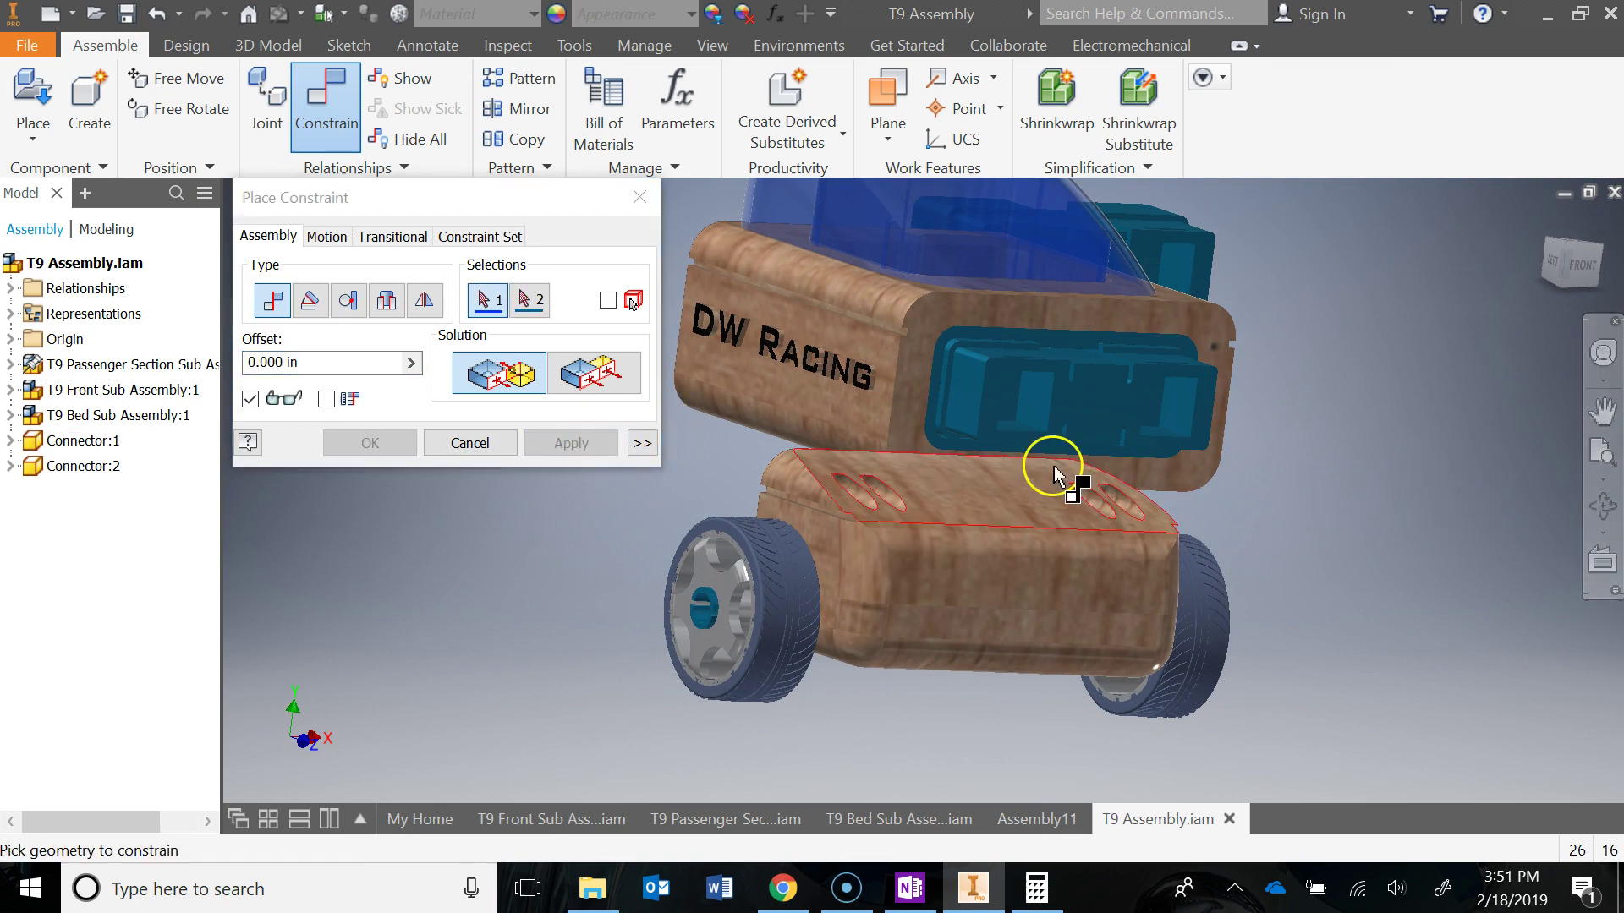
left_click(640, 197)
- Move the front connector clear of the pocket and mate its recess's long inner wall to the top of the passenger section's front pocket block
middle_click_drag(1268, 478, 1100, 389, "shift")
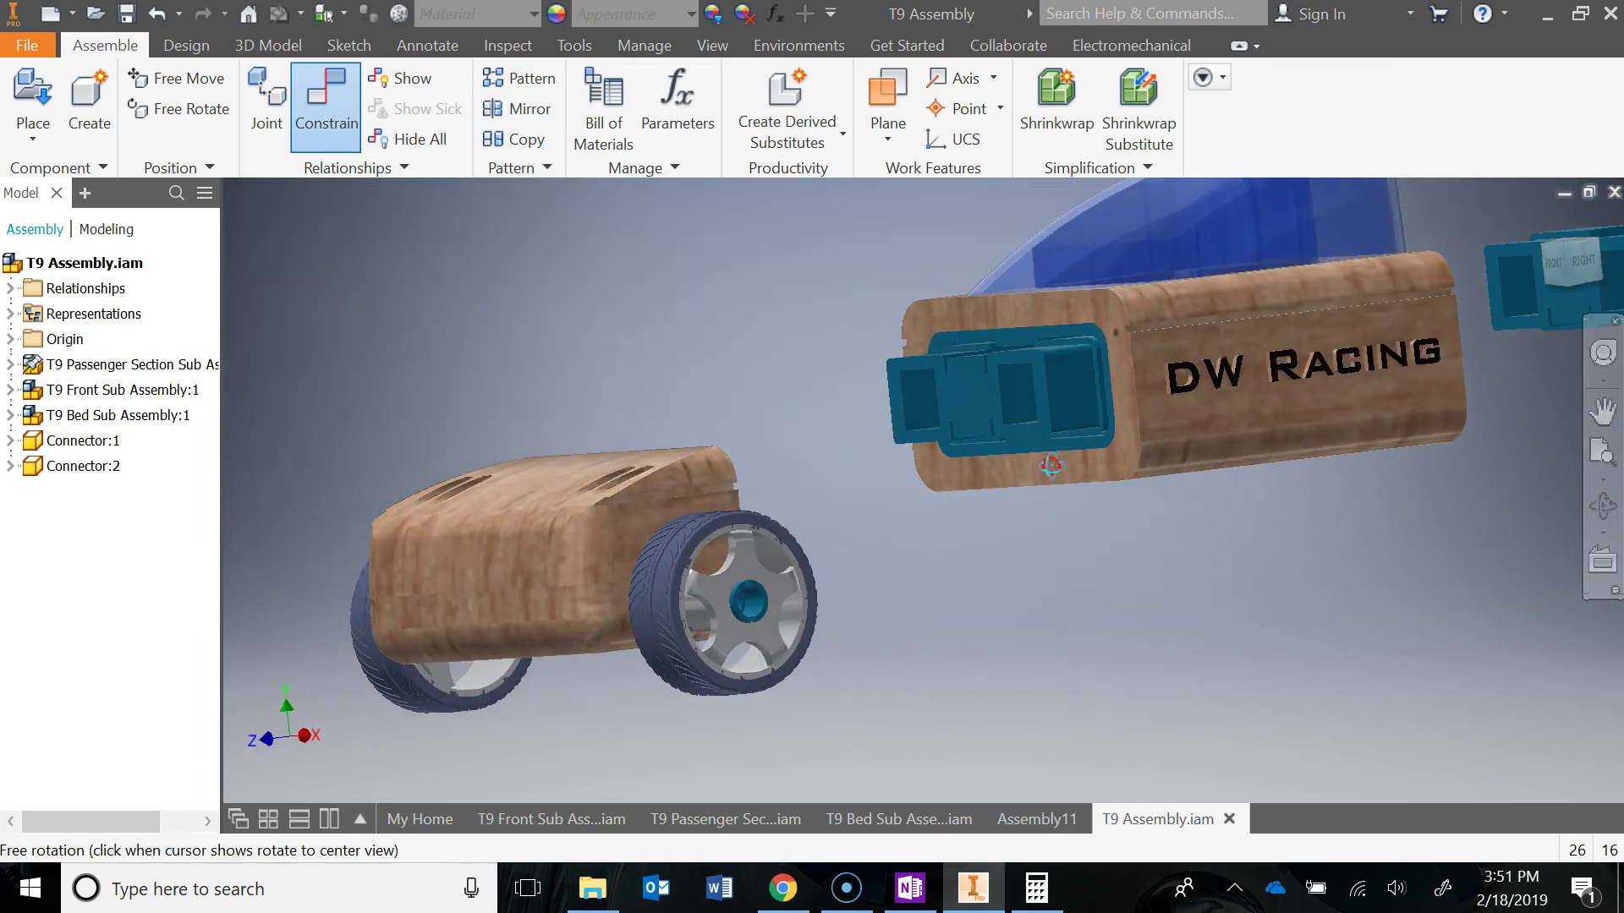
left_click_drag(1069, 369, 986, 541)
middle_click_drag(1099, 544, 972, 508, "shift")
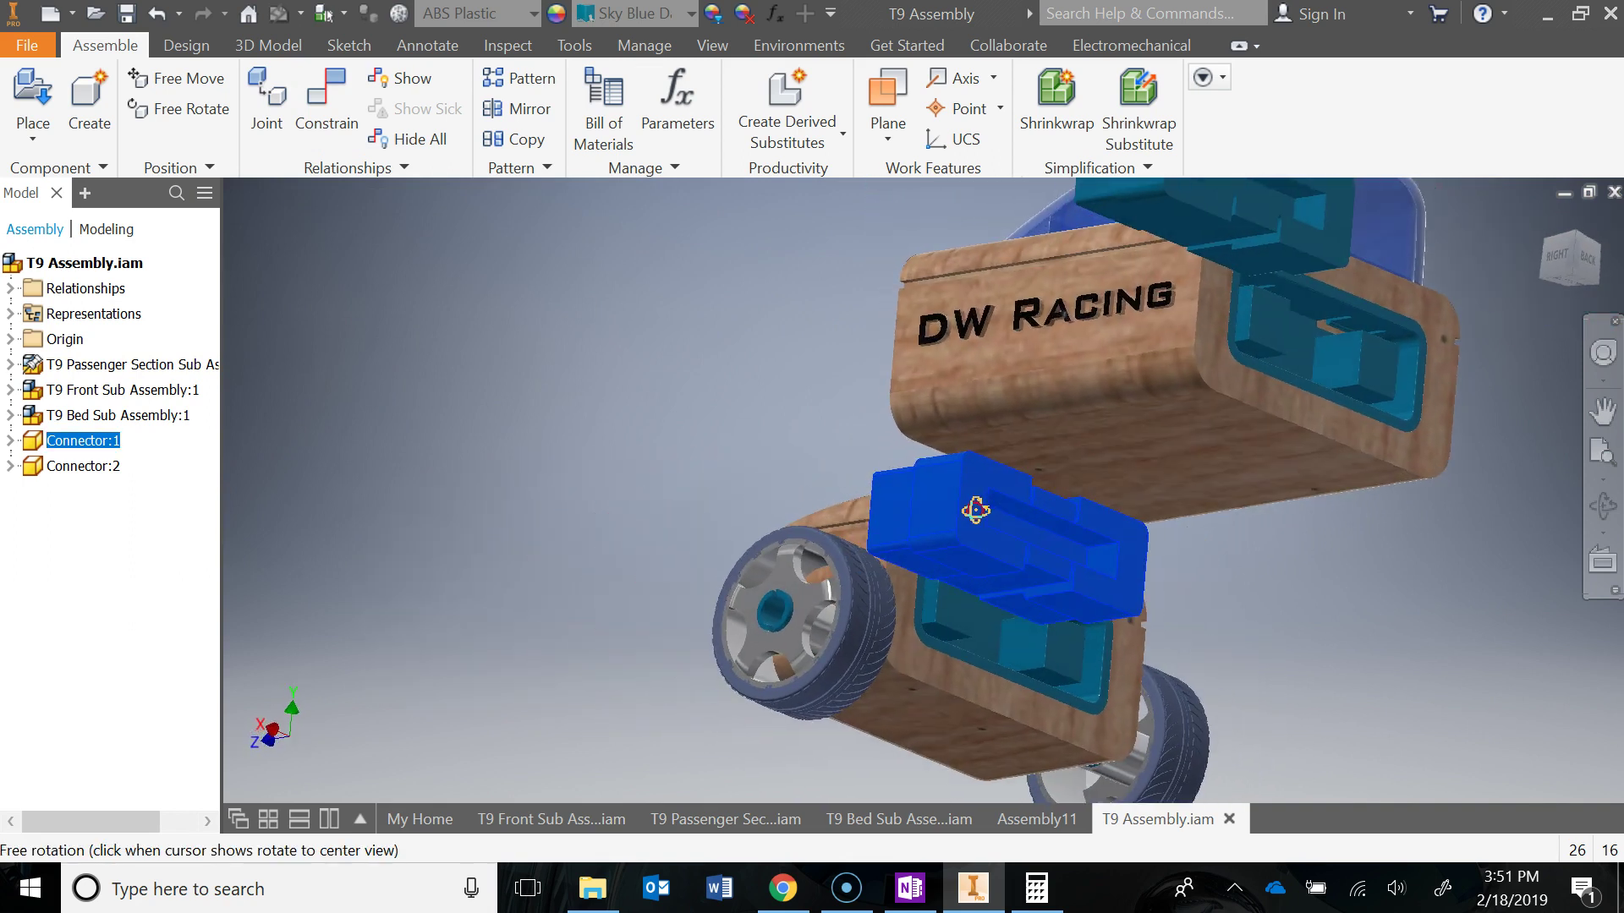
left_click(326, 108)
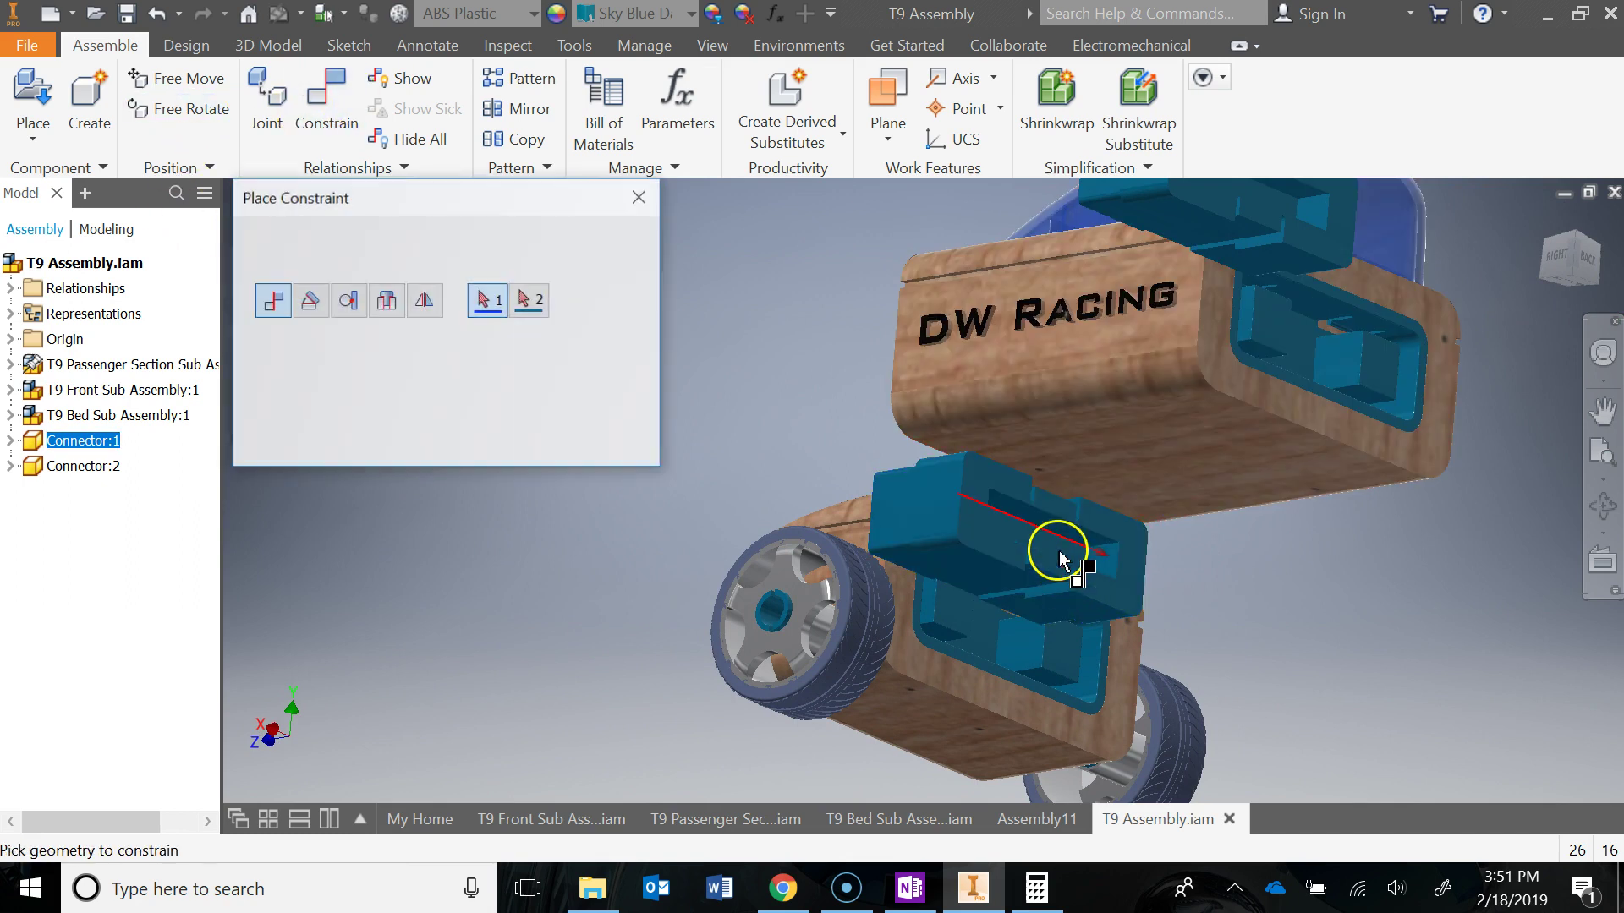
scroll(1040, 541, "up", 5)
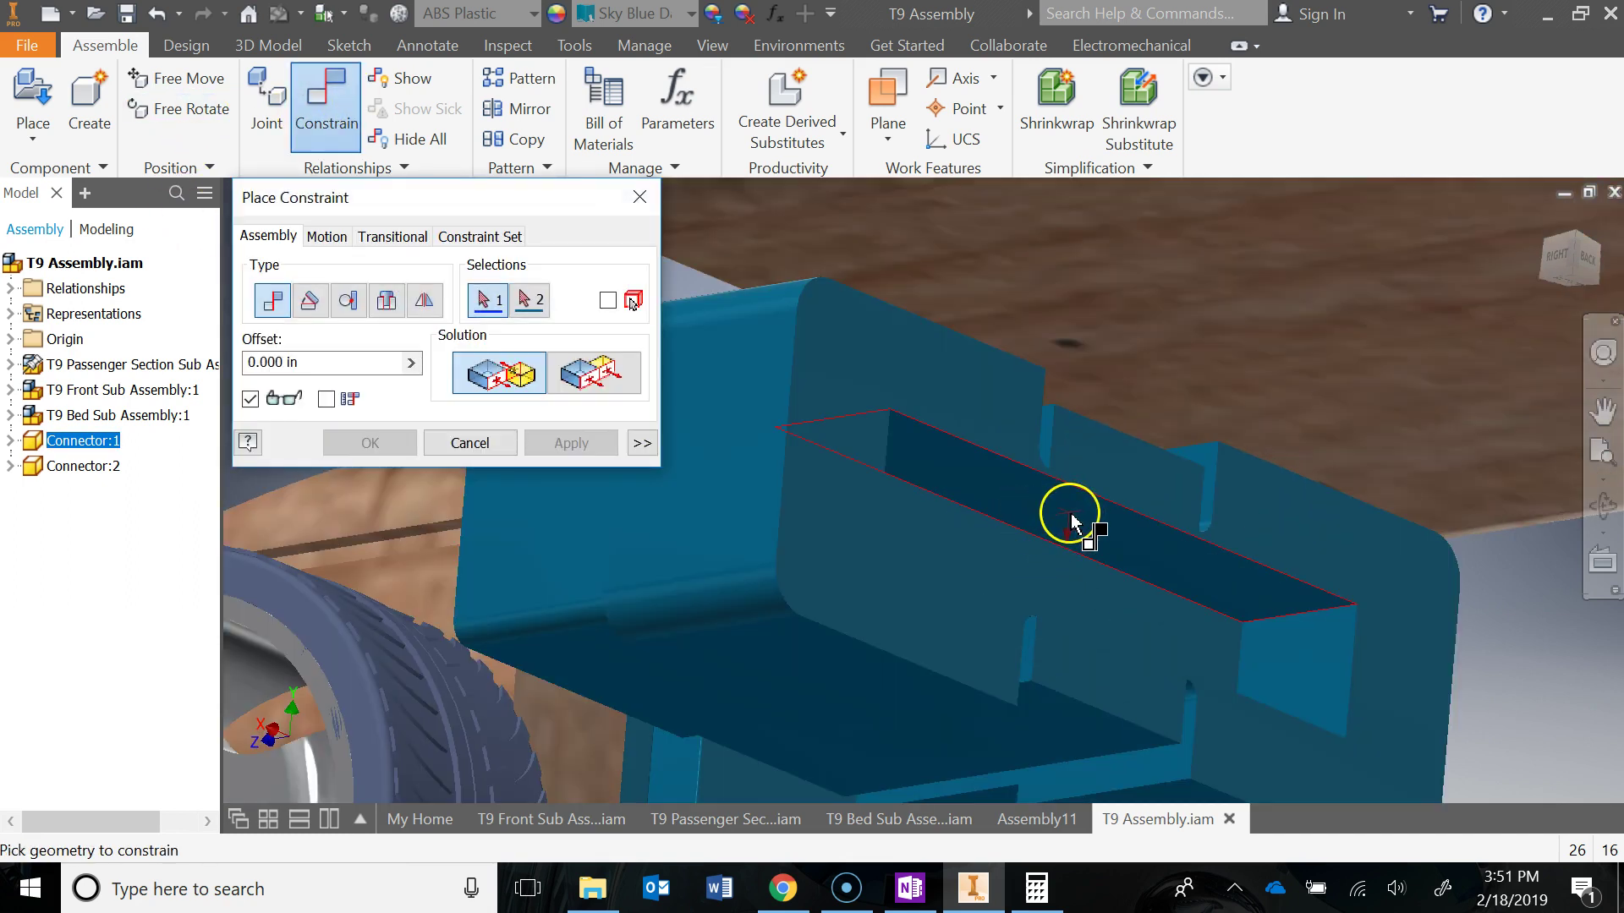
left_click(1070, 521)
scroll(1240, 565, "down", 5)
middle_click_drag(1239, 569, 1315, 478, "shift")
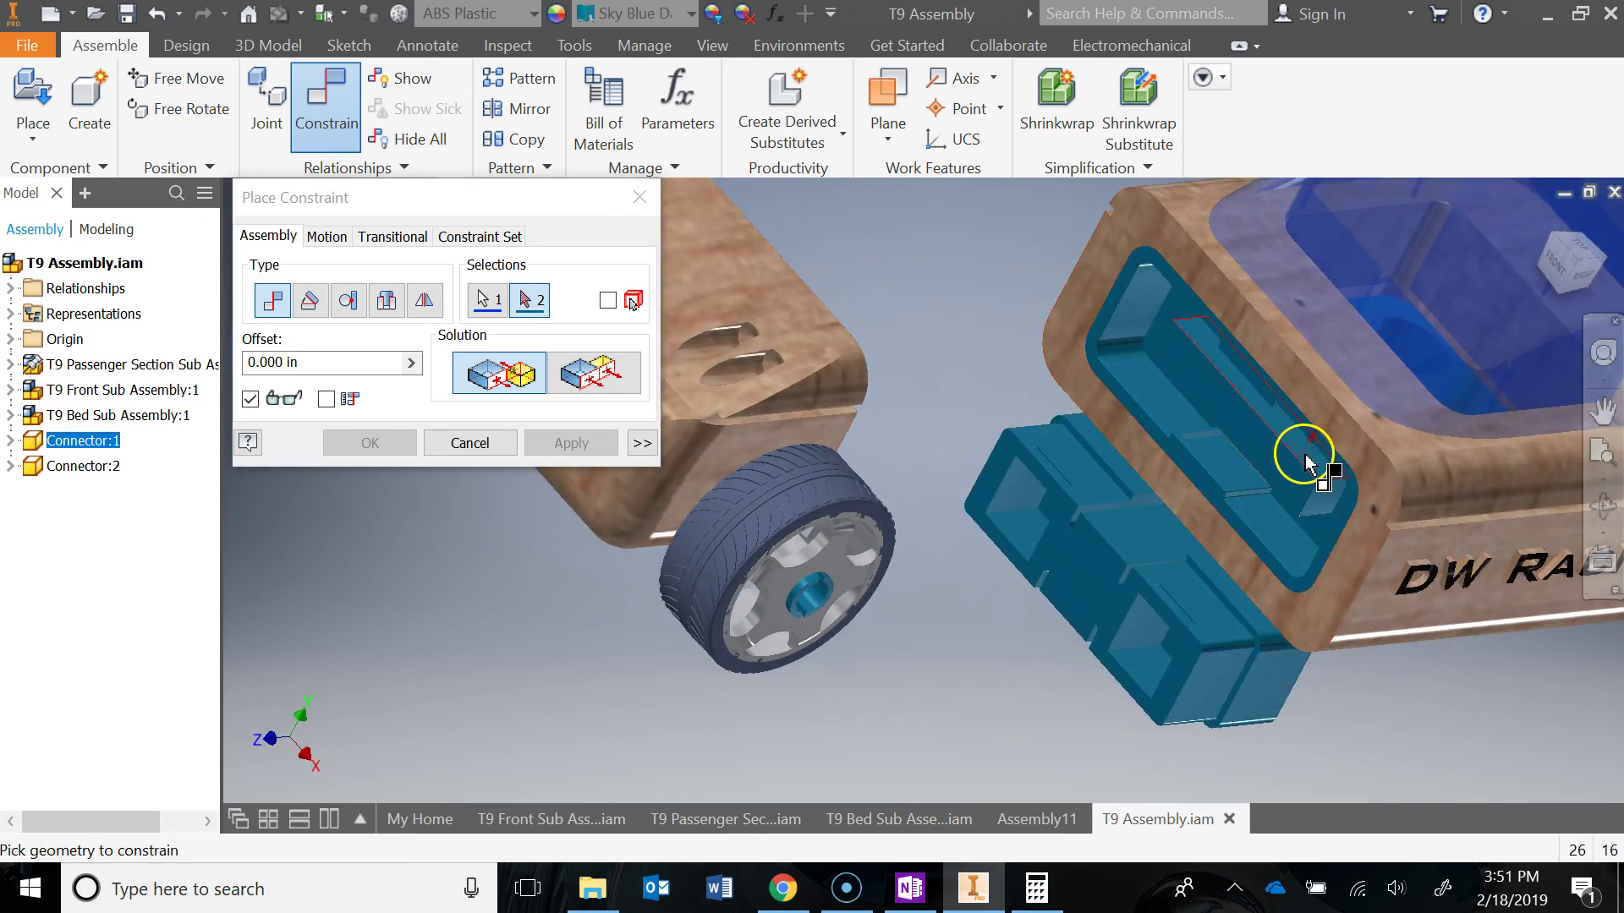
left_click(1305, 457)
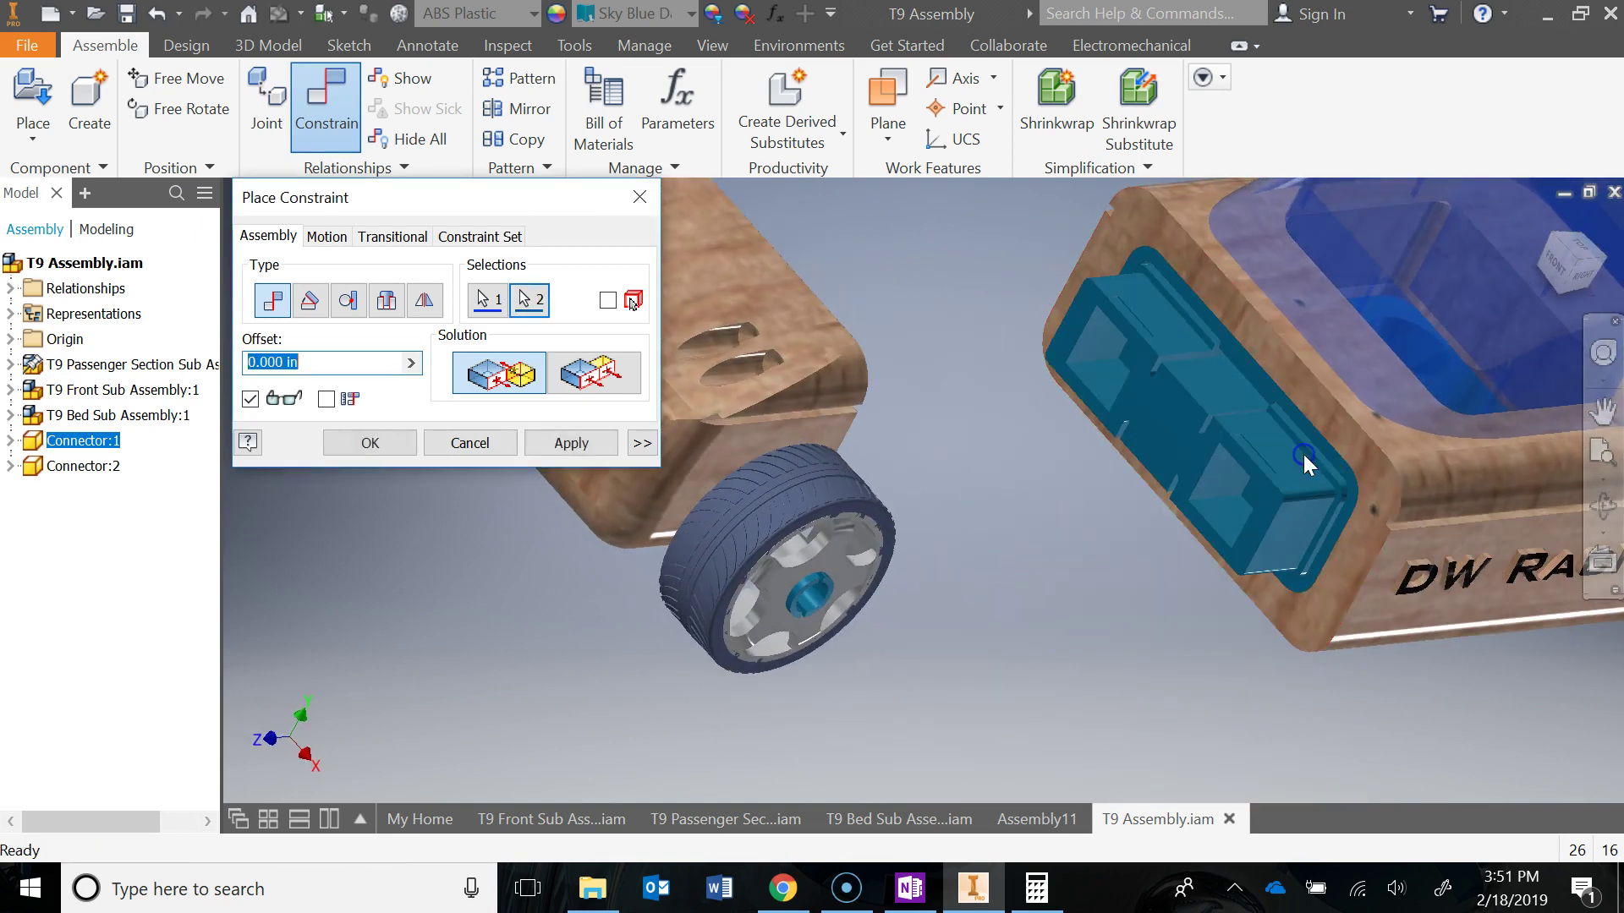
left_click(579, 457)
left_click(643, 195)
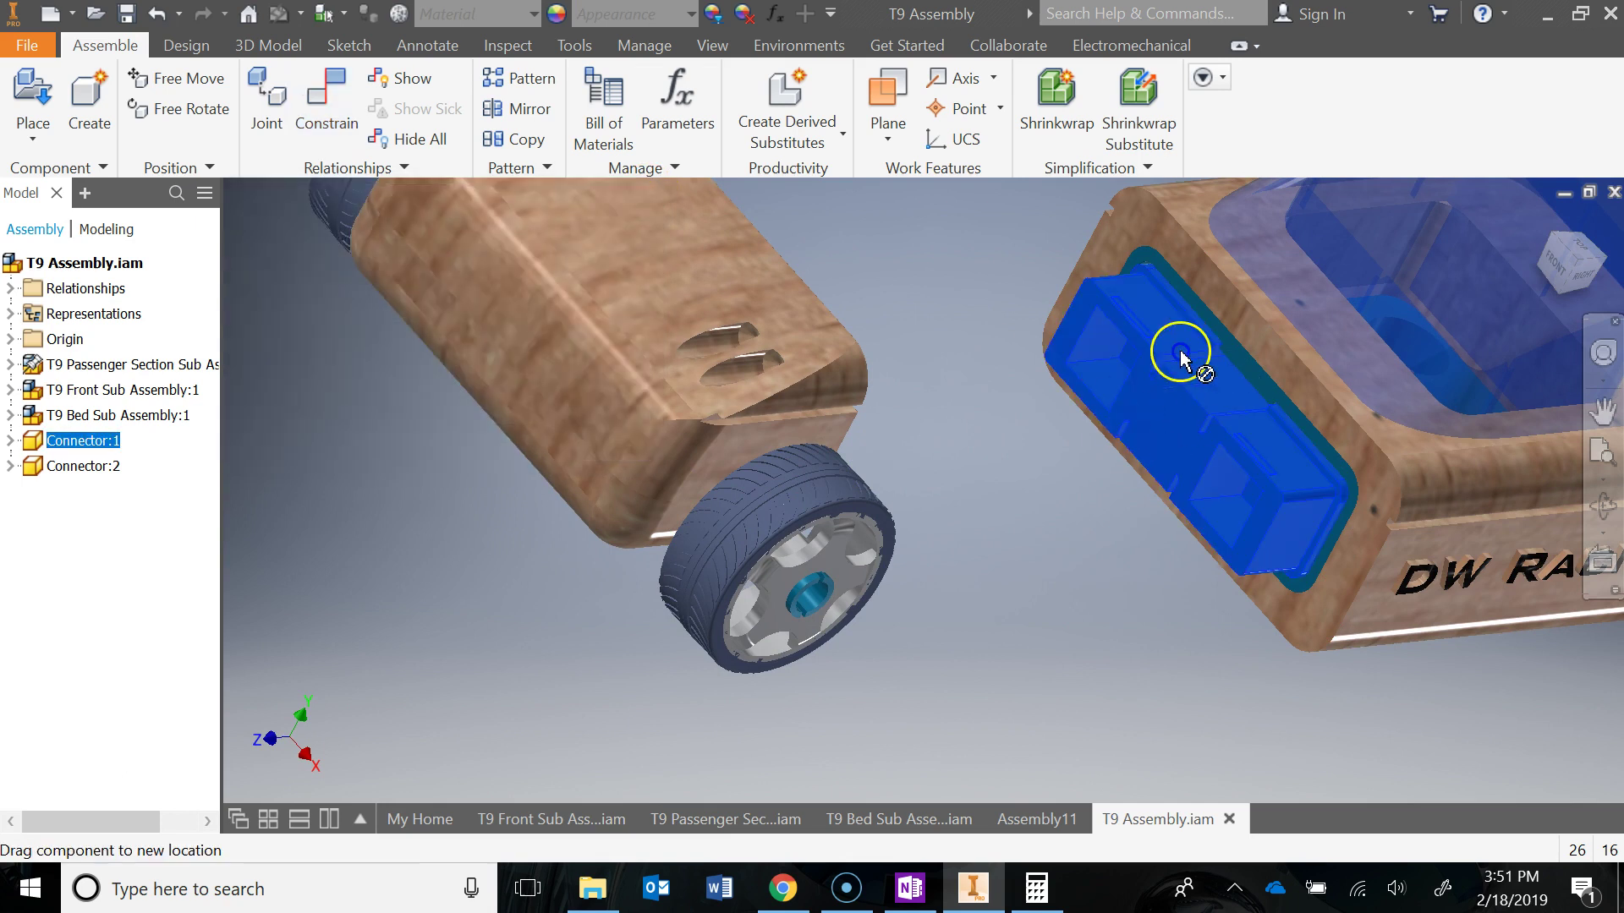
middle_click_drag(1207, 518, 1611, 221, "shift")
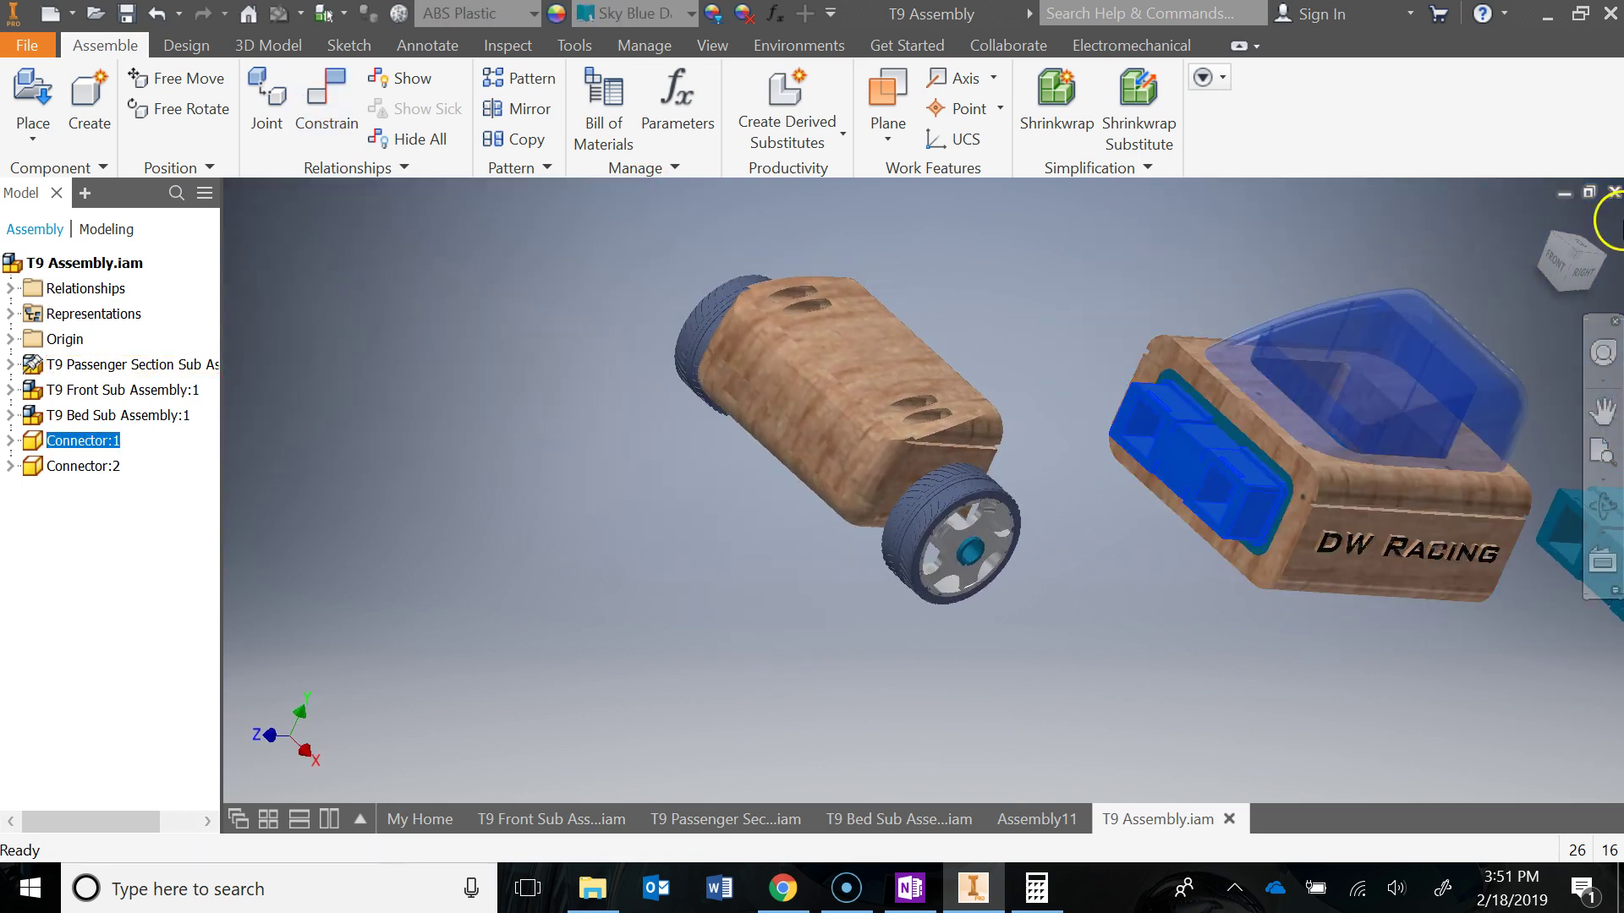
left_click(1544, 220)
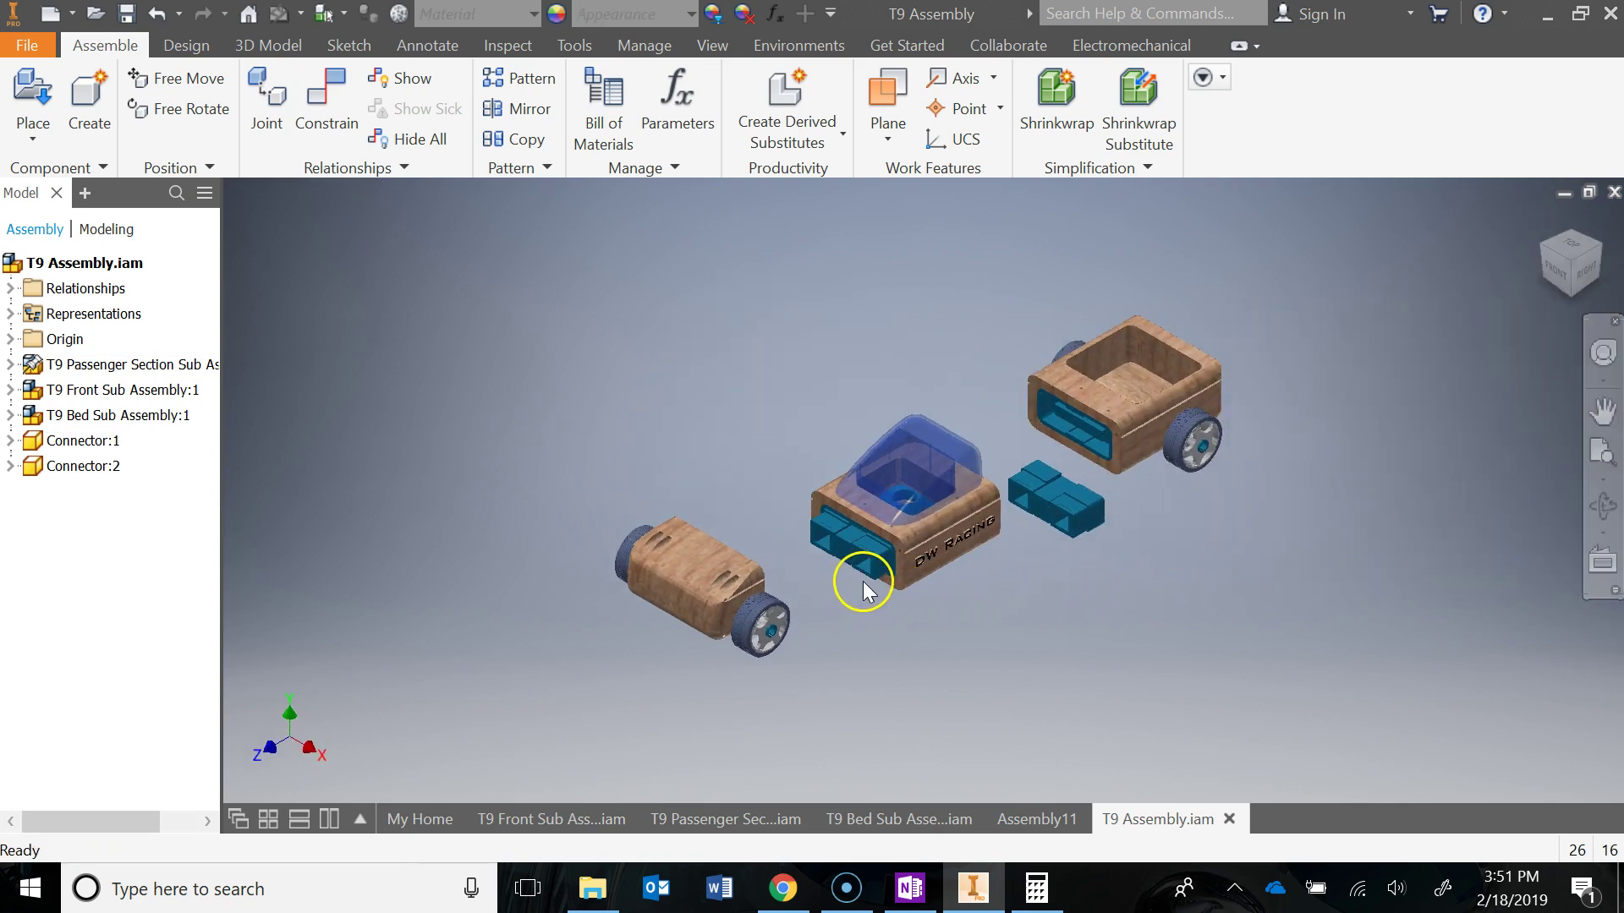
middle_click_drag(829, 663, 967, 569, "shift")
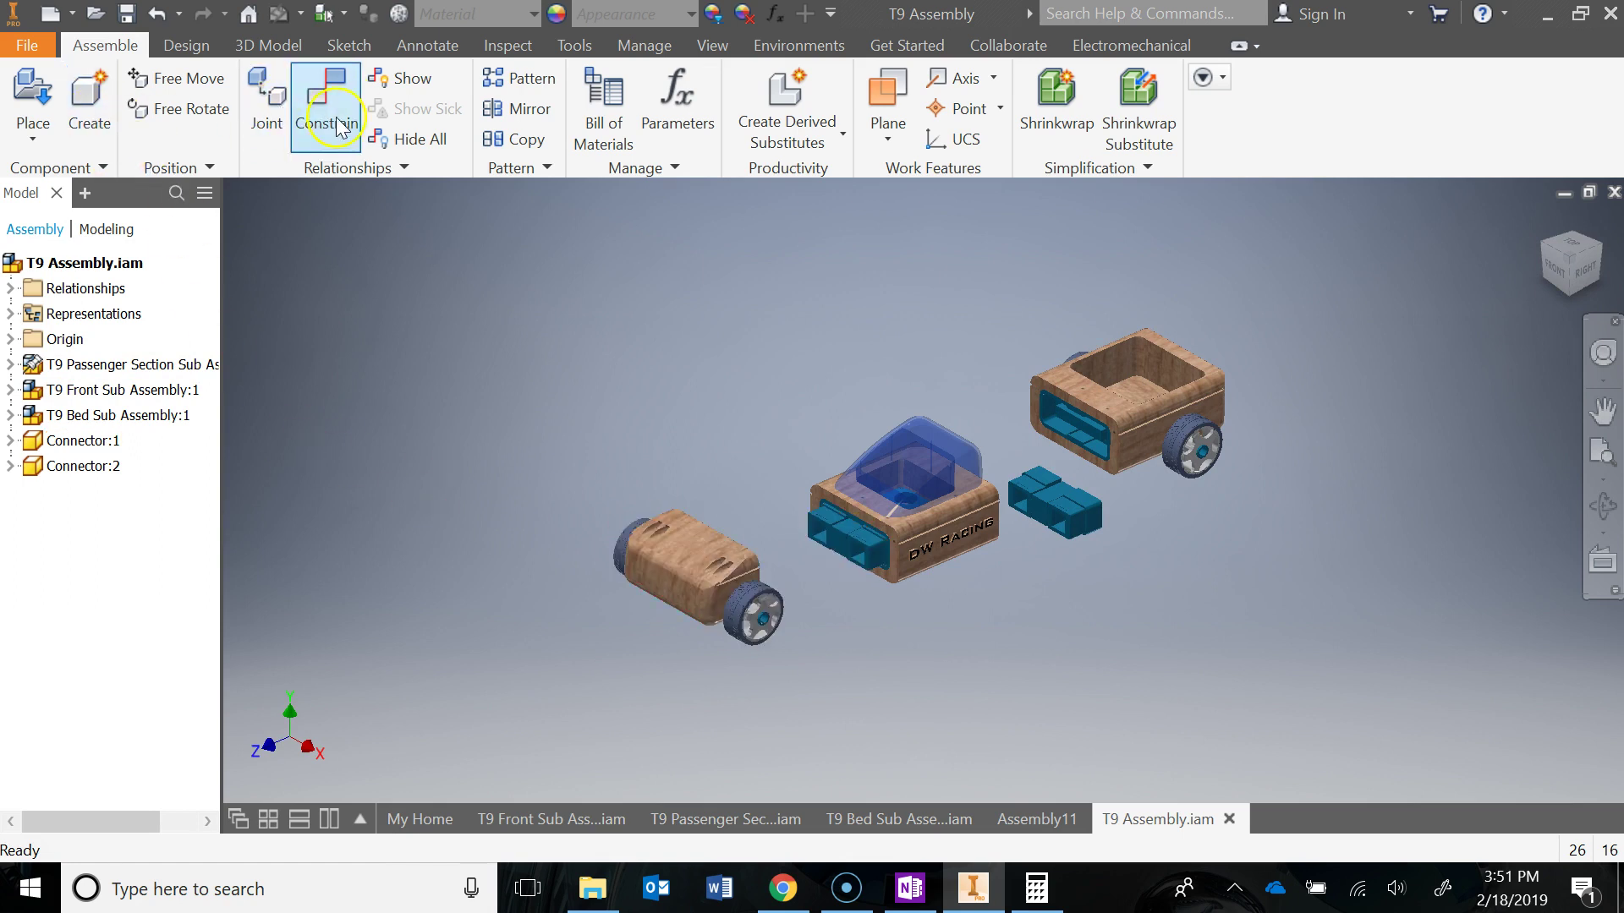
middle_click_drag(833, 652, 864, 589, "shift")
scroll(864, 590, "up", 5)
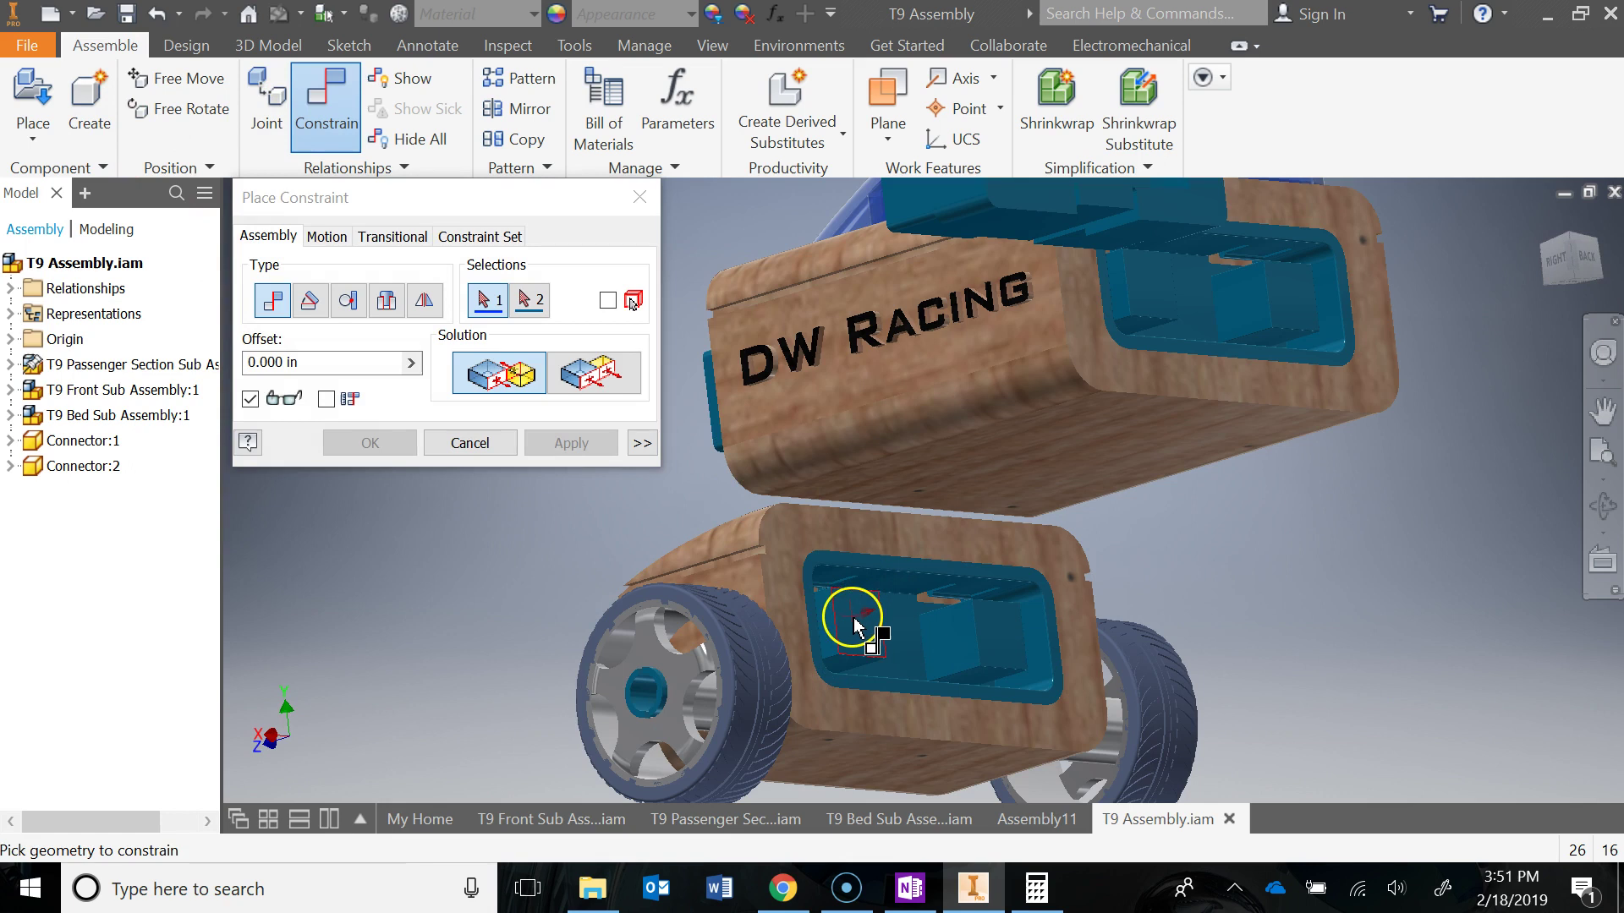
left_click(855, 626)
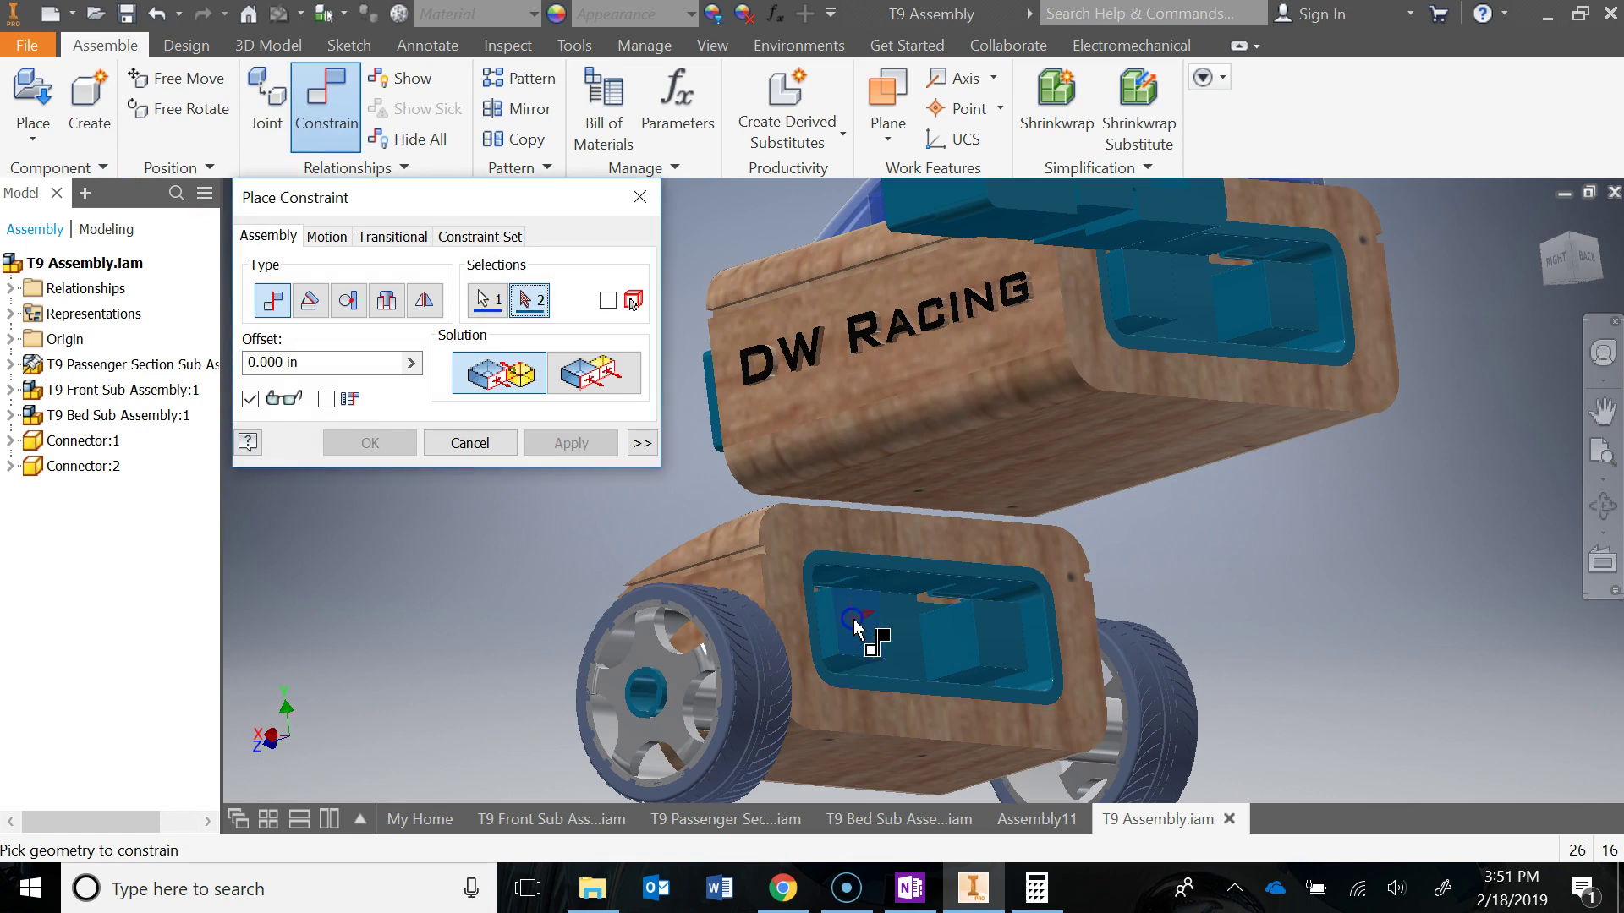
middle_click_drag(936, 656, 1207, 660, "shift")
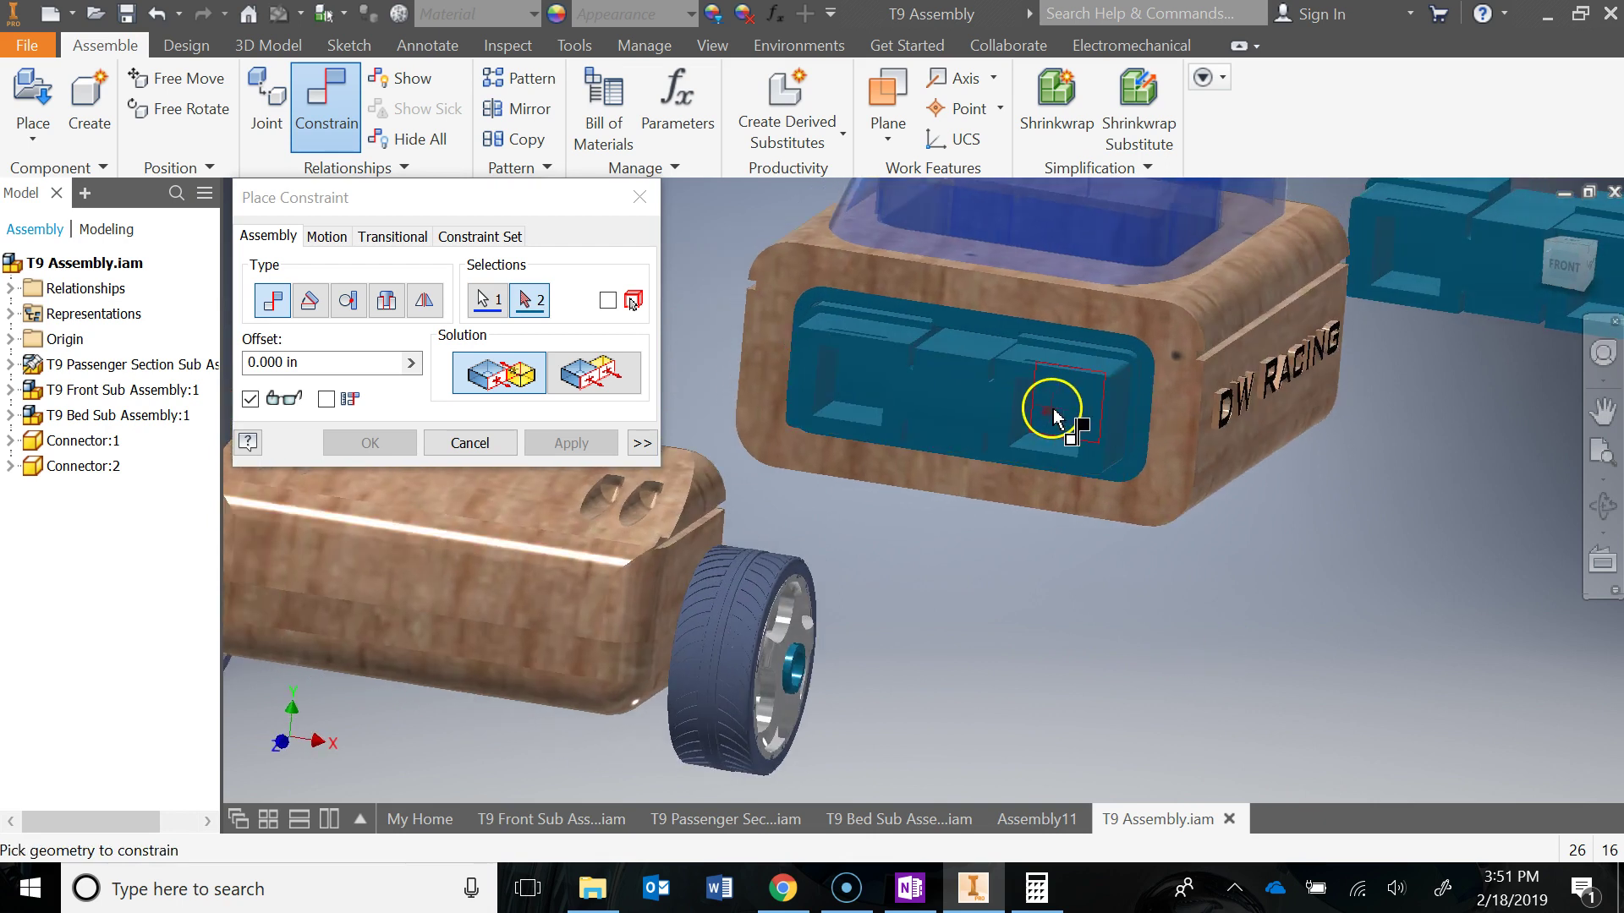
scroll(1053, 416, "down", 3)
middle_click_drag(1049, 425, 997, 580, "shift")
left_click(1008, 373)
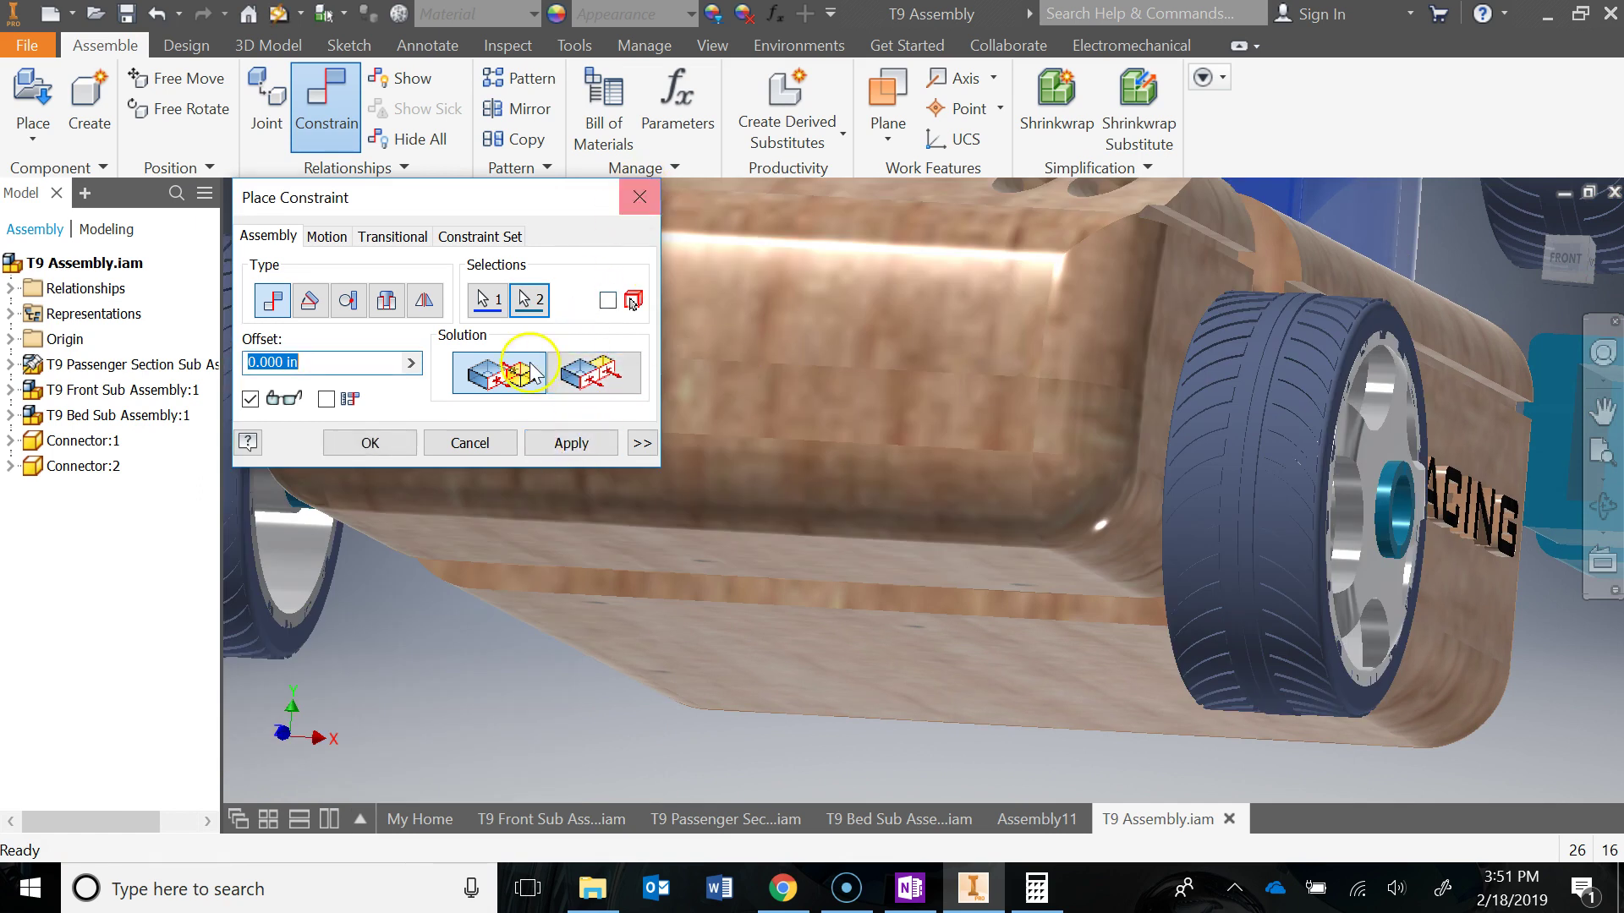
left_click(469, 442)
- Mate the rear wooden face of the front sub-assembly to the front wooden face of the passenger section with 0.000 in offset
middle_click_drag(888, 500, 728, 555, "shift")
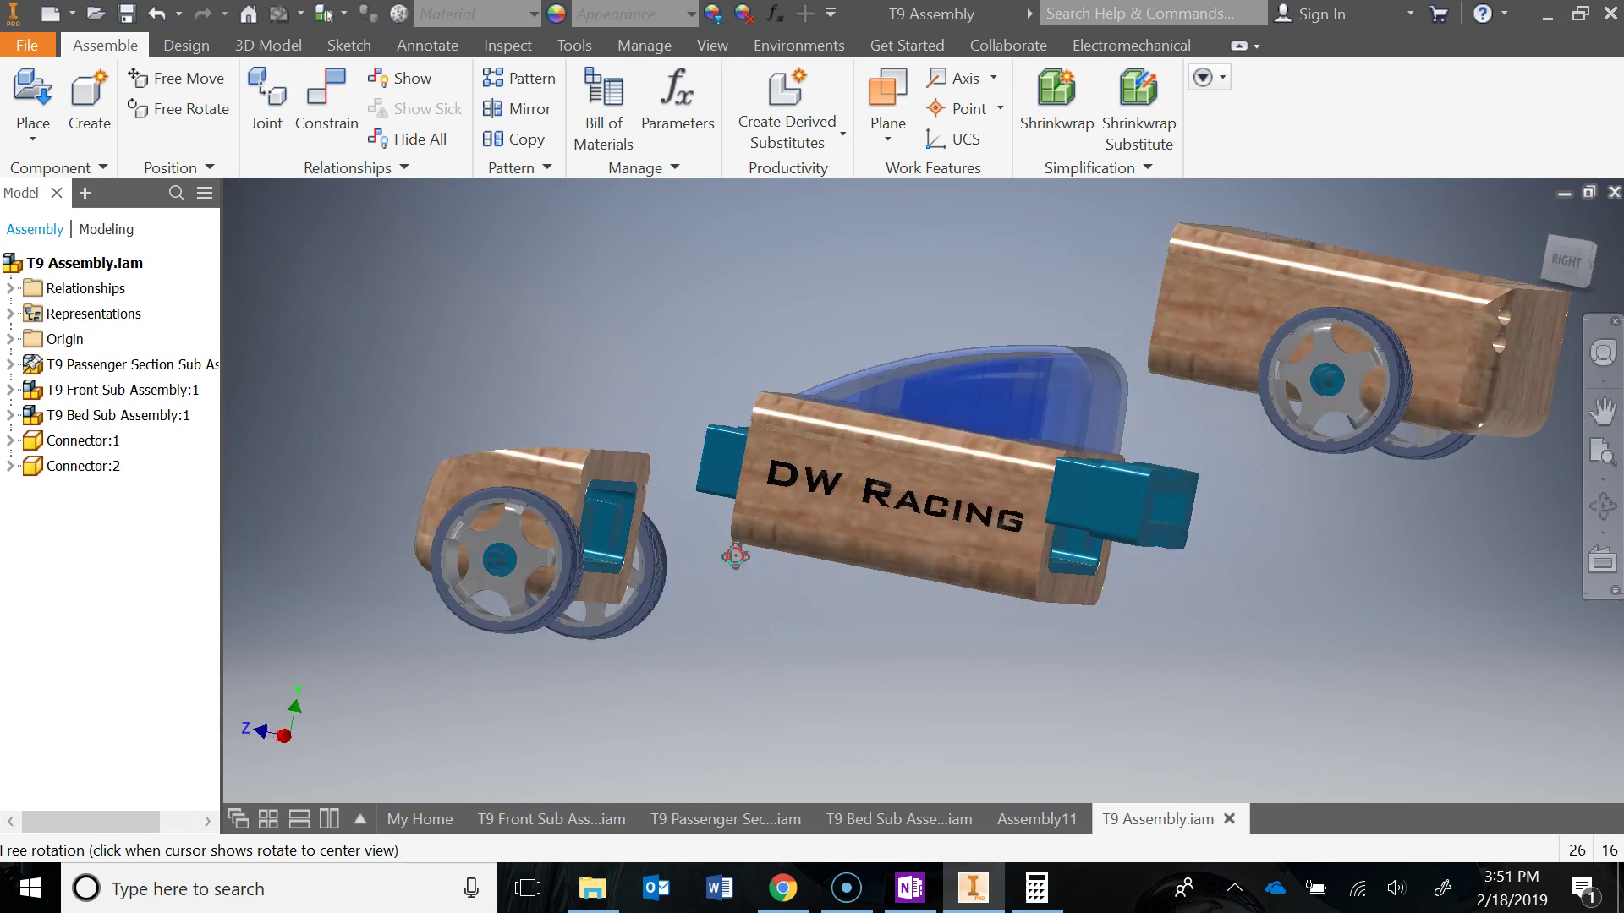
left_click(328, 108)
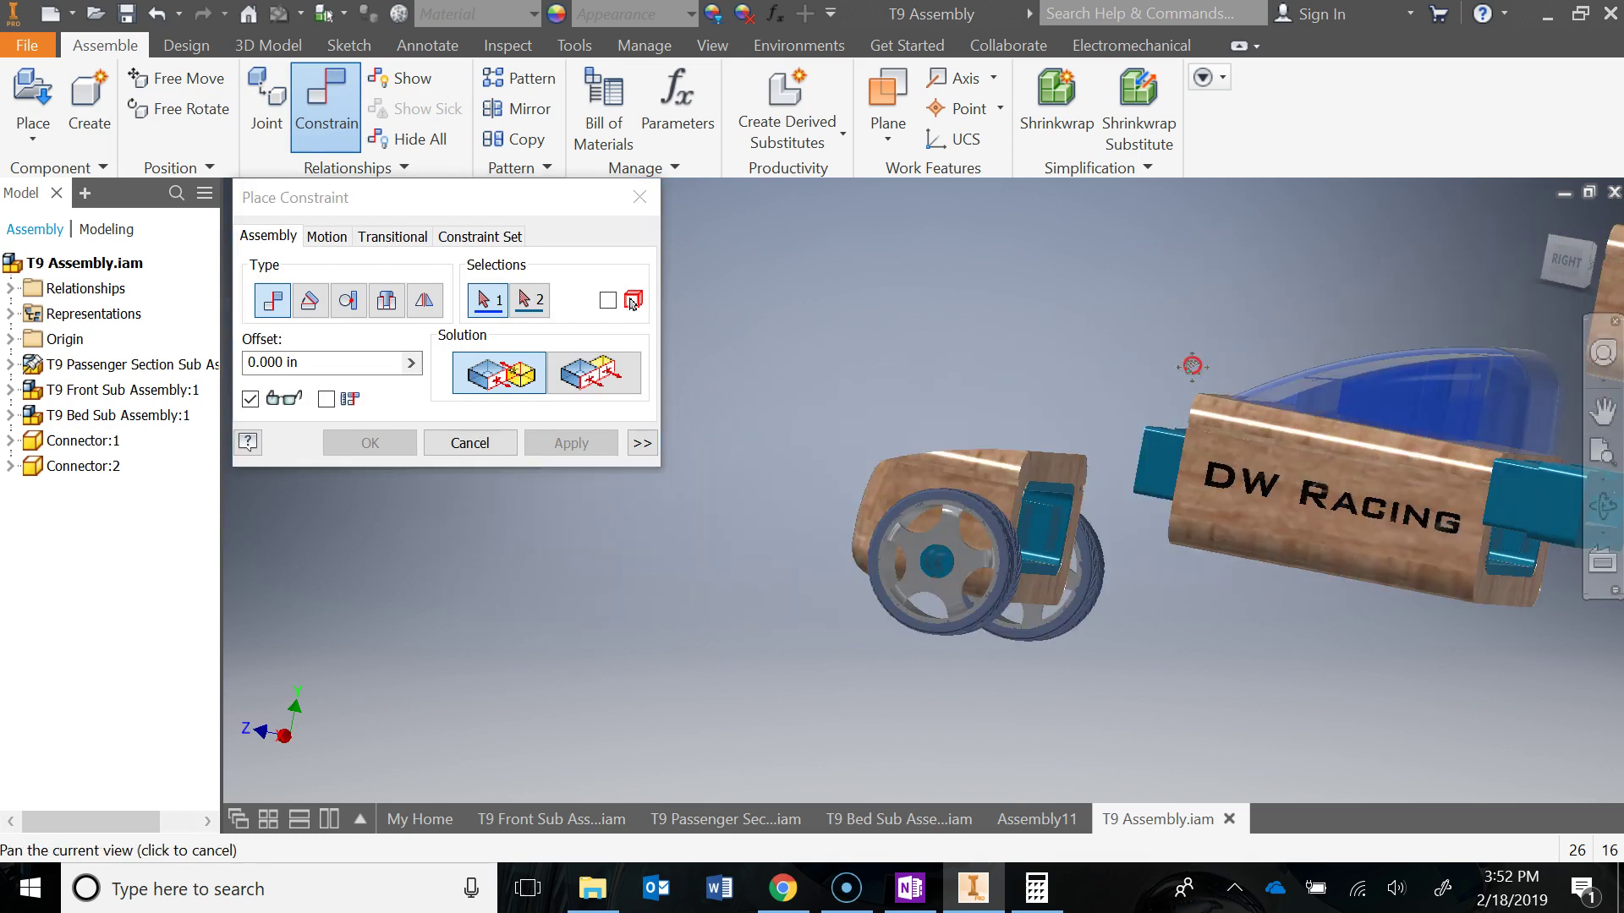
scroll(1062, 477, "up", 3)
left_click(1061, 486)
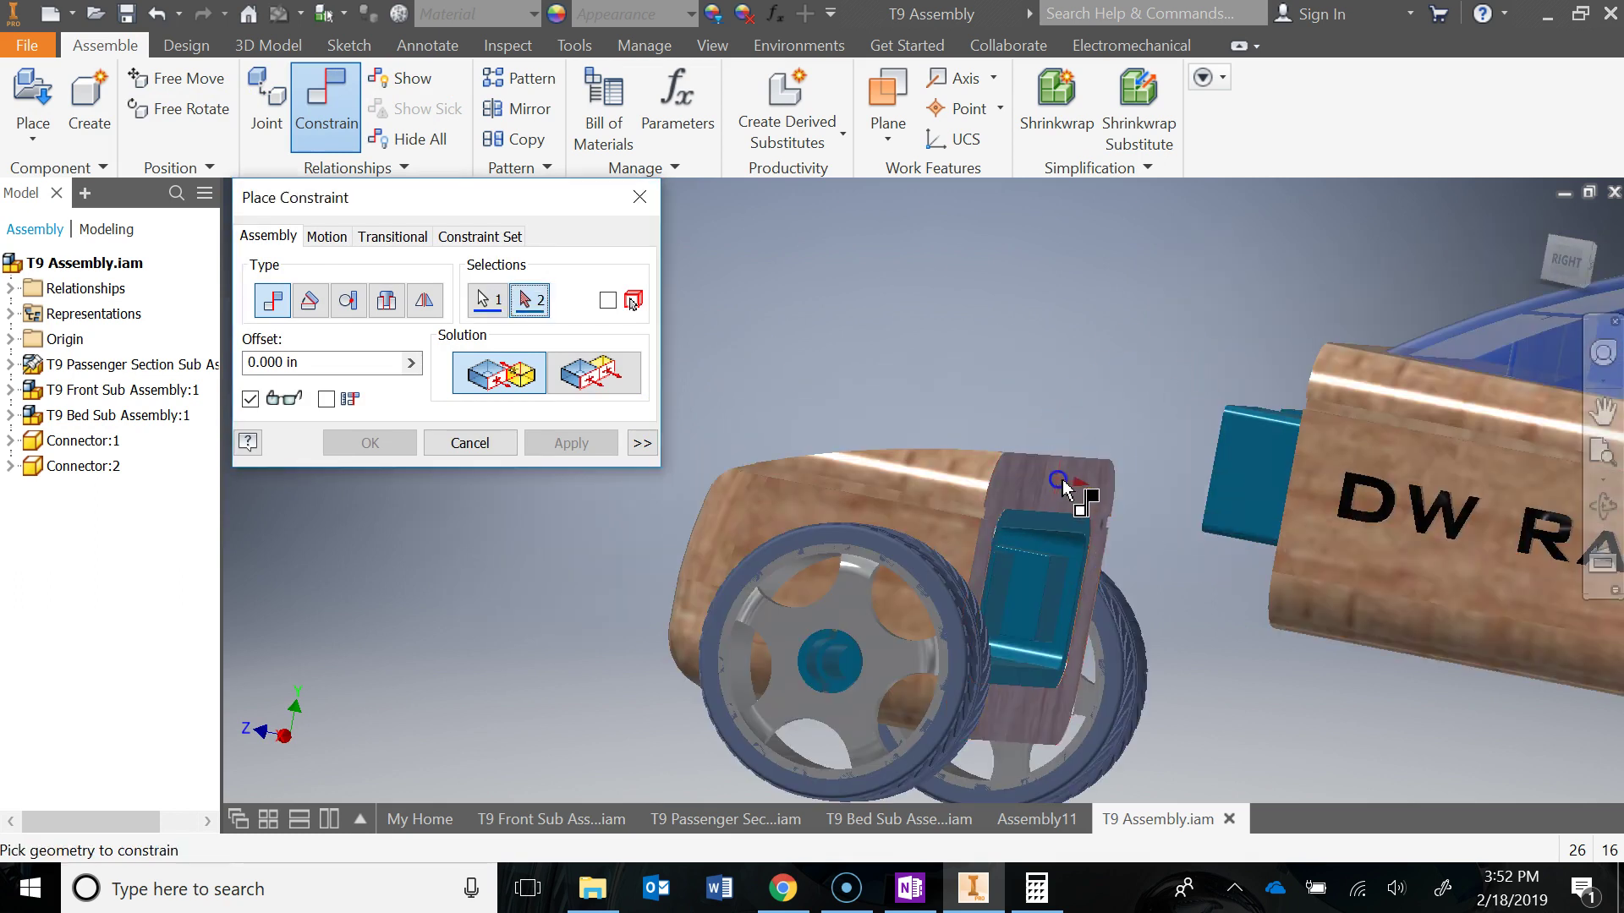
scroll(1245, 526, "down", 3)
middle_click_drag(1245, 526, 1396, 486, "shift")
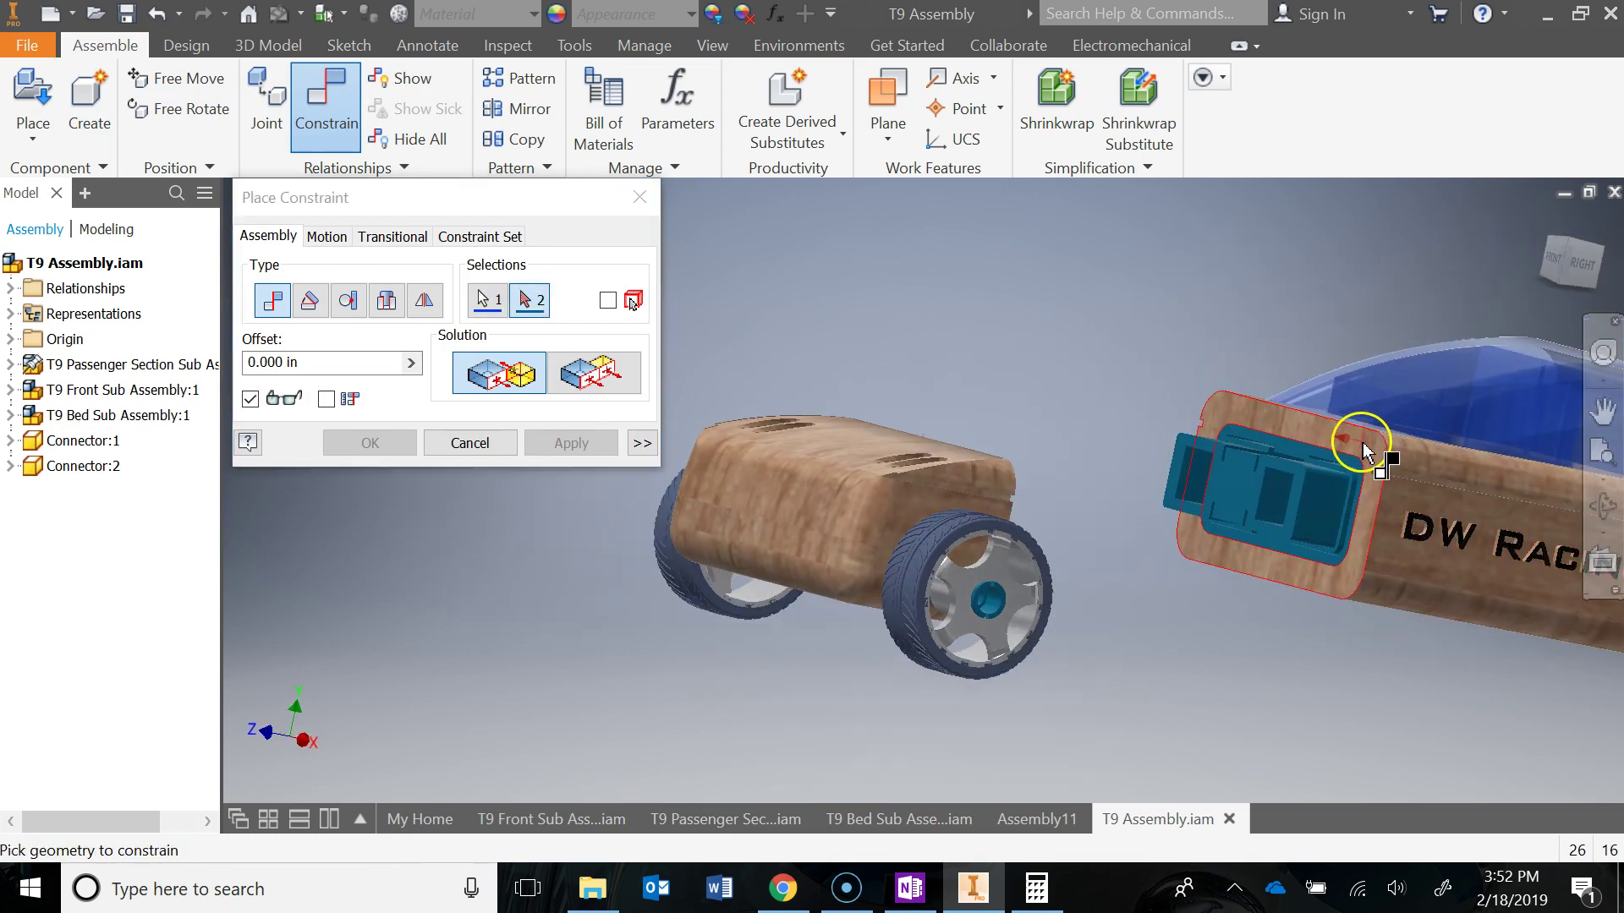
left_click(1362, 444)
left_click(547, 454)
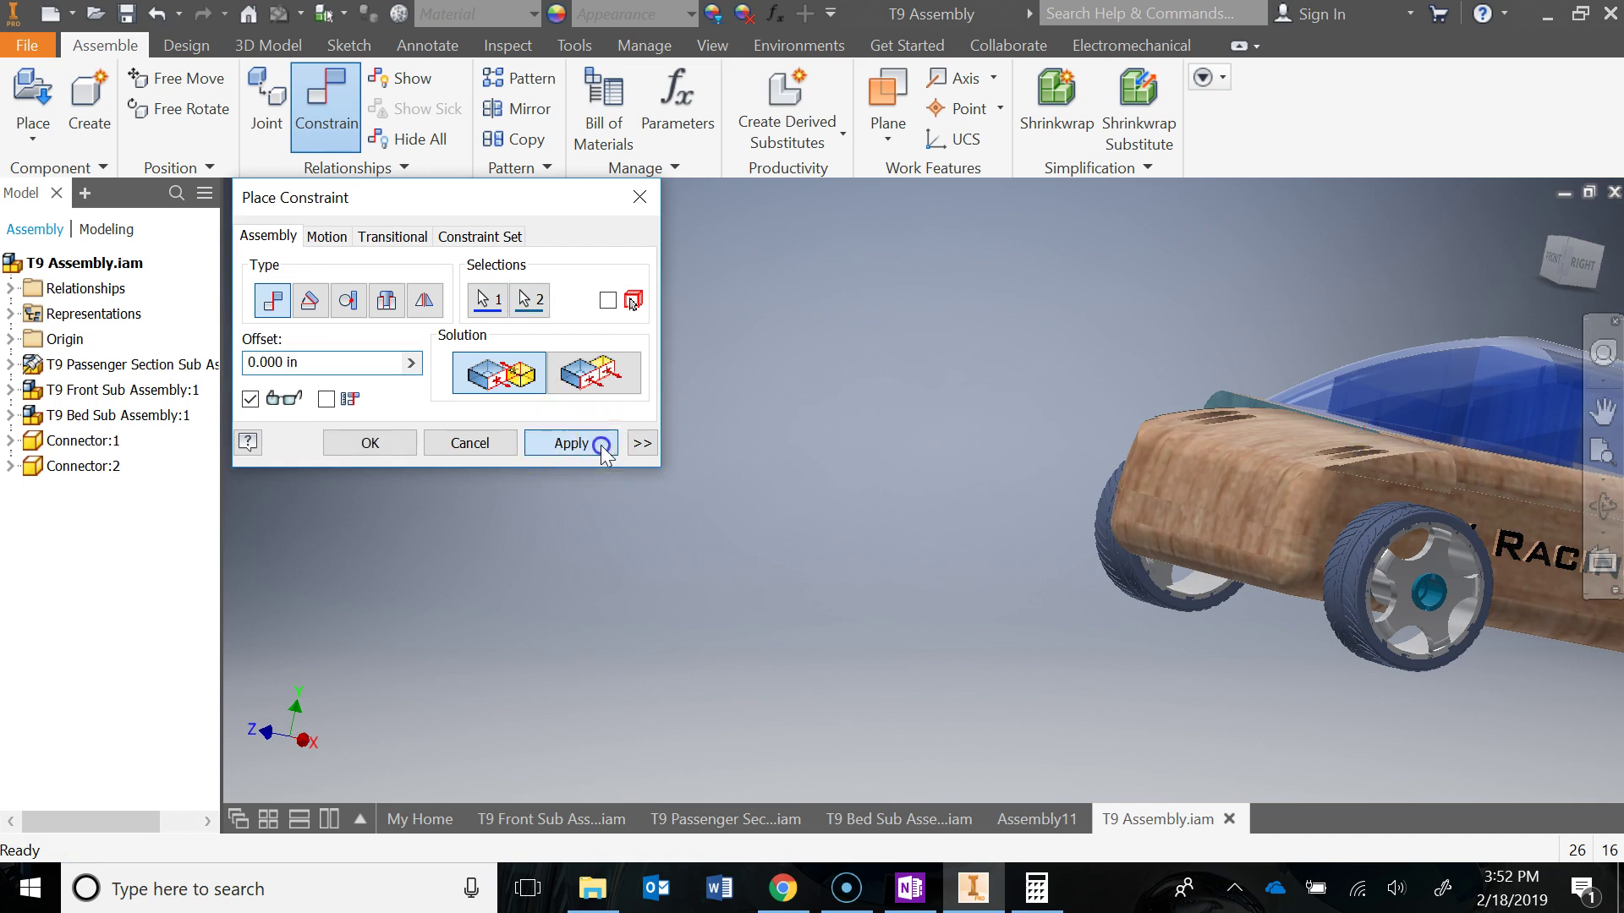
- Mate the rear top edge of the front sub-assembly to the passenger section's front top edge, using the aligned solution with 0.000 in offset
middle_click_drag(998, 526, 840, 592, "shift")
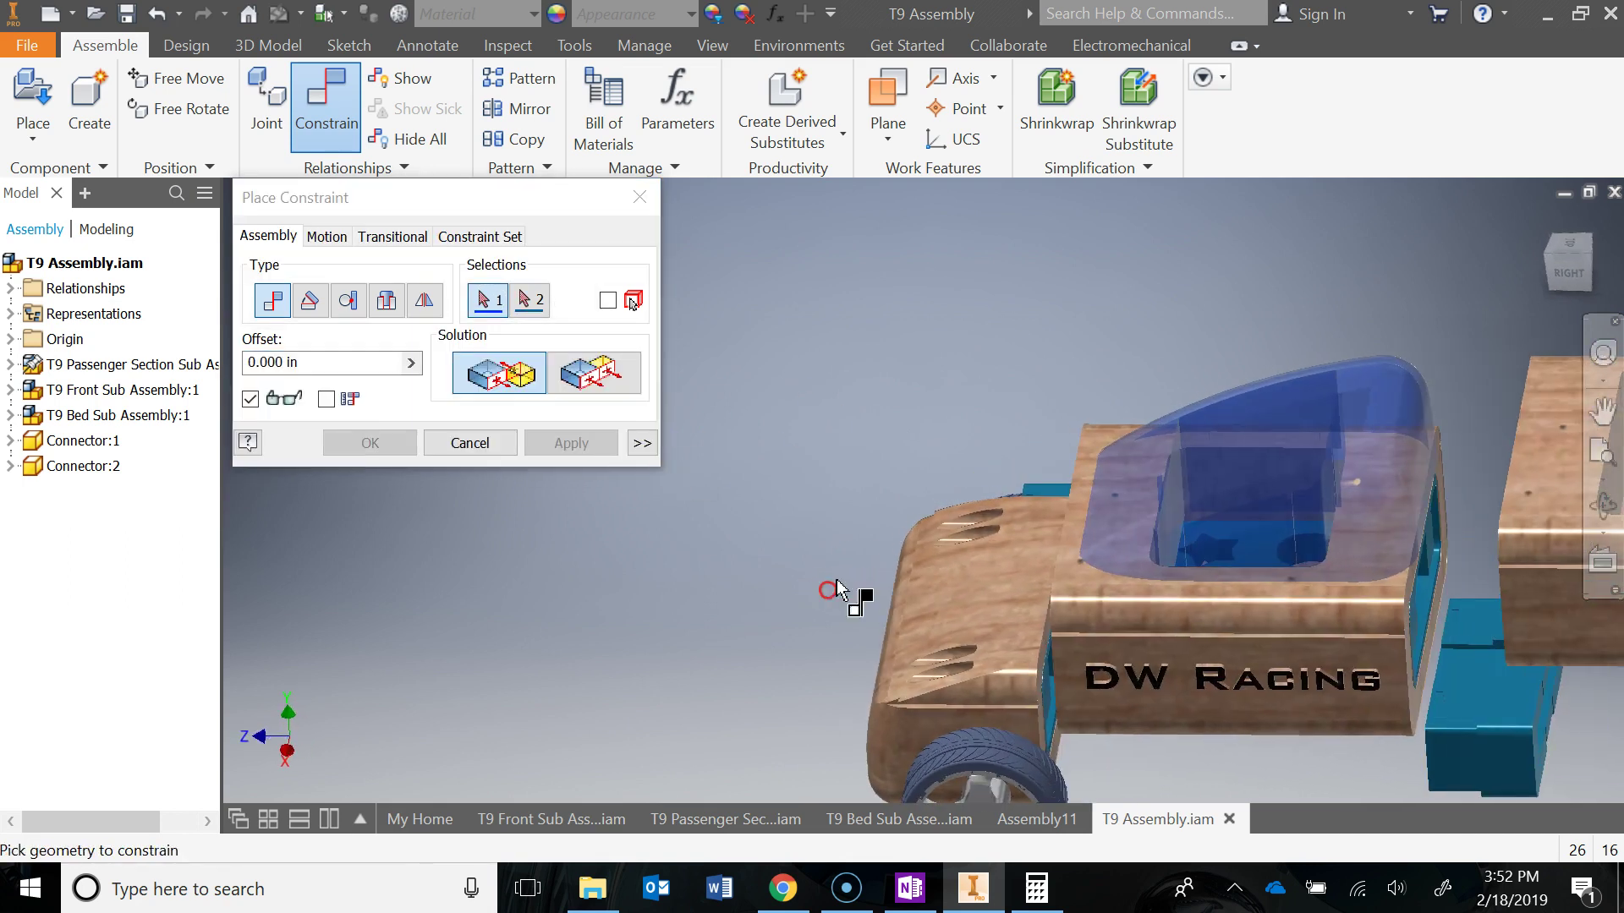
scroll(1049, 622, "up", 3)
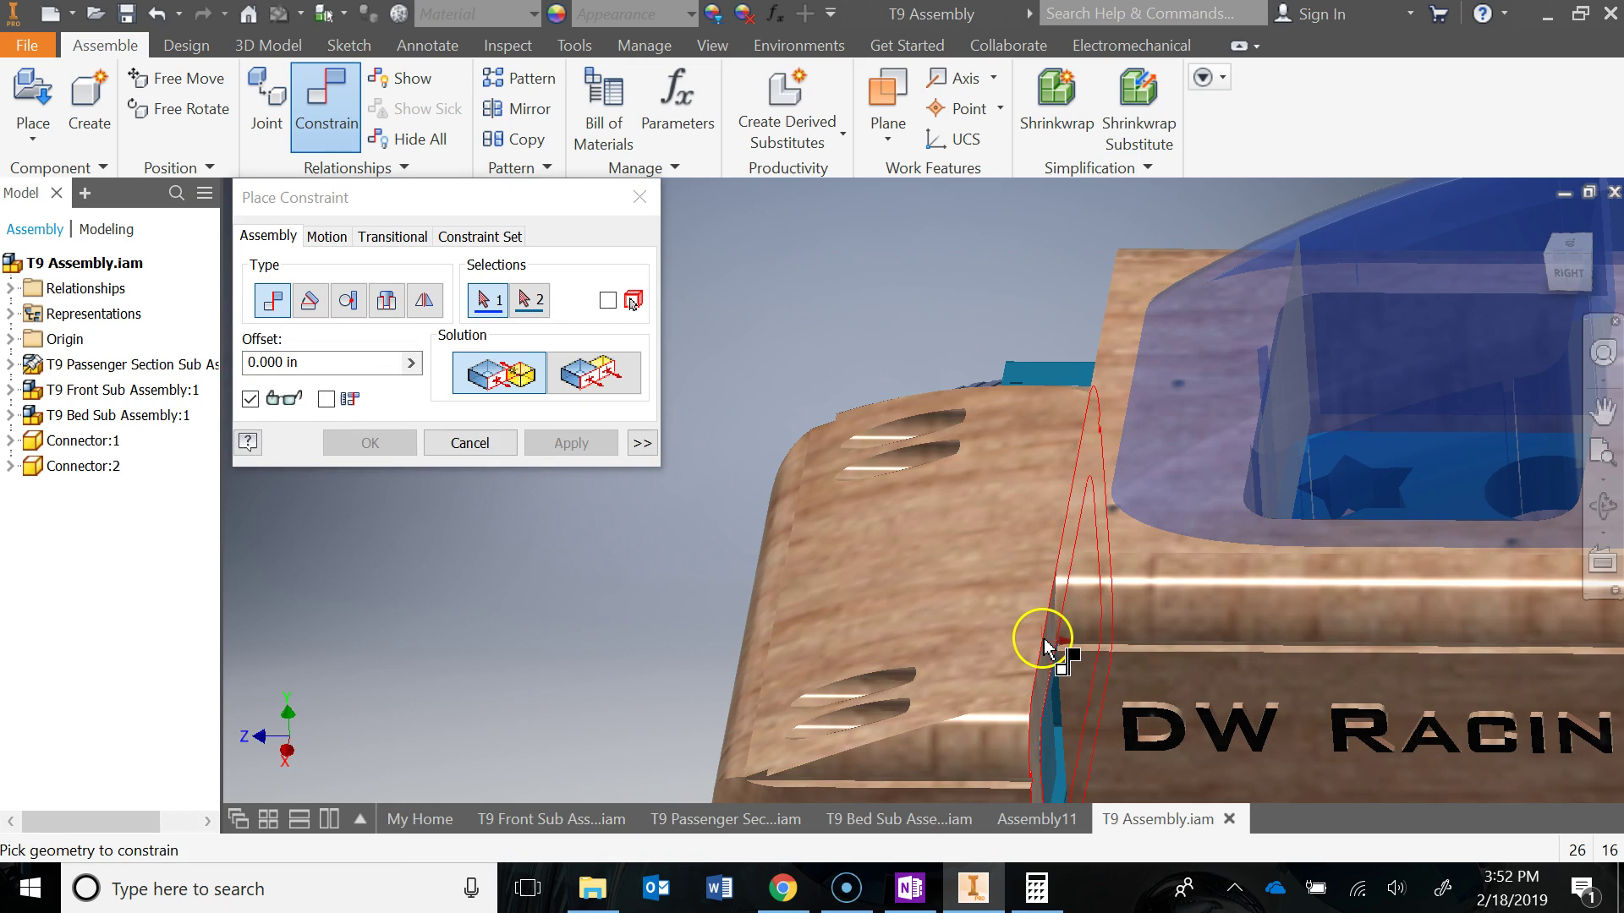
scroll(1040, 638, "up", 2)
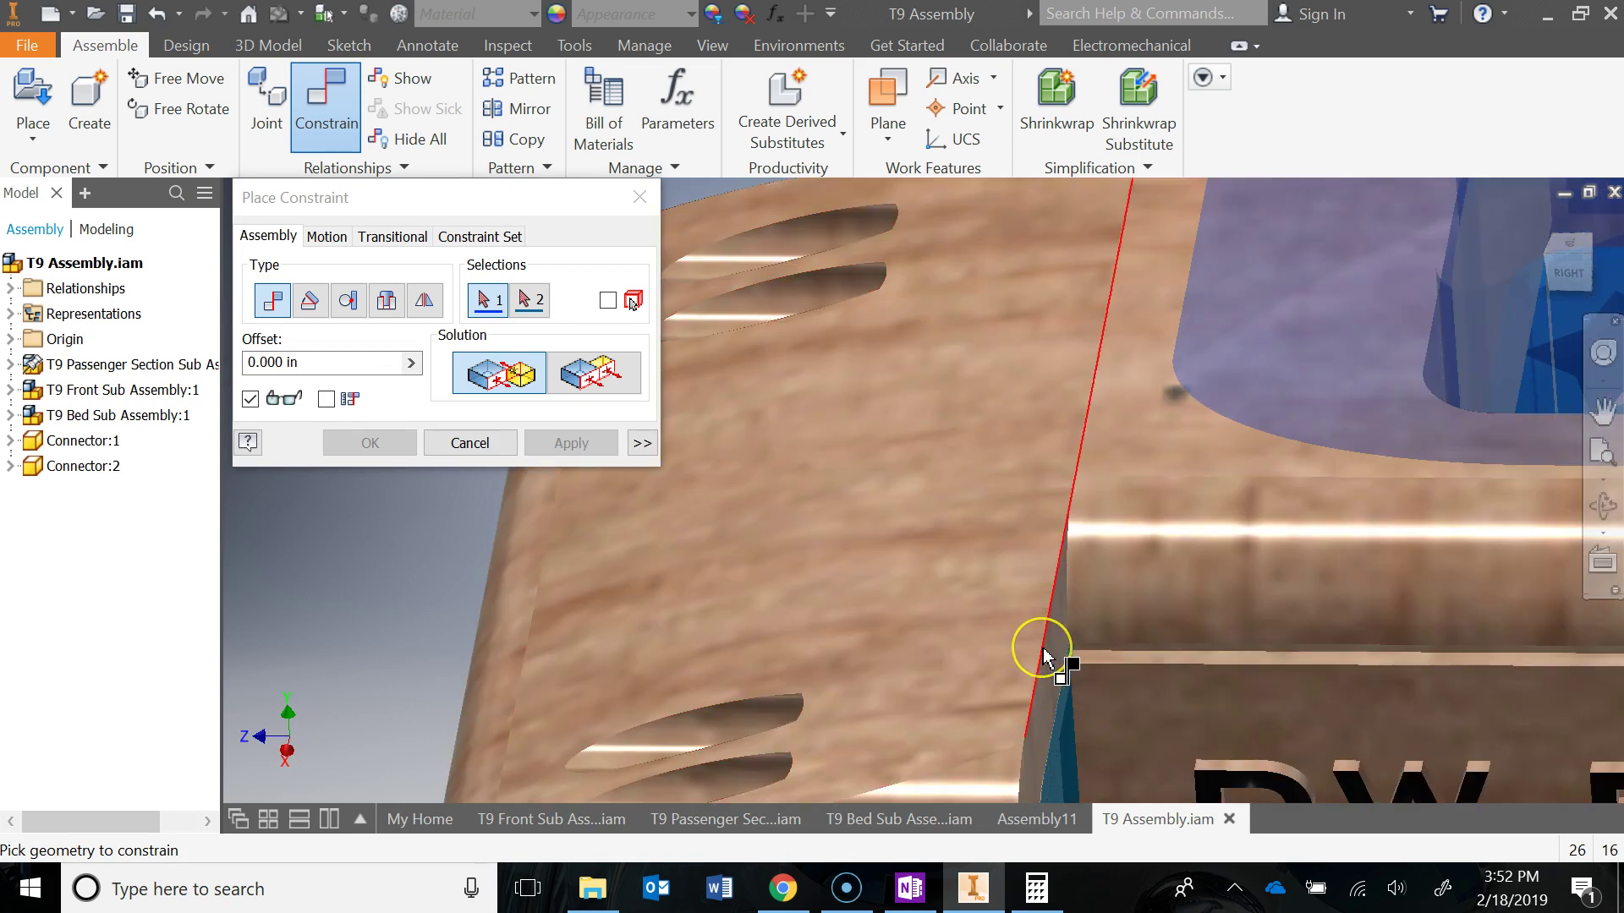
left_click(1083, 695)
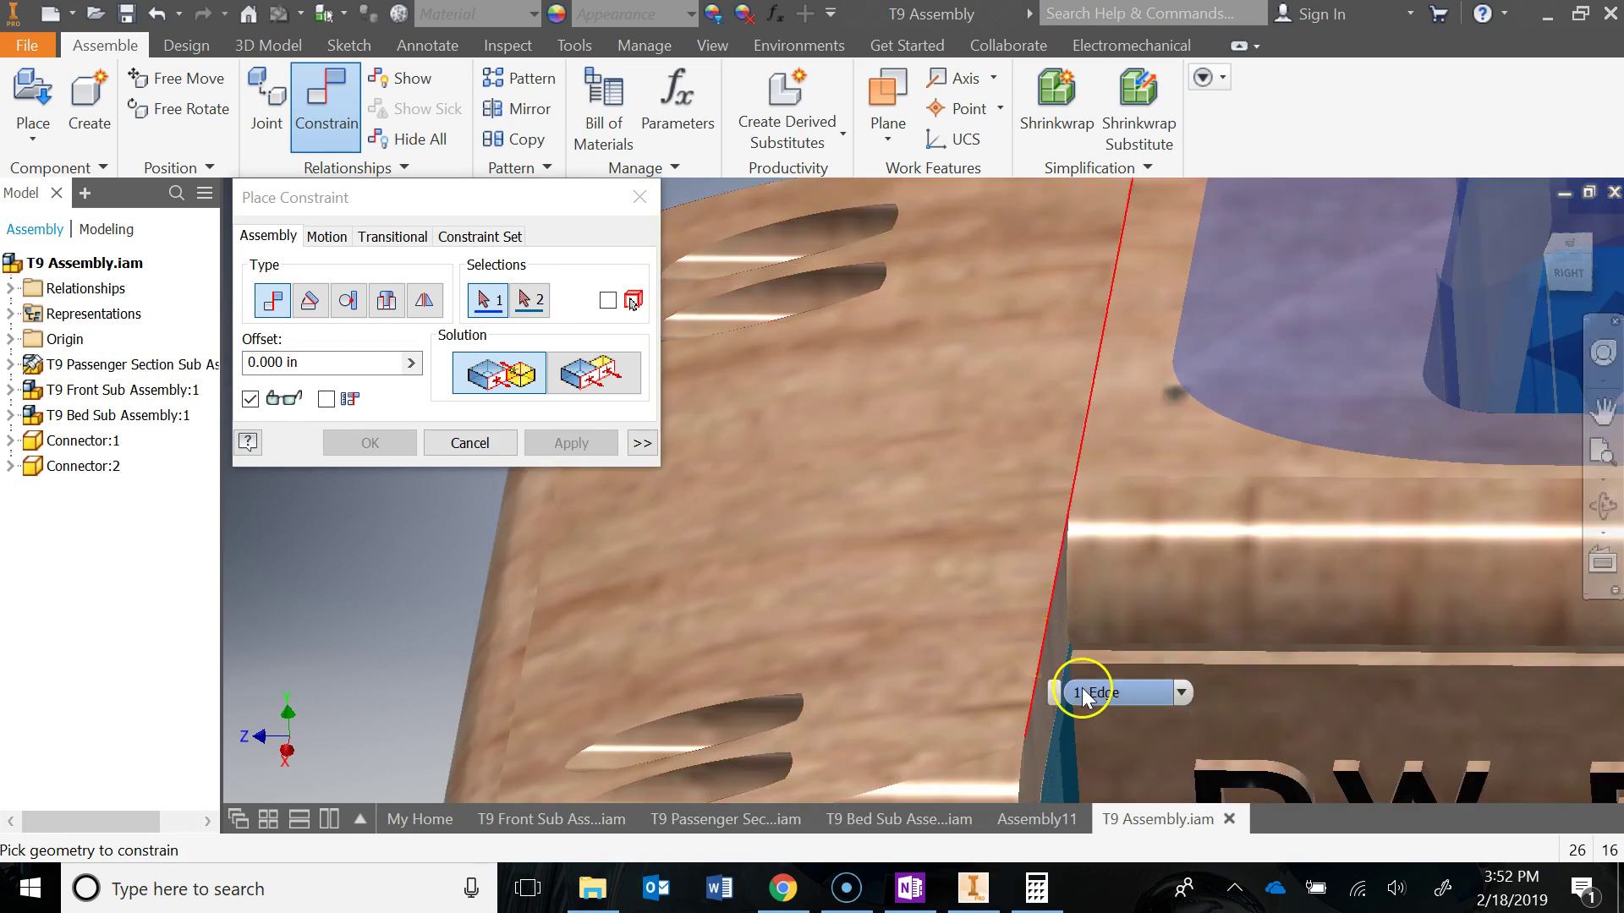
left_click(1041, 668)
scroll(1297, 519, "up", 5)
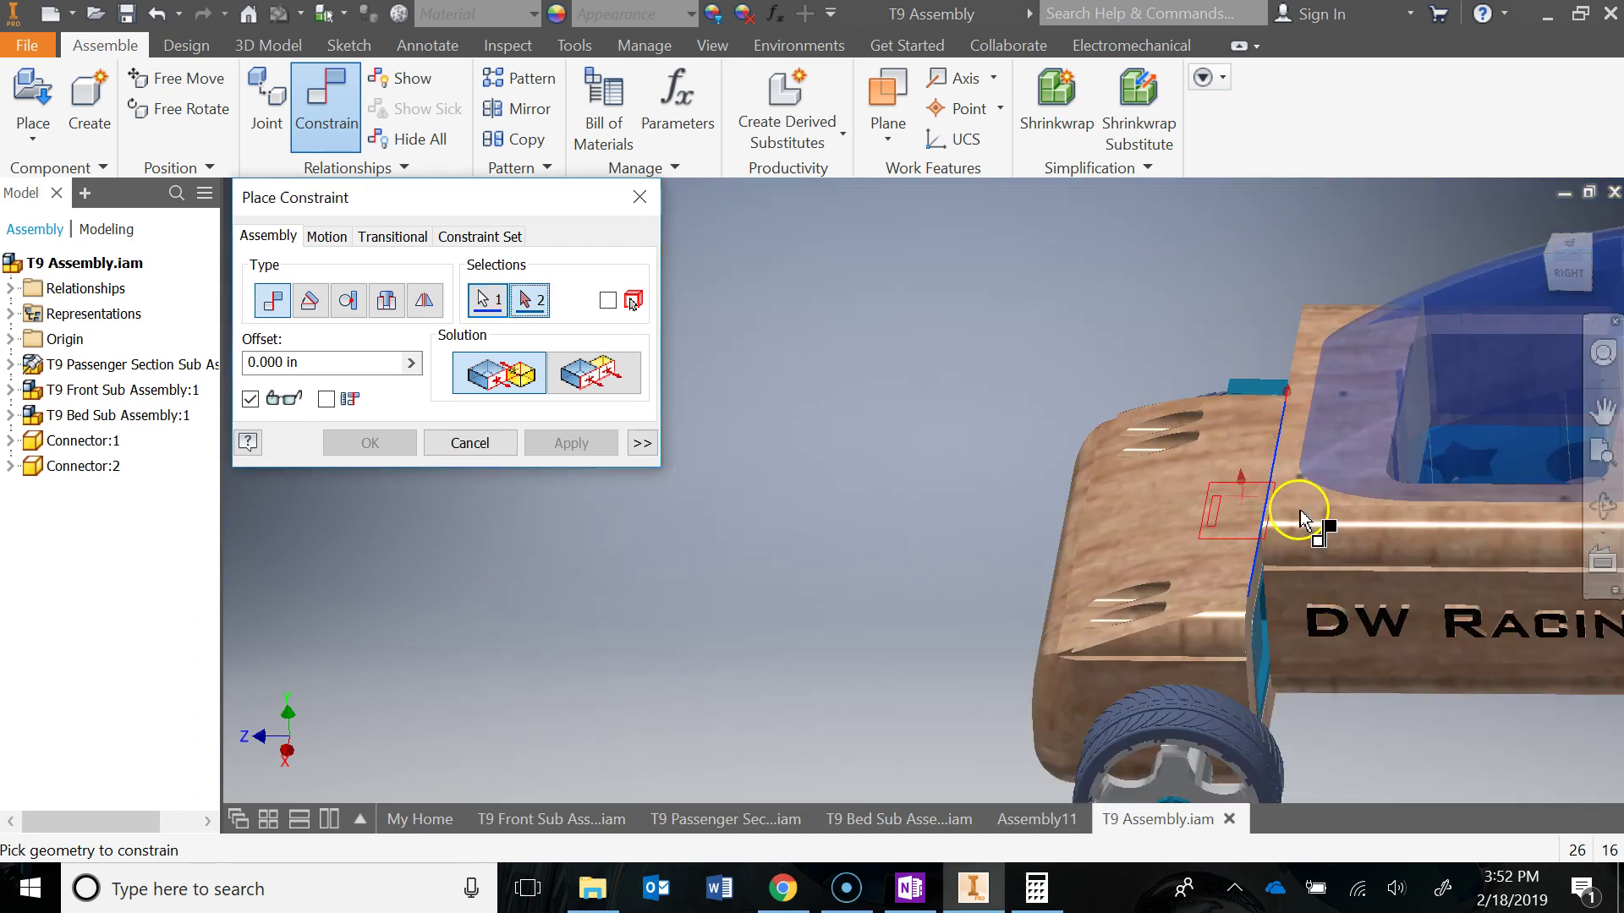
middle_click_drag(1297, 518, 1358, 485, "shift")
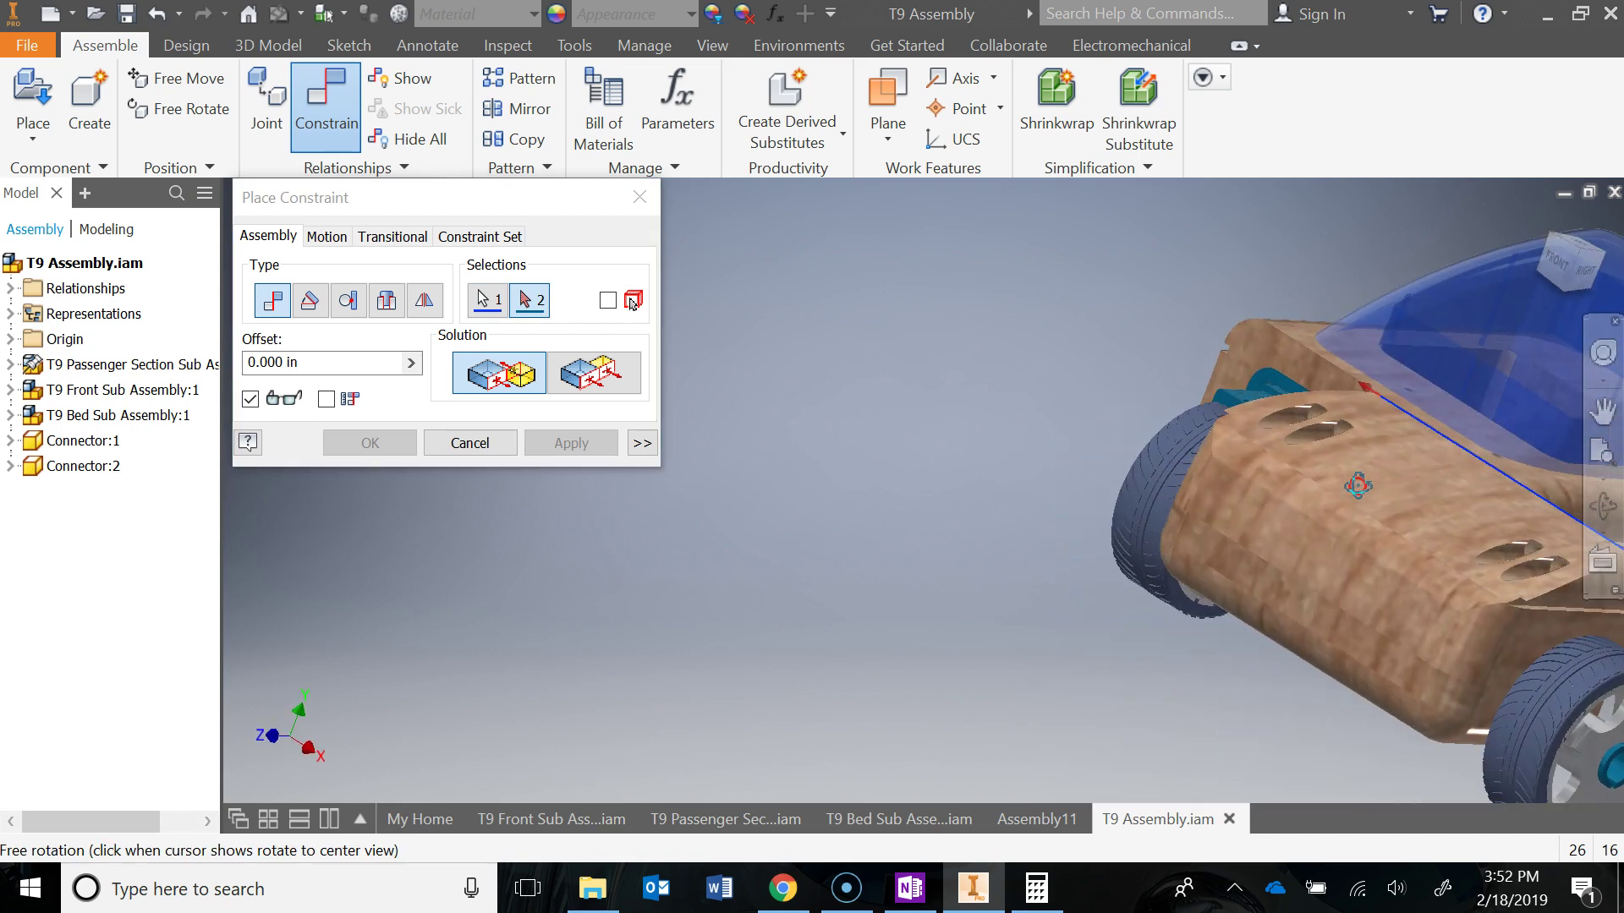
left_click(1318, 358)
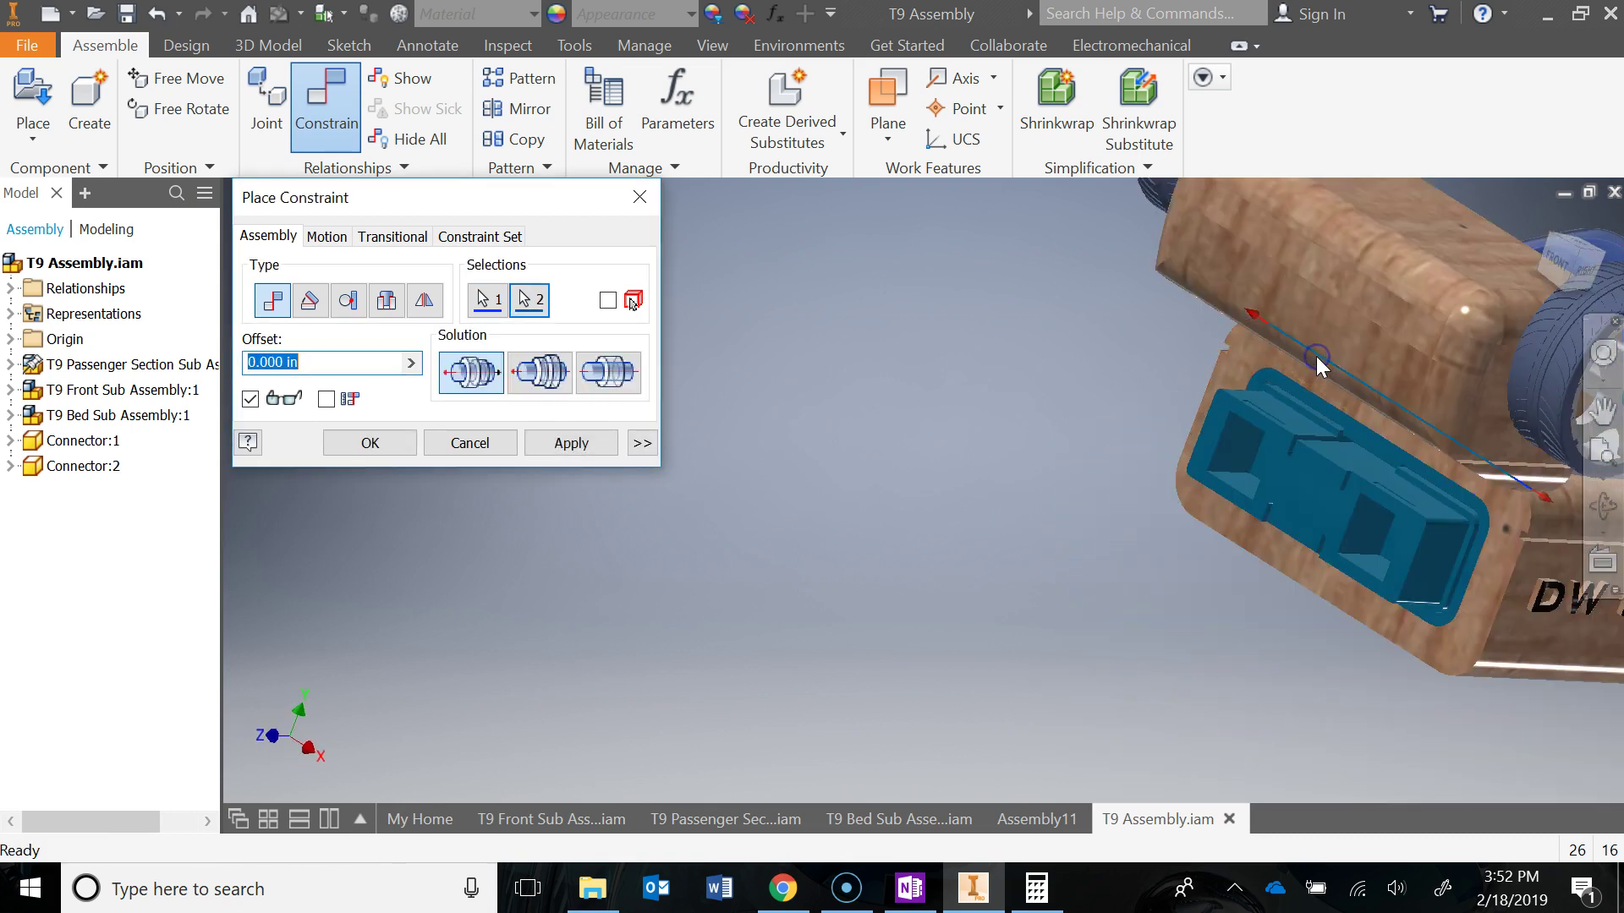
left_click(554, 385)
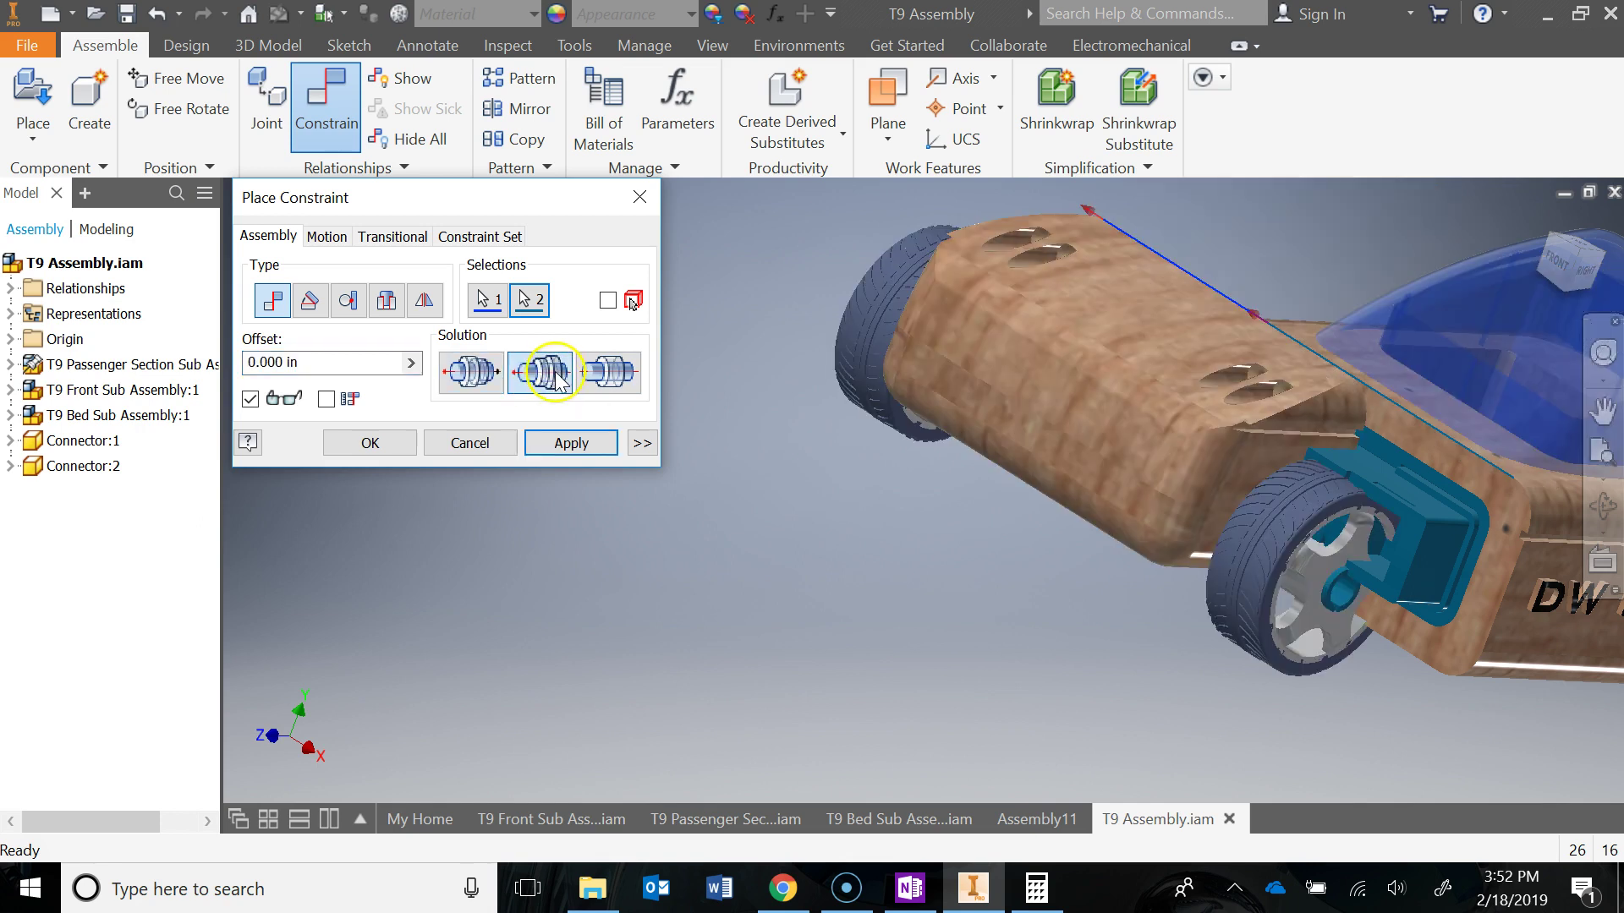
left_click(572, 443)
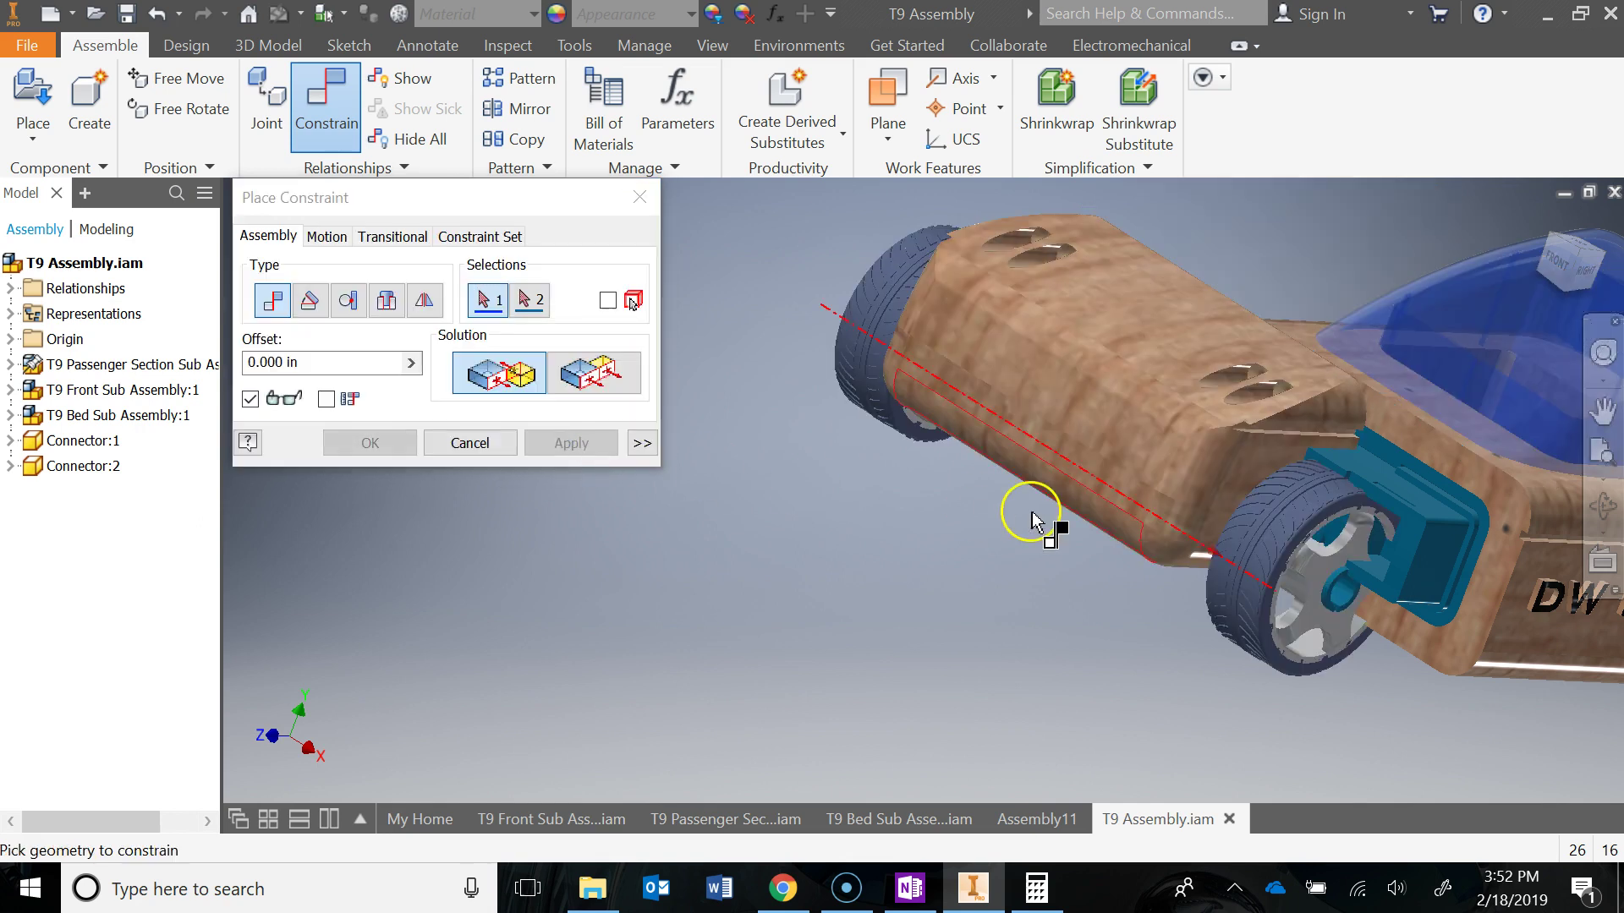
middle_click_drag(1134, 489, 931, 423, "shift")
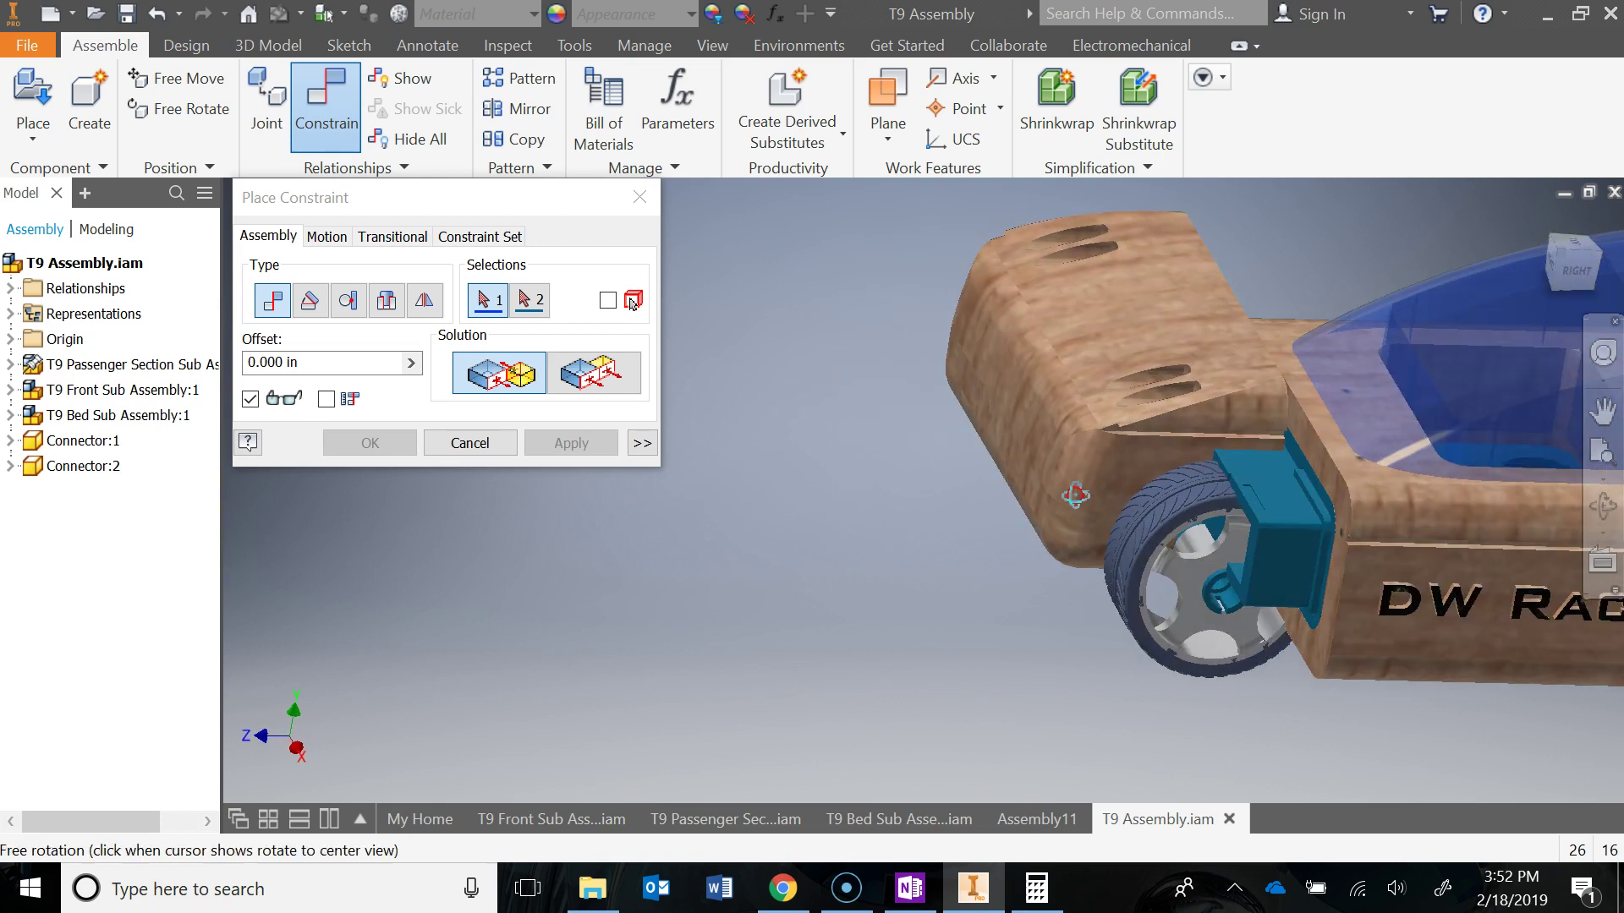
left_click(640, 197)
- Constrain the front sub-assembly's wooden side face flush with the passenger section's lettered side face and check whether the front can still move
left_click(1218, 532)
left_click_drag(1158, 332, 1127, 455)
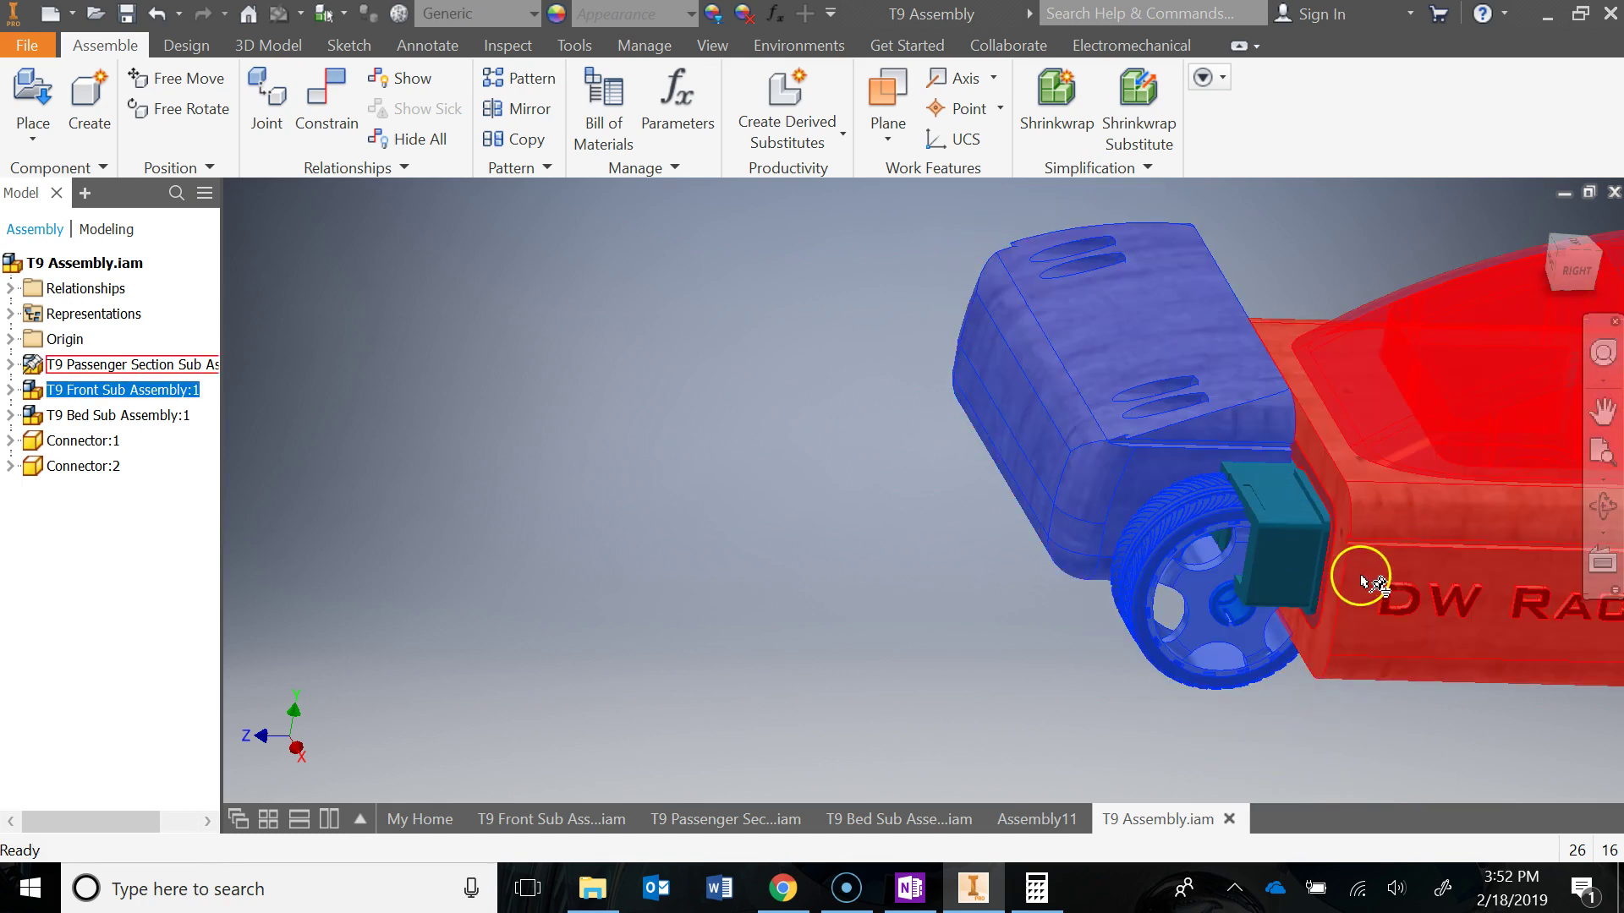
left_click(327, 97)
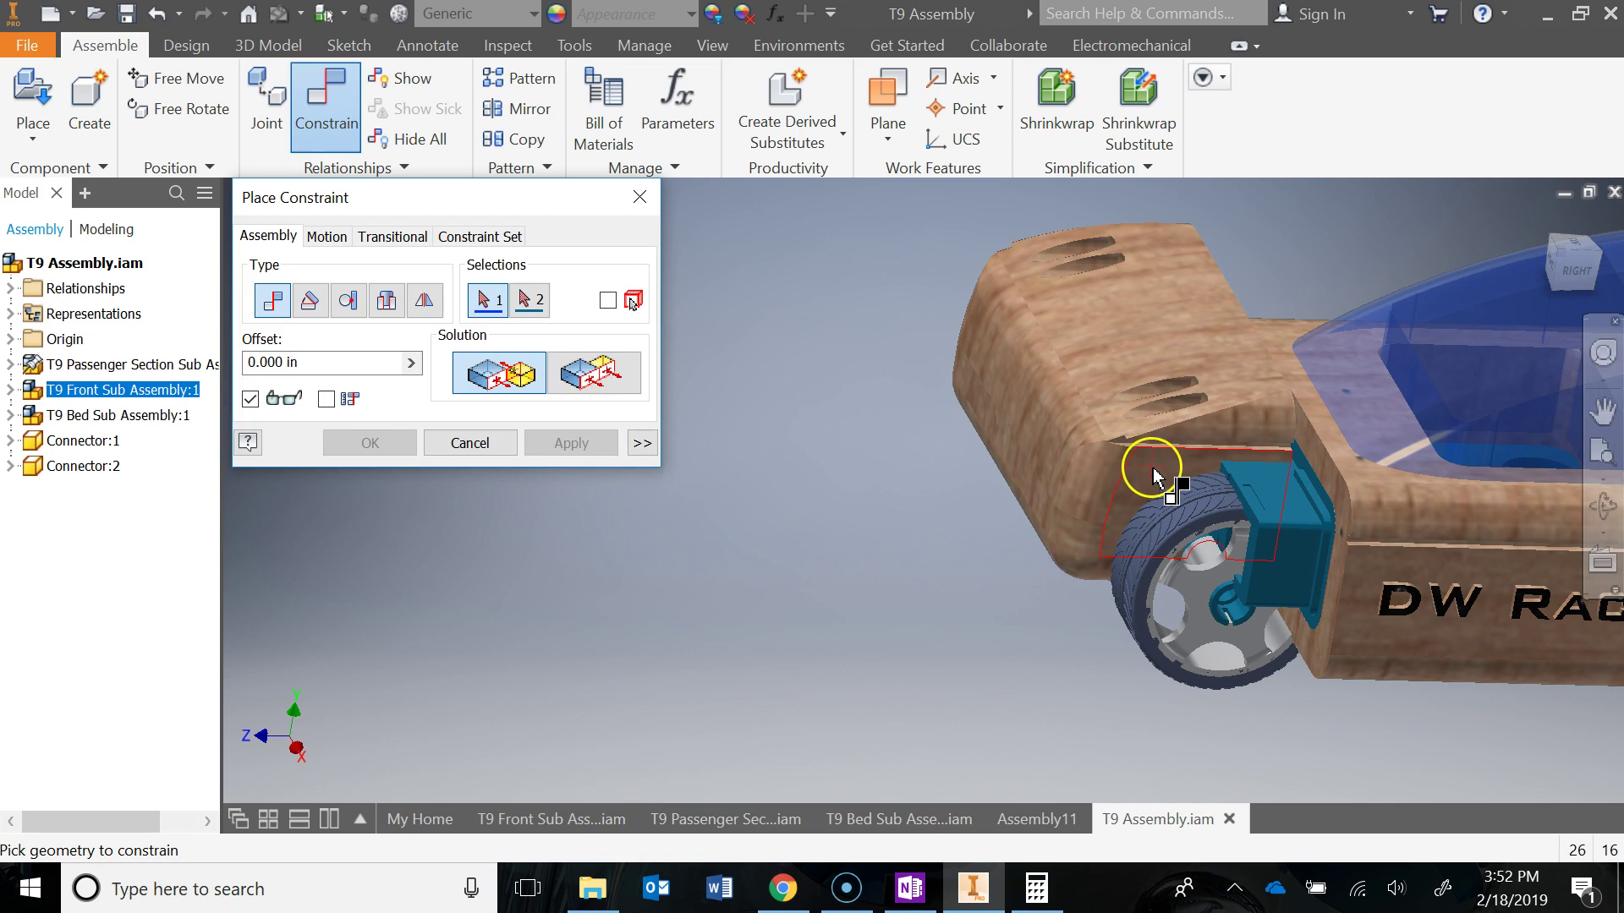
left_click(1361, 581)
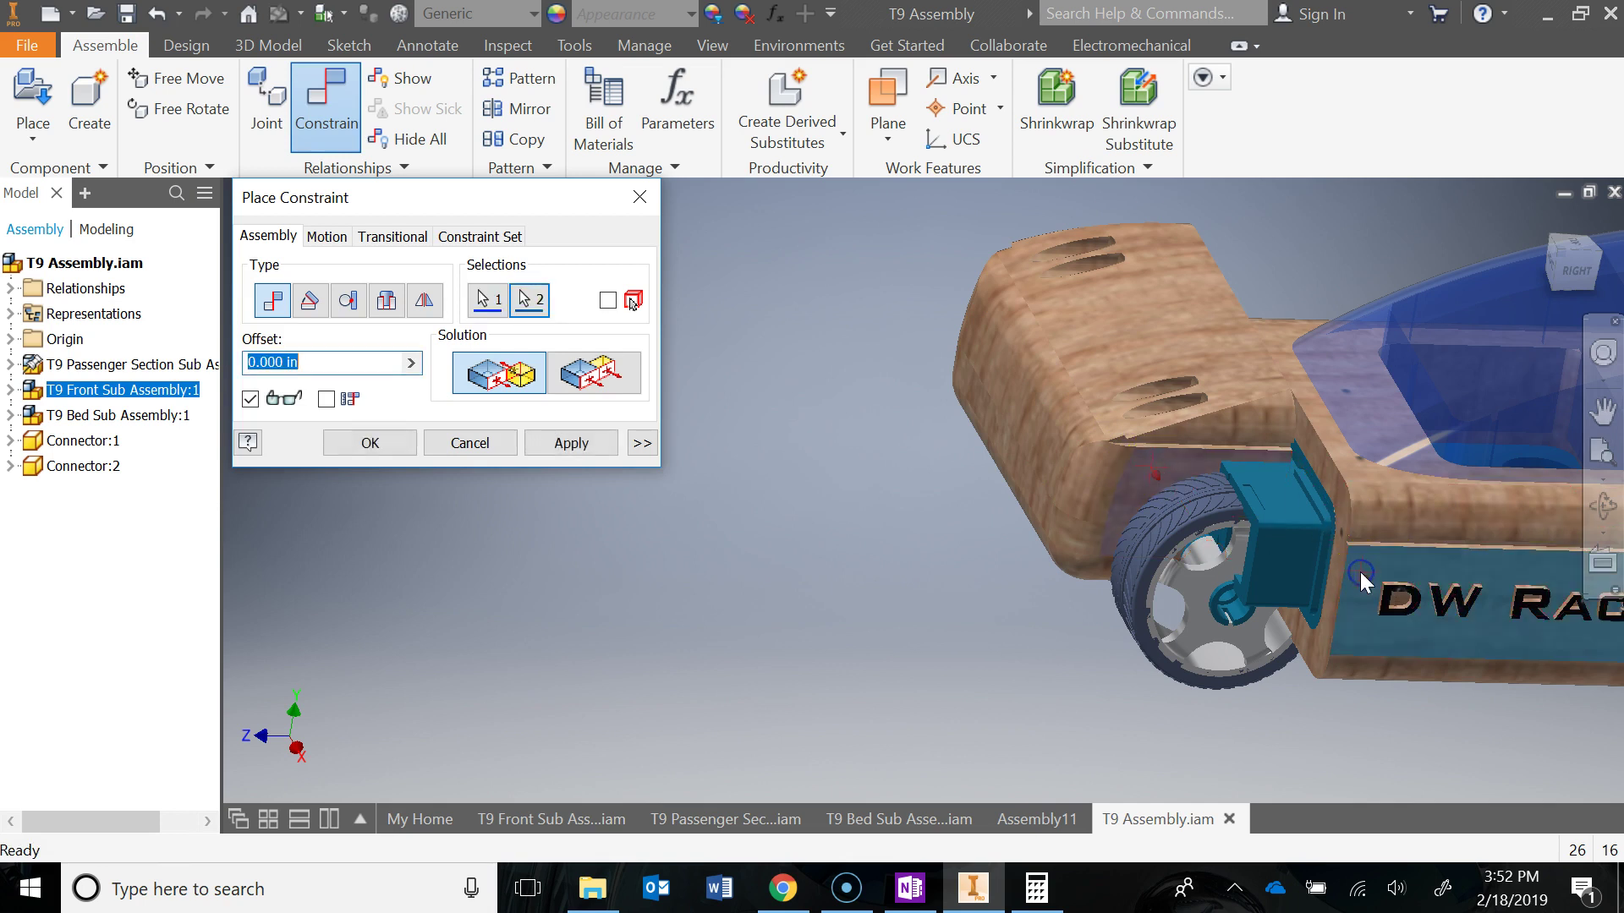
left_click(612, 382)
left_click(451, 438)
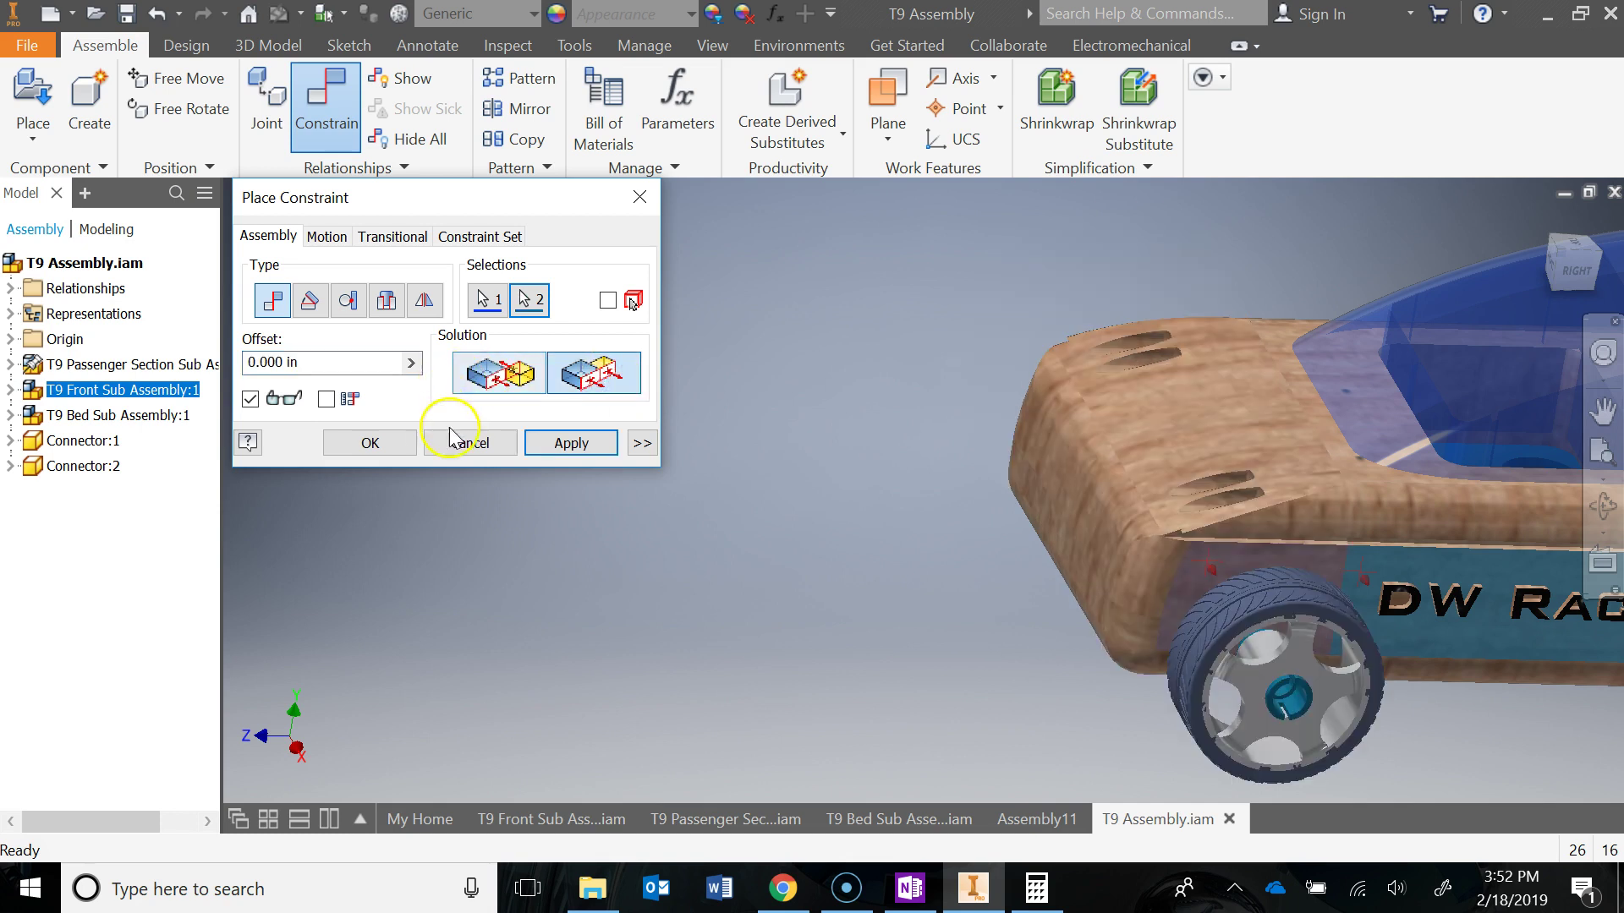
left_click(585, 447)
left_click(640, 196)
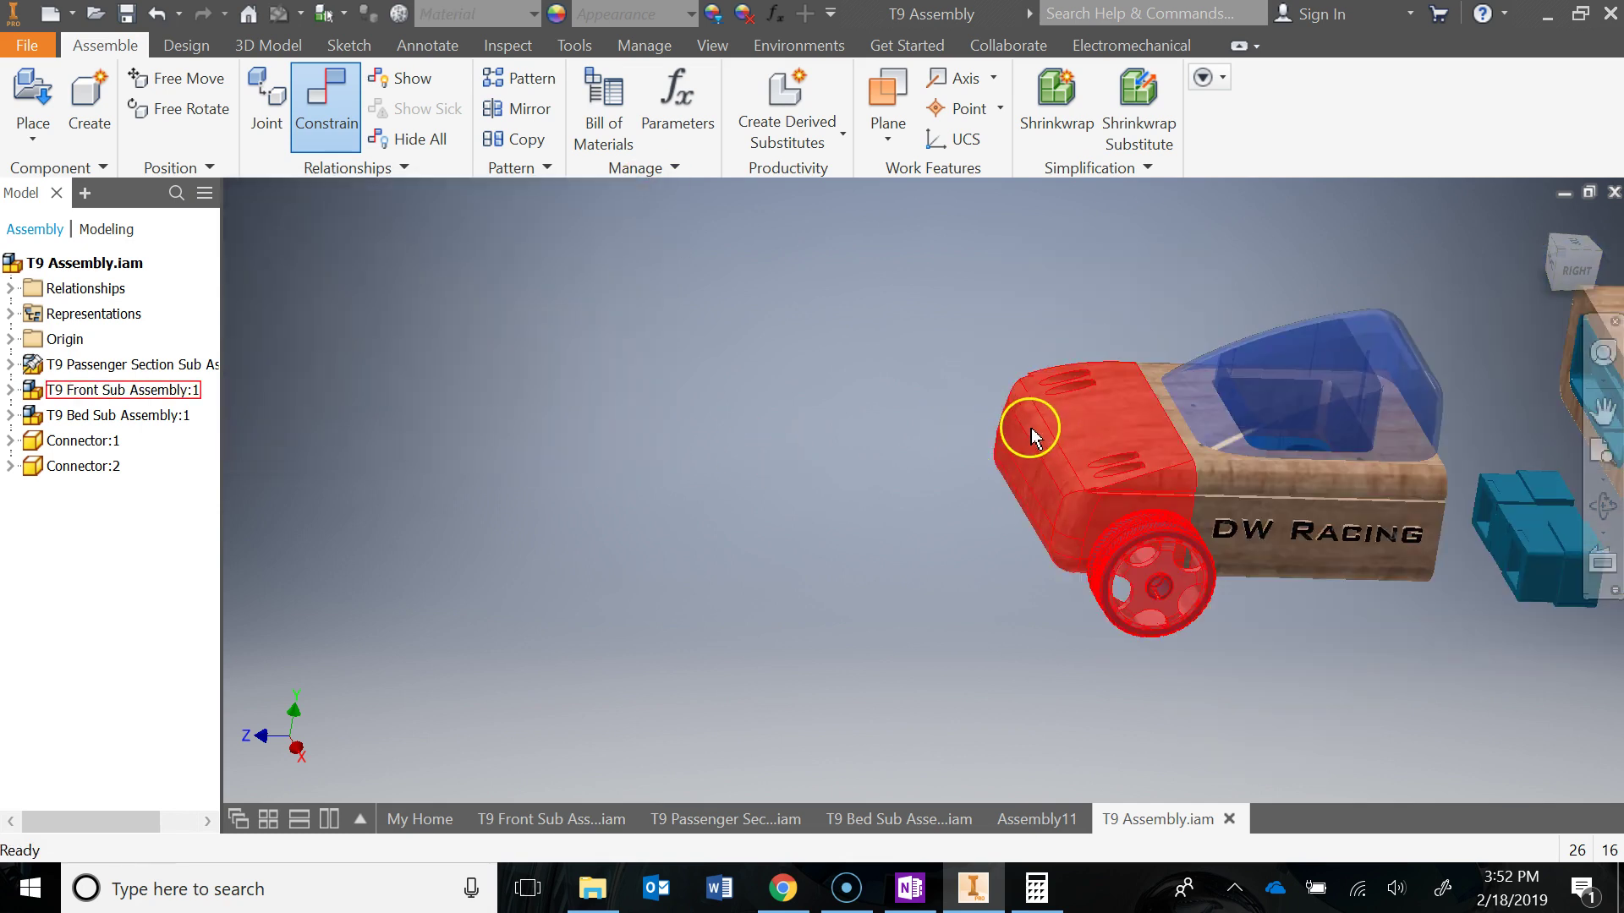
left_click_drag(1032, 428, 761, 413)
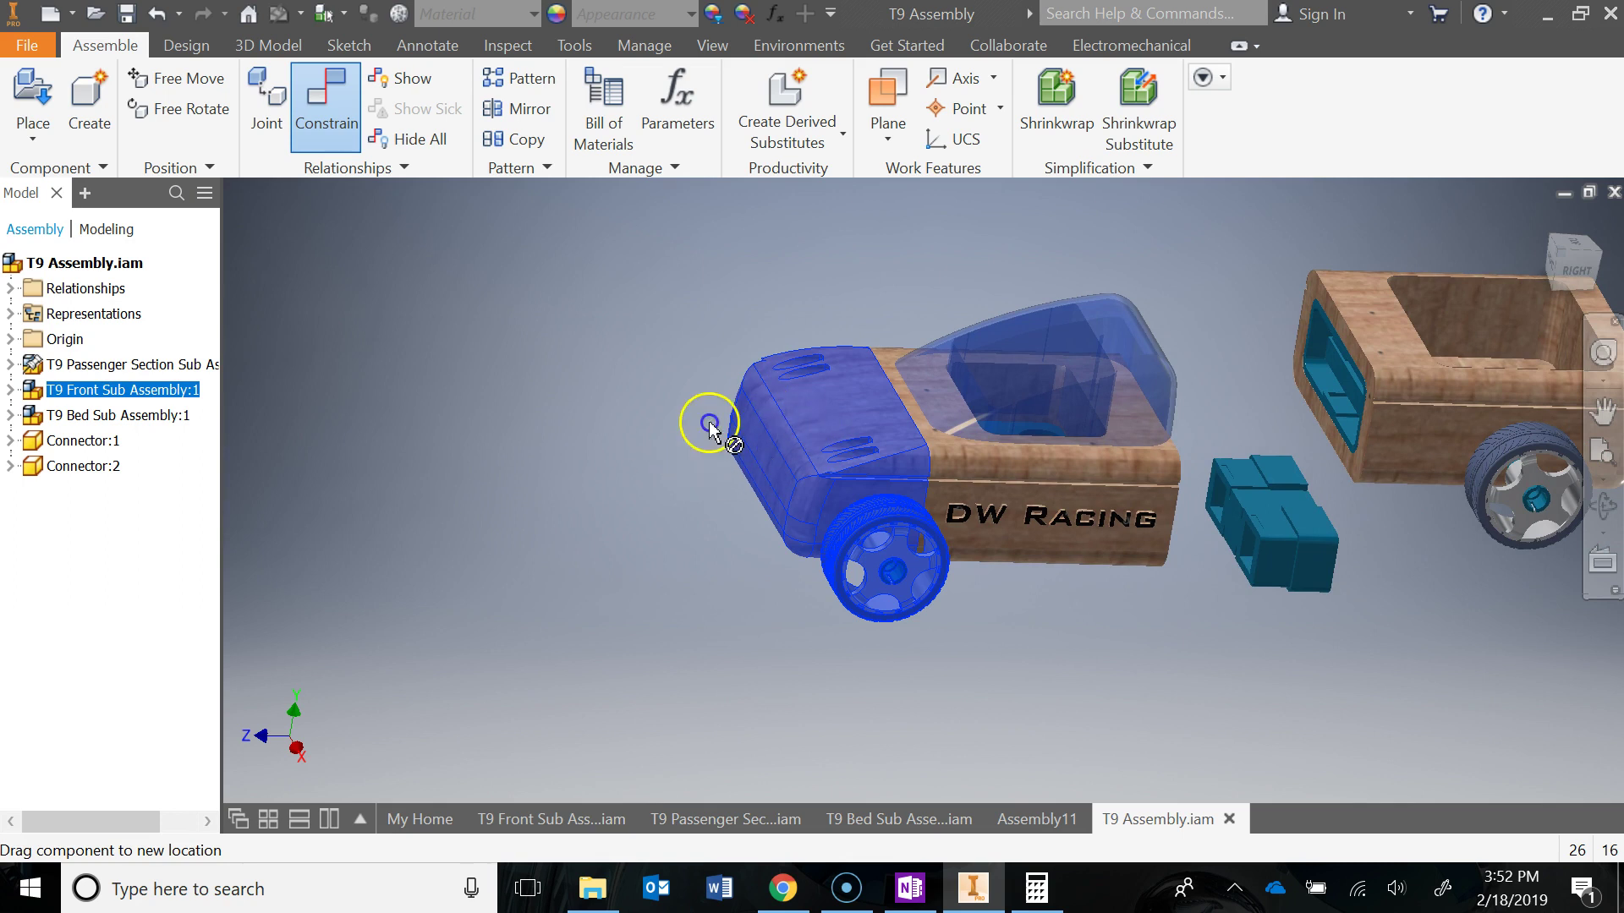
- Mate the inner end face of the rear connector's recess to the block inside the passenger section's rear pocket with 0.000 in offset
middle_click_drag(1117, 530, 971, 505)
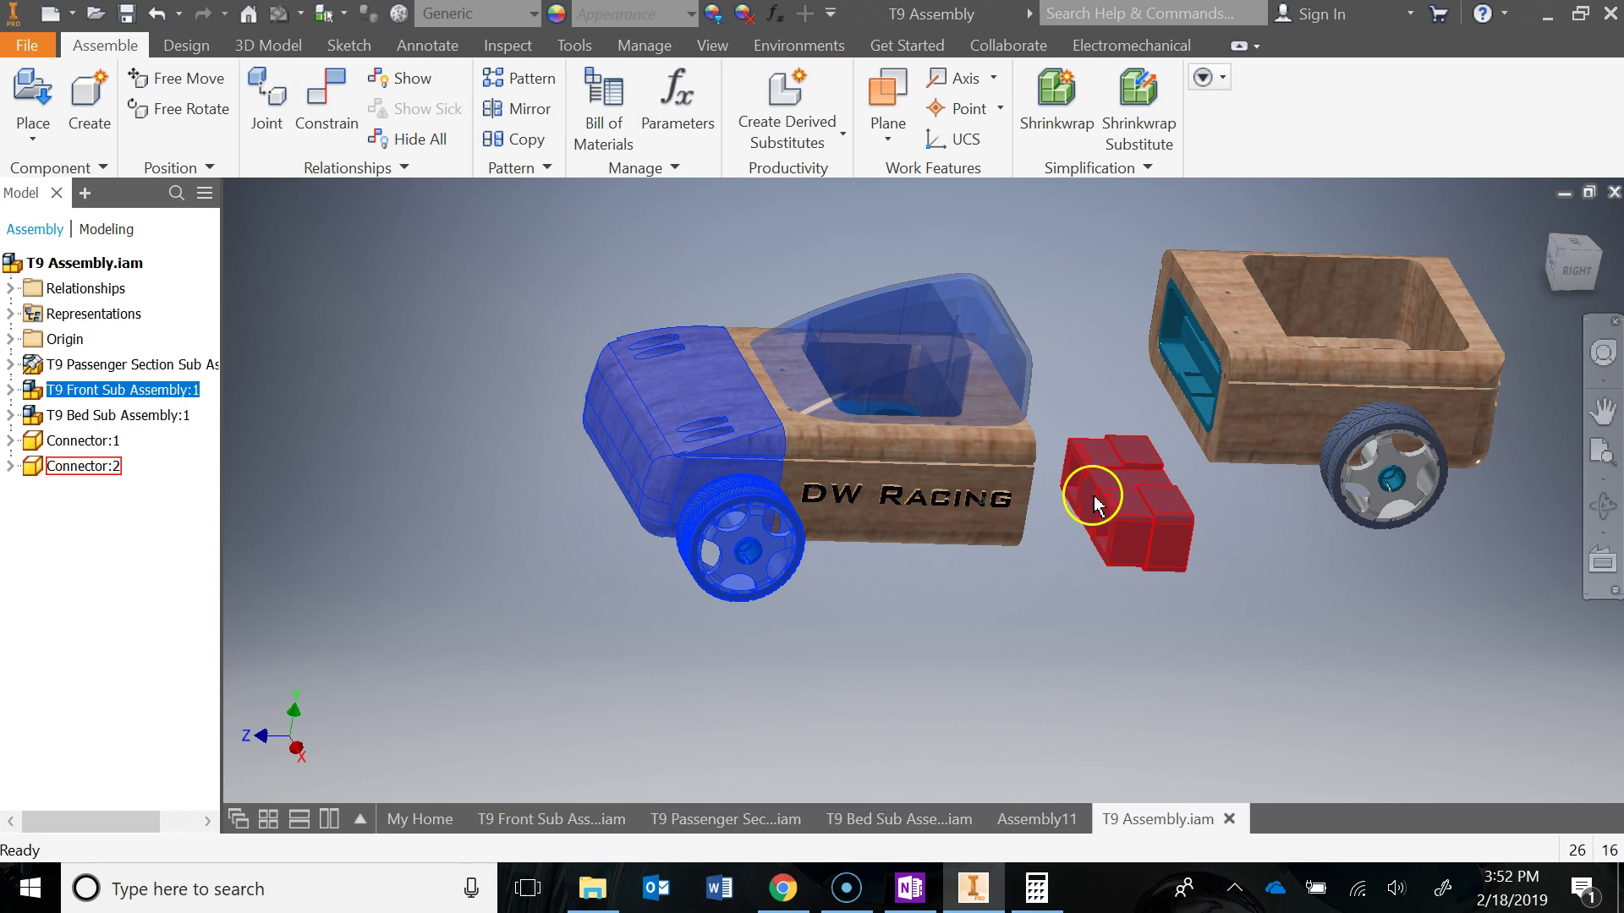
middle_click_drag(1111, 498, 1246, 423, "shift")
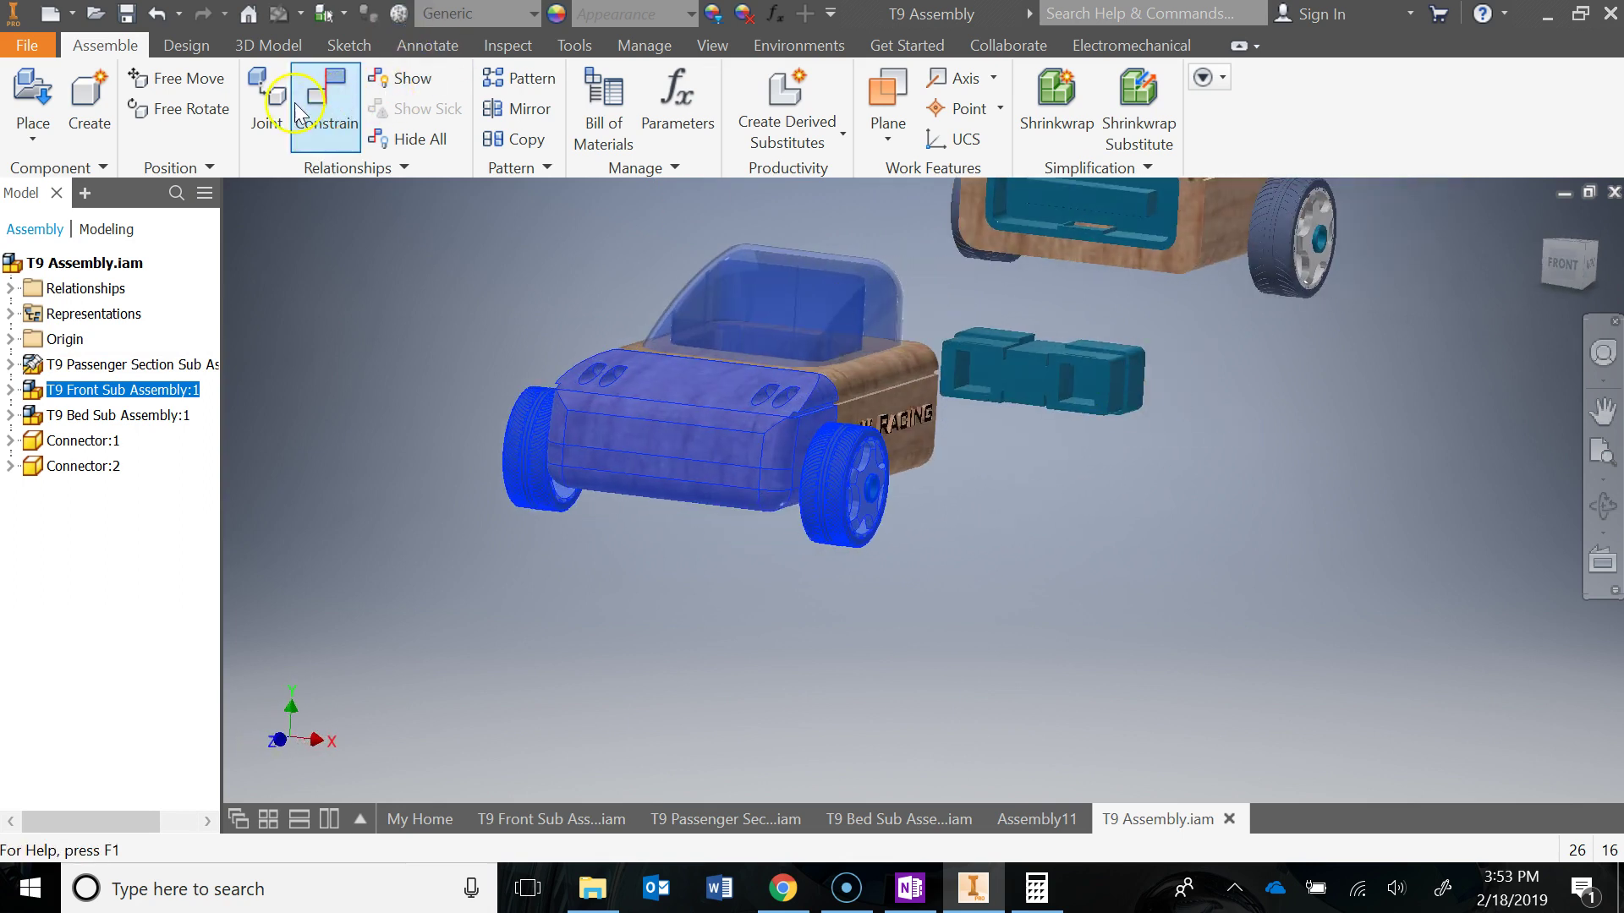
left_click(324, 103)
scroll(1087, 420, "up", 5)
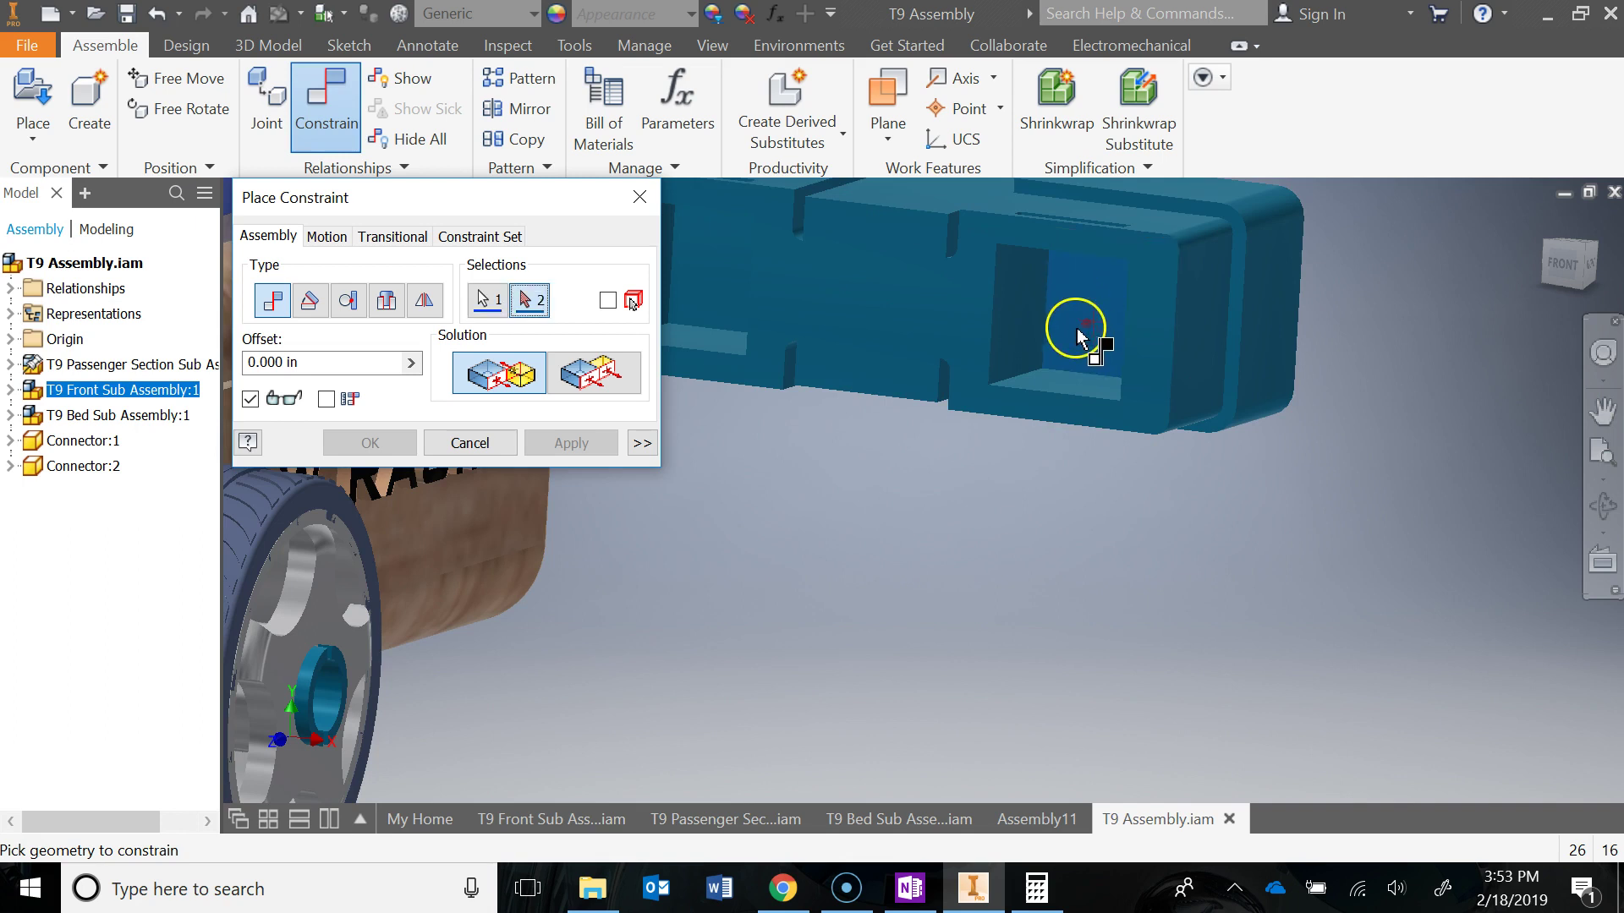
scroll(1076, 337, "down", 5)
middle_click_drag(1117, 351, 1142, 397, "shift")
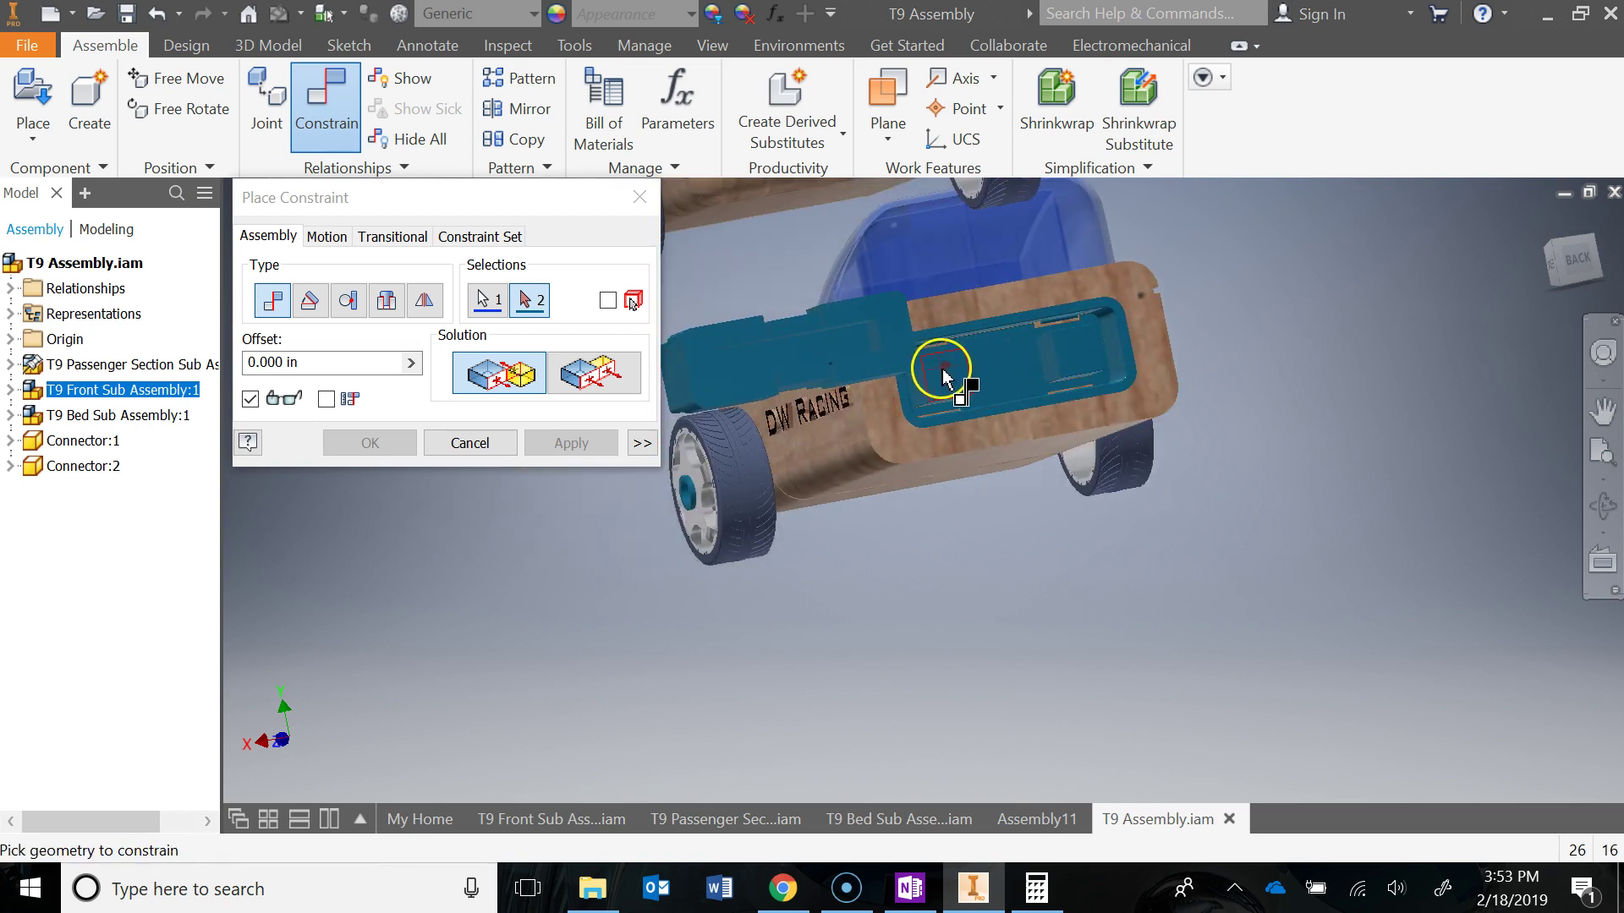
middle_click_drag(1008, 392, 931, 422, "shift")
scroll(930, 423, "up", 5)
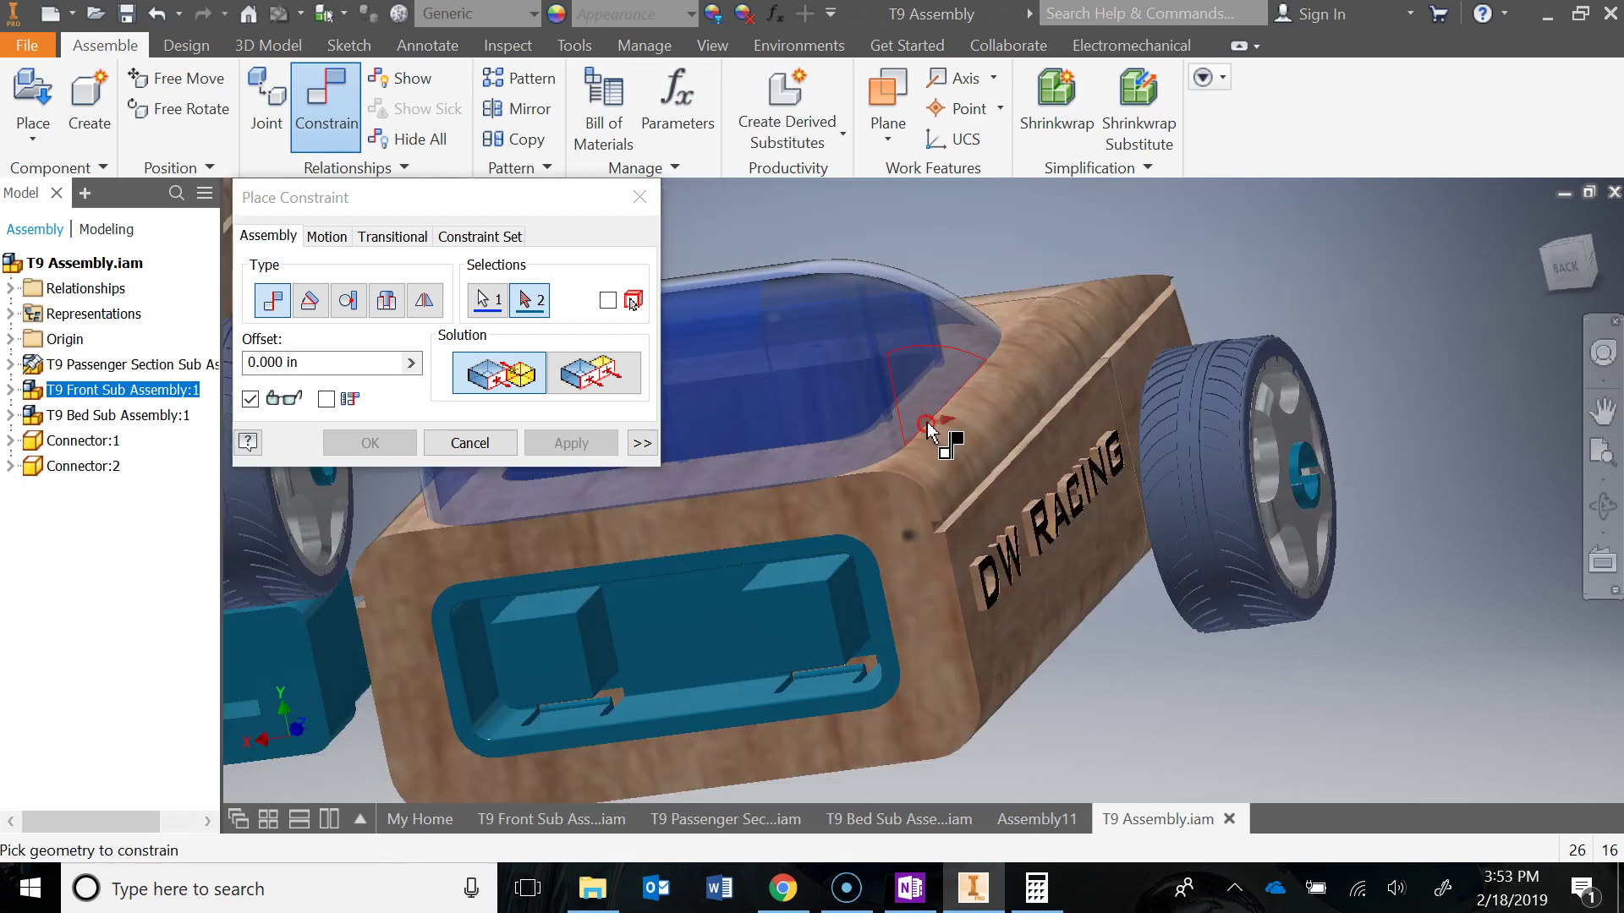
left_click(554, 649)
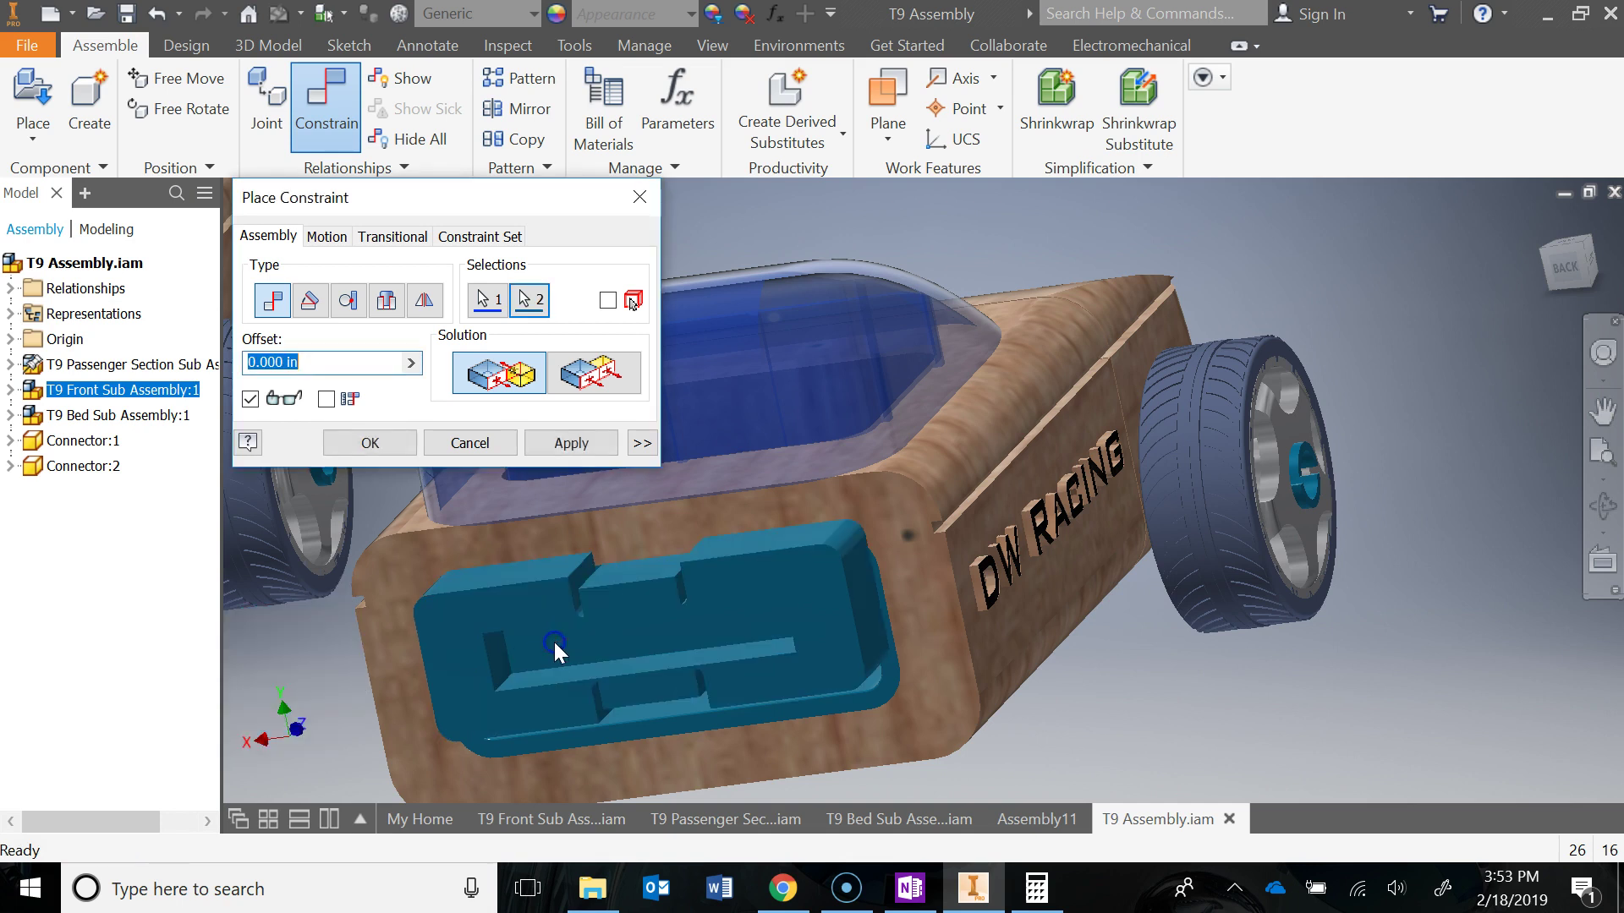
left_click(572, 443)
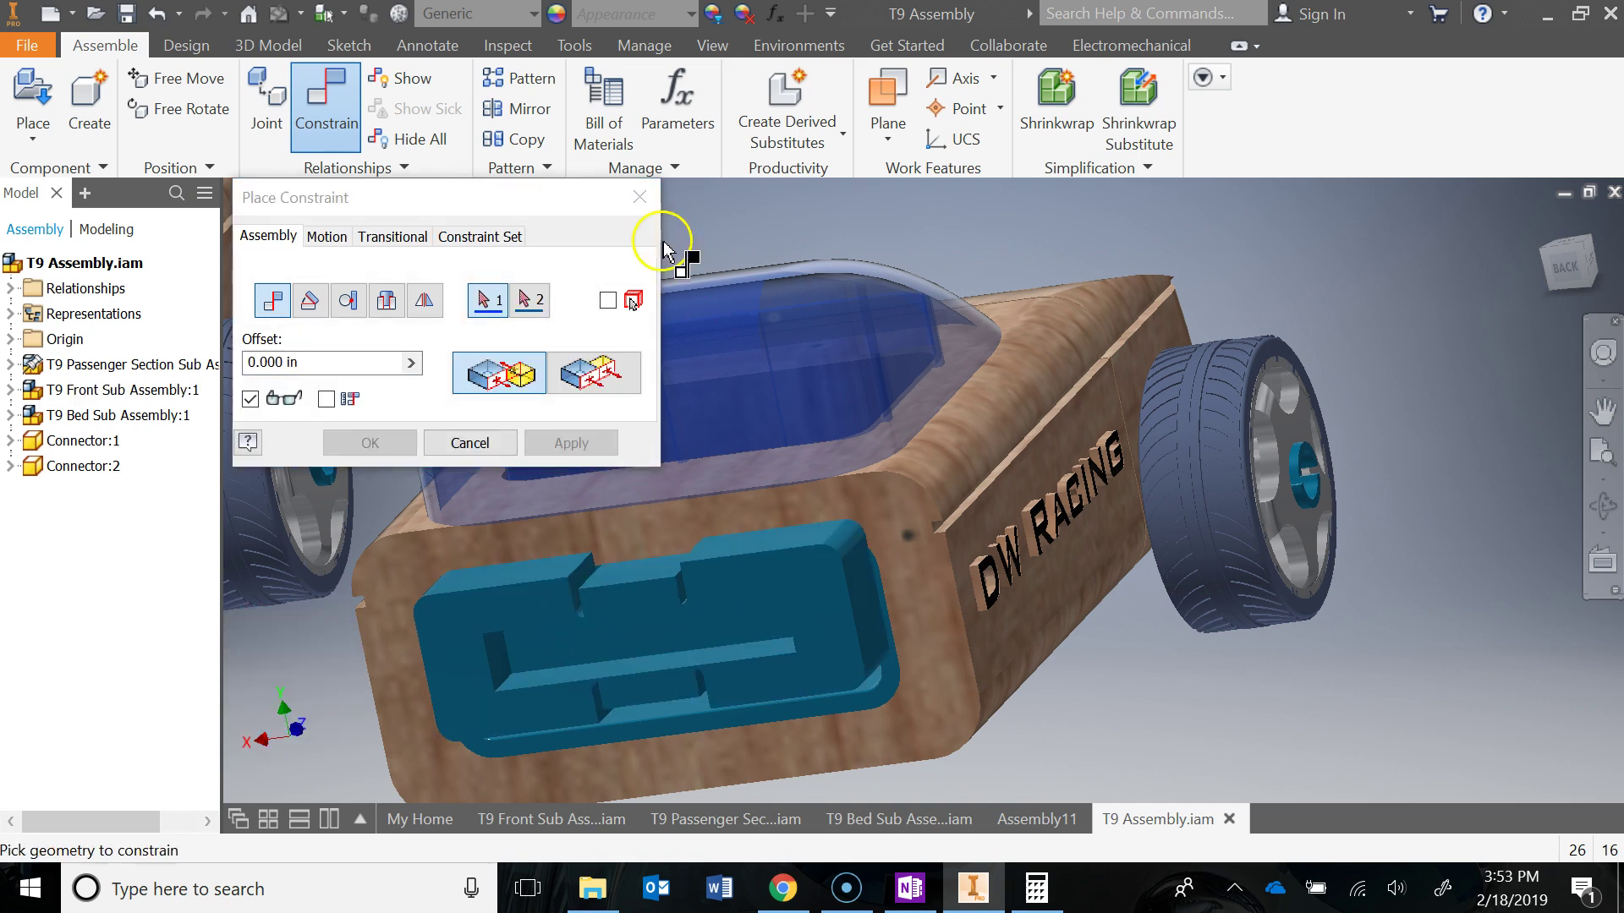
left_click(639, 197)
- Pull the rear connector out of the pocket and mate its recess side wall to the matching side of the passenger section's rear pocket block
left_click_drag(744, 645, 1377, 407)
scroll(1178, 595, "down", 3)
middle_click_drag(1178, 594, 1526, 565, "shift")
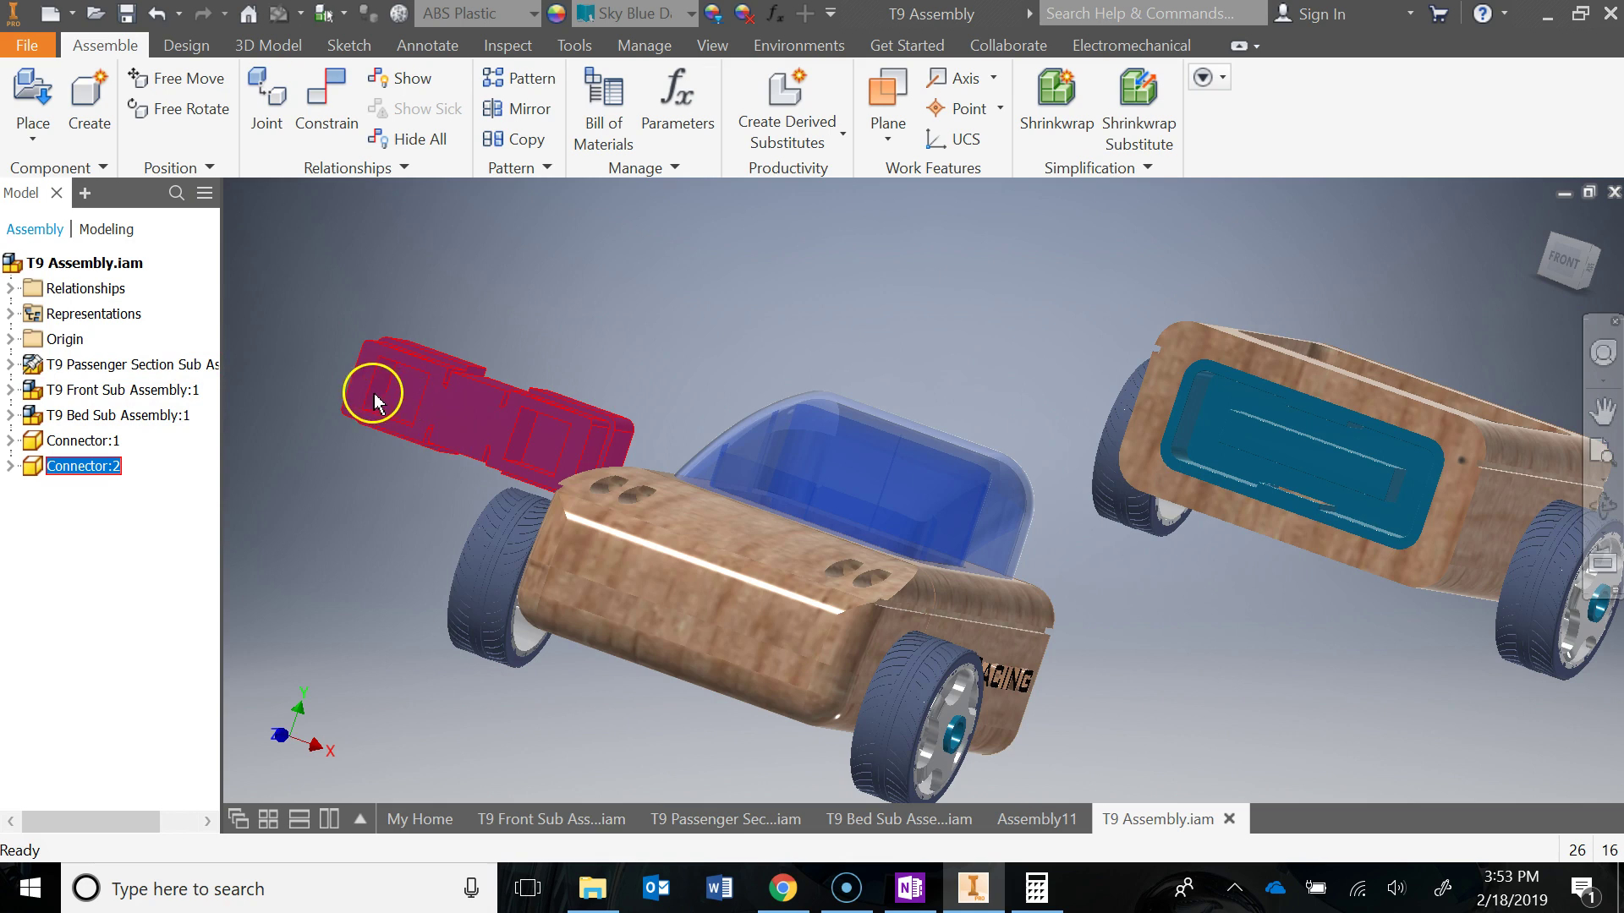
left_click(328, 100)
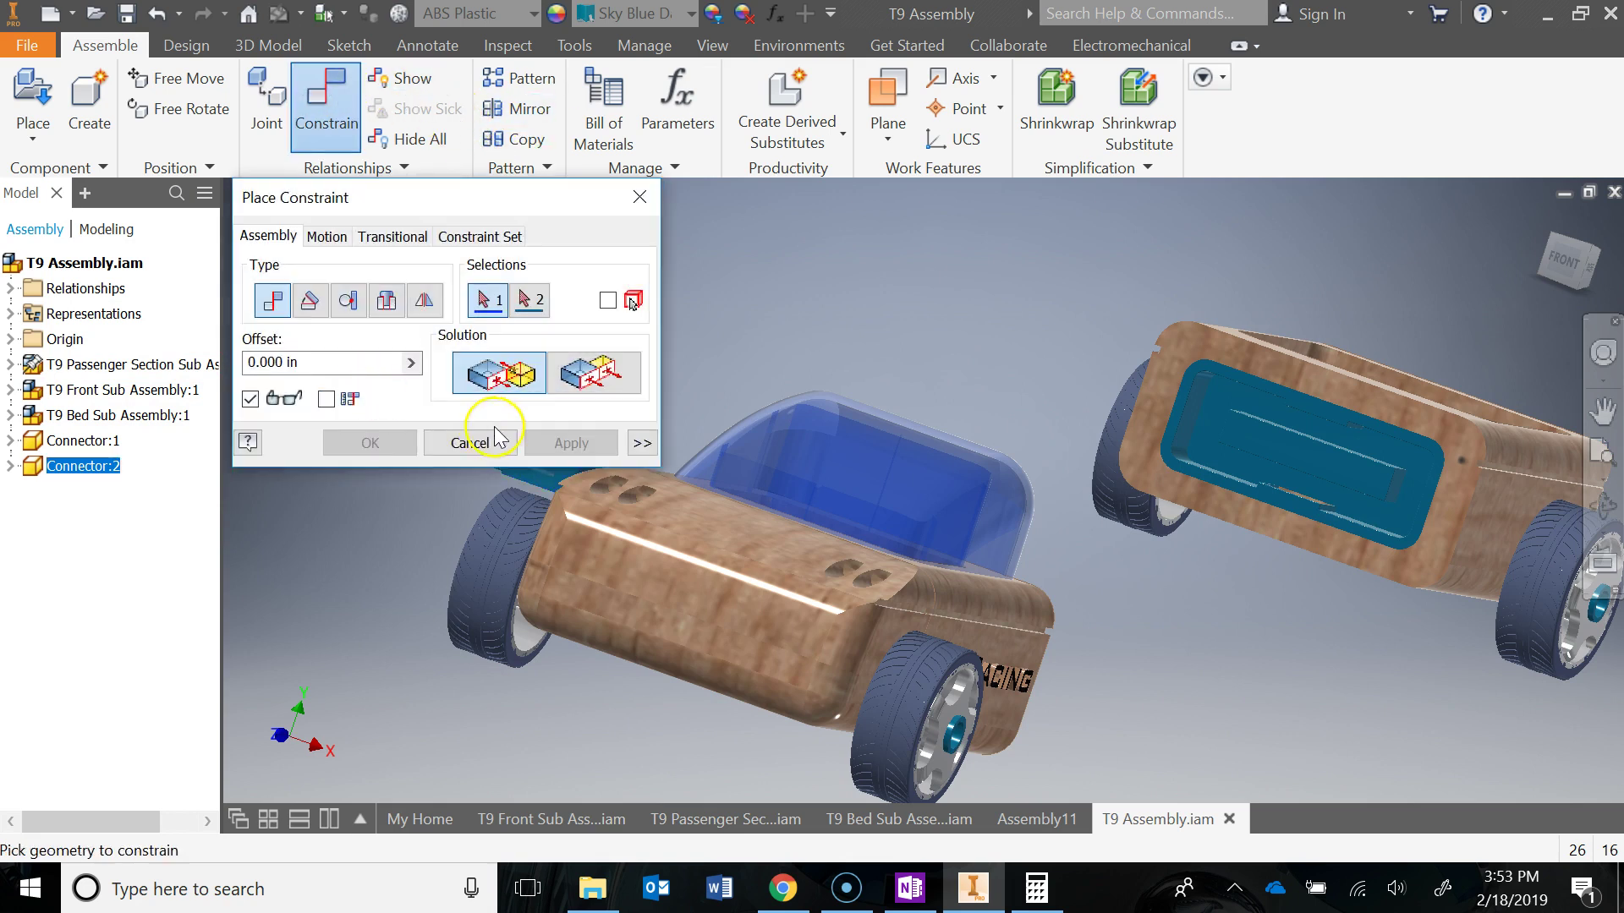
middle_click_drag(495, 437, 736, 471)
scroll(797, 491, "up", 5)
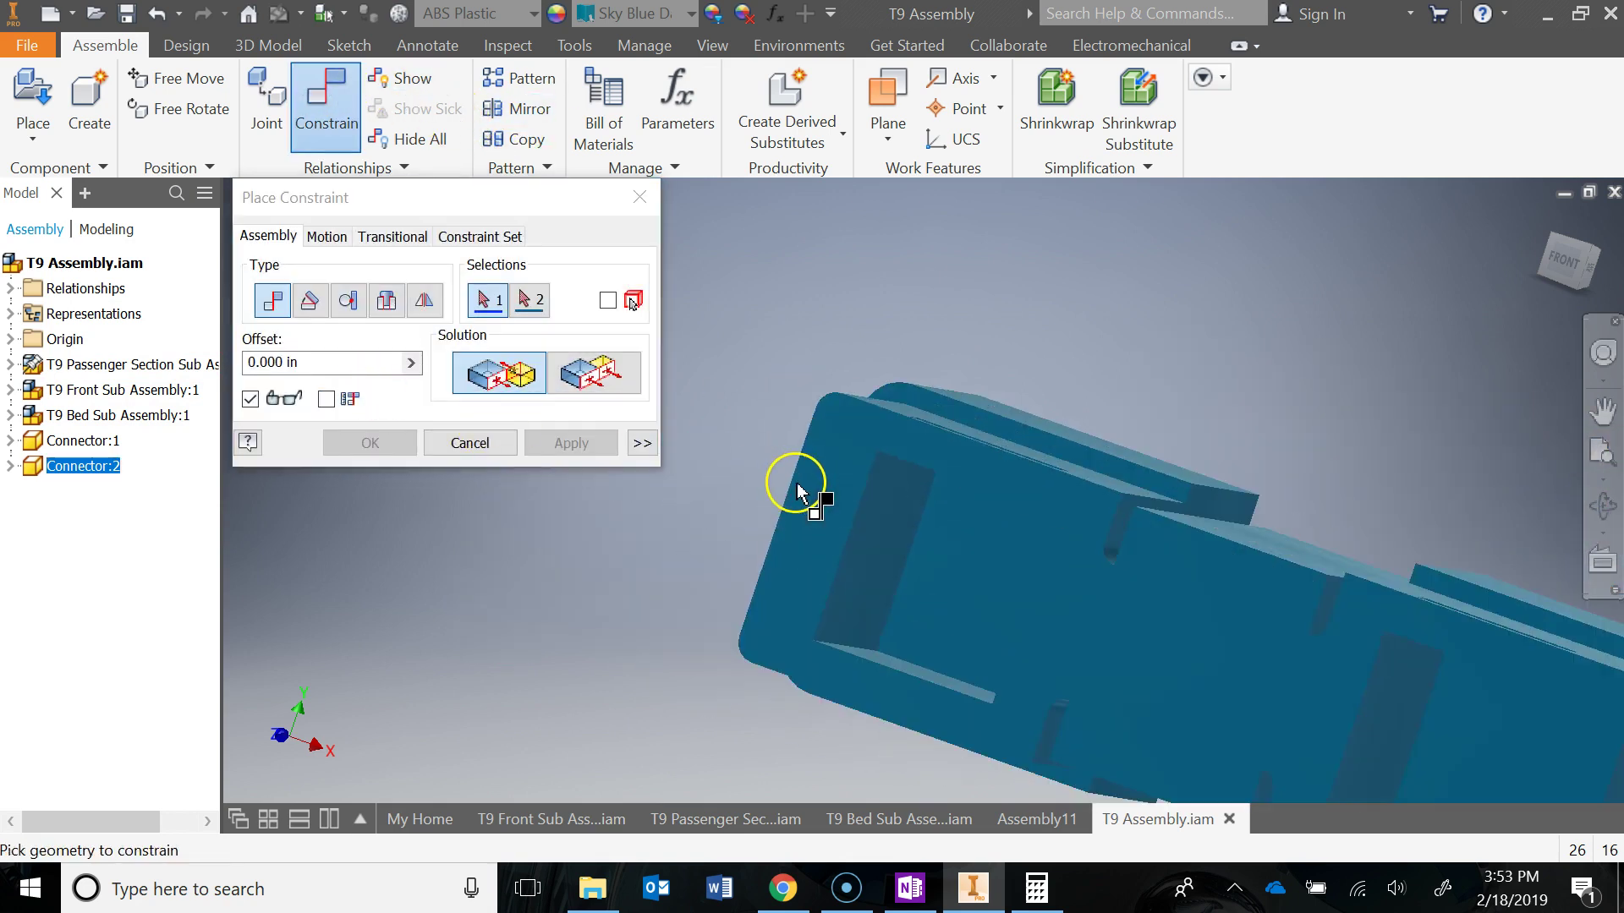
left_click(880, 527)
scroll(880, 527, "down", 5)
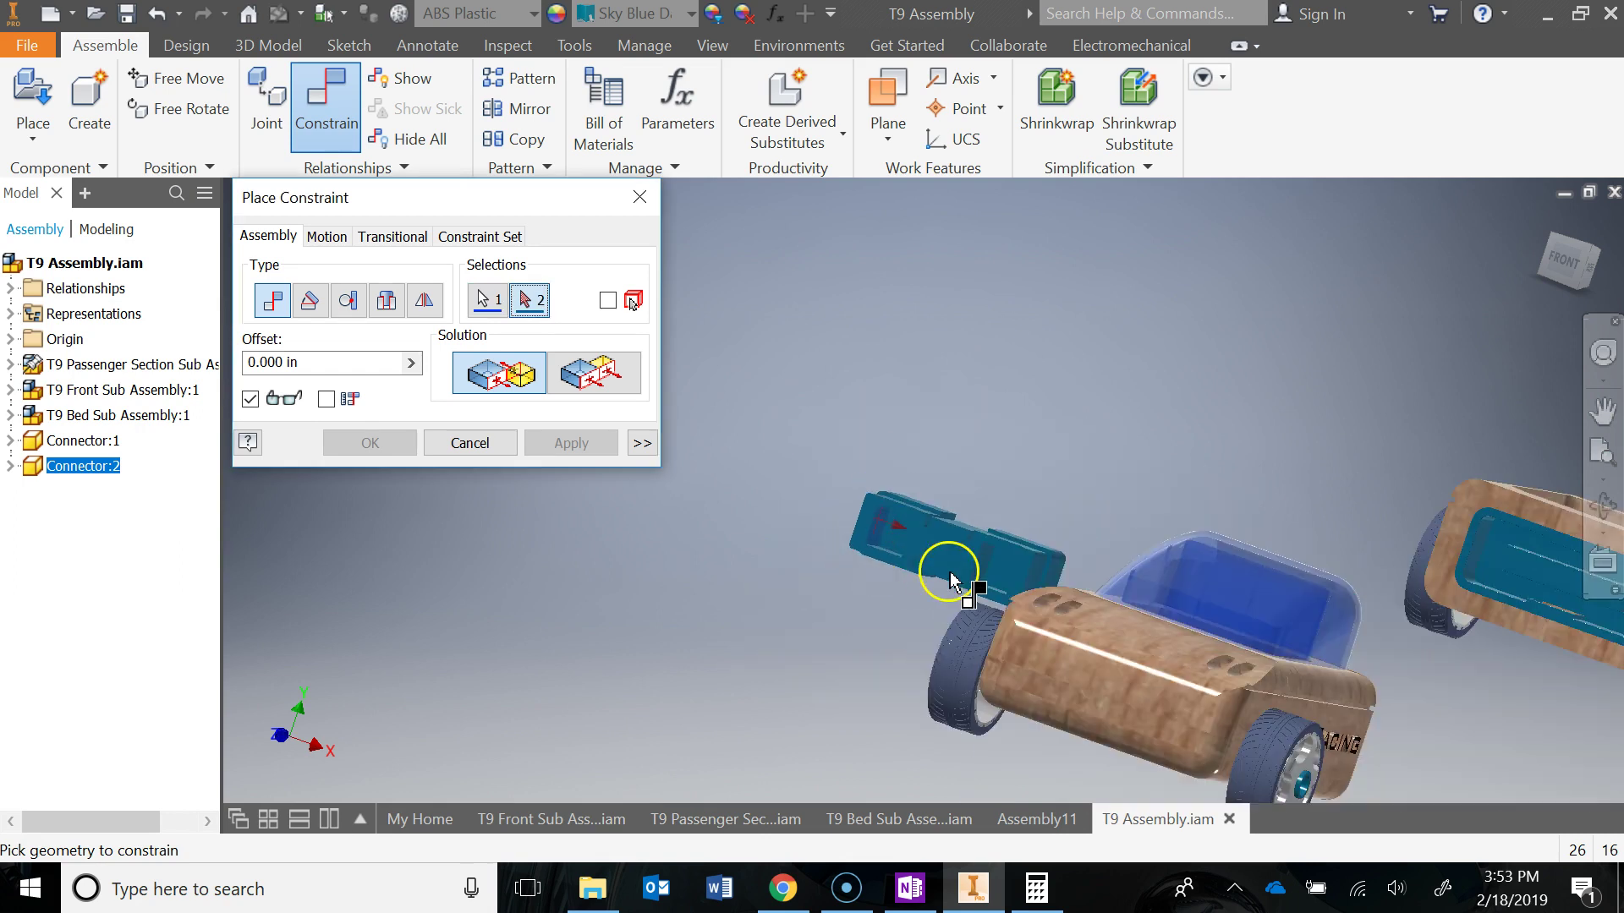
middle_click_drag(1056, 599, 602, 576, "shift")
scroll(732, 605, "up", 5)
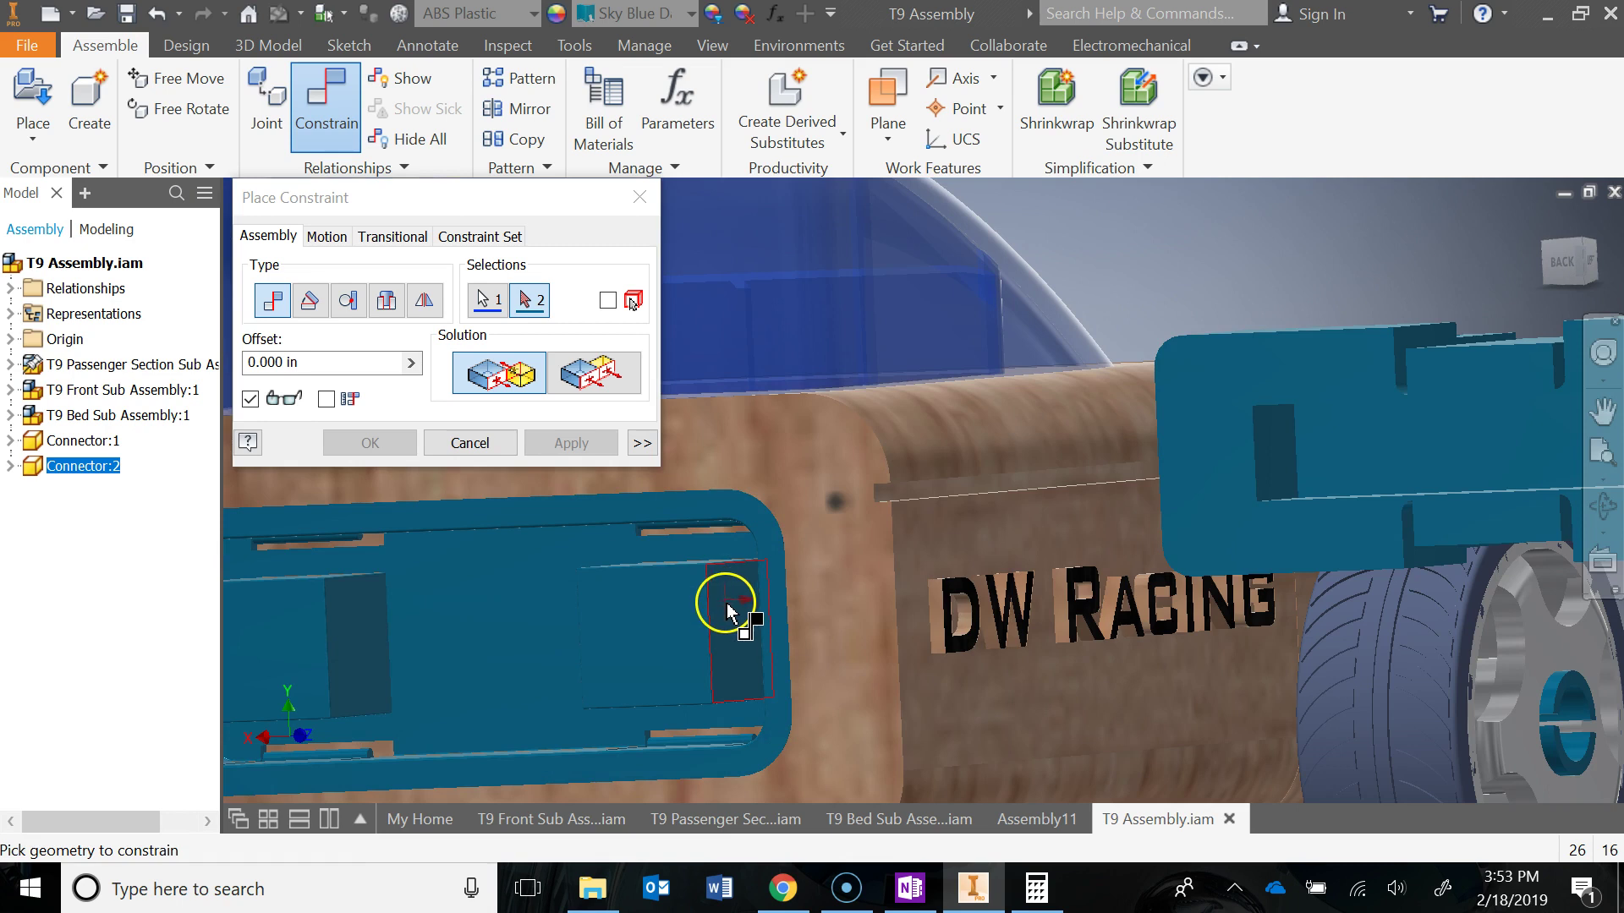
left_click(725, 626)
left_click(596, 443)
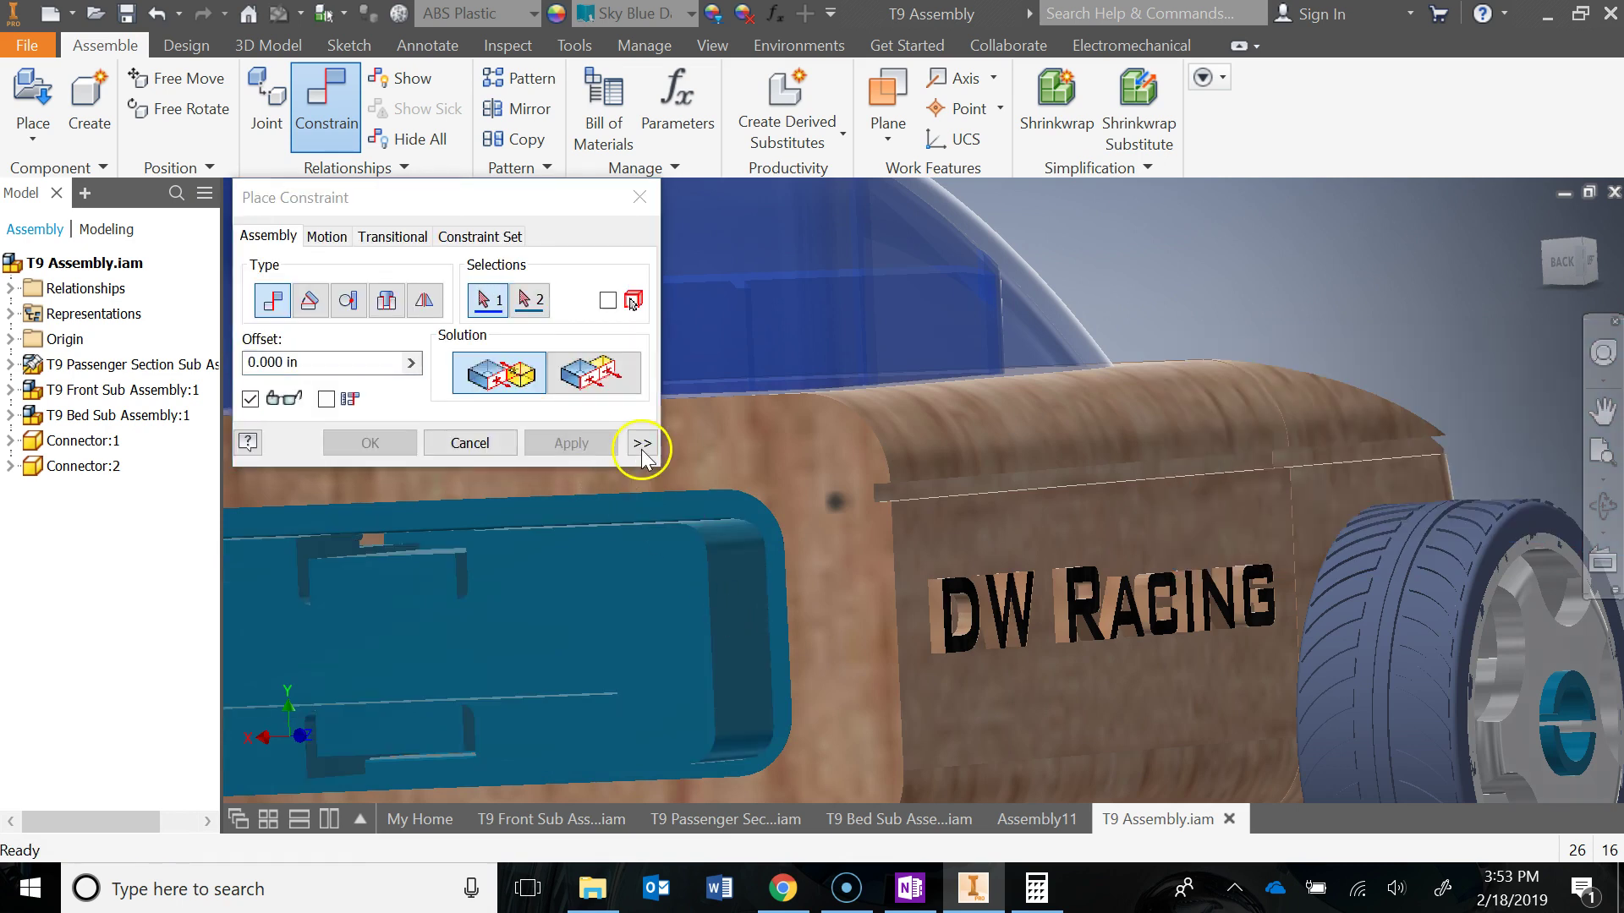
left_click(640, 203)
- Pull the rear connector out of the passenger section's rear pocket so that its recessed side is accessible
scroll(750, 482, "down", 5)
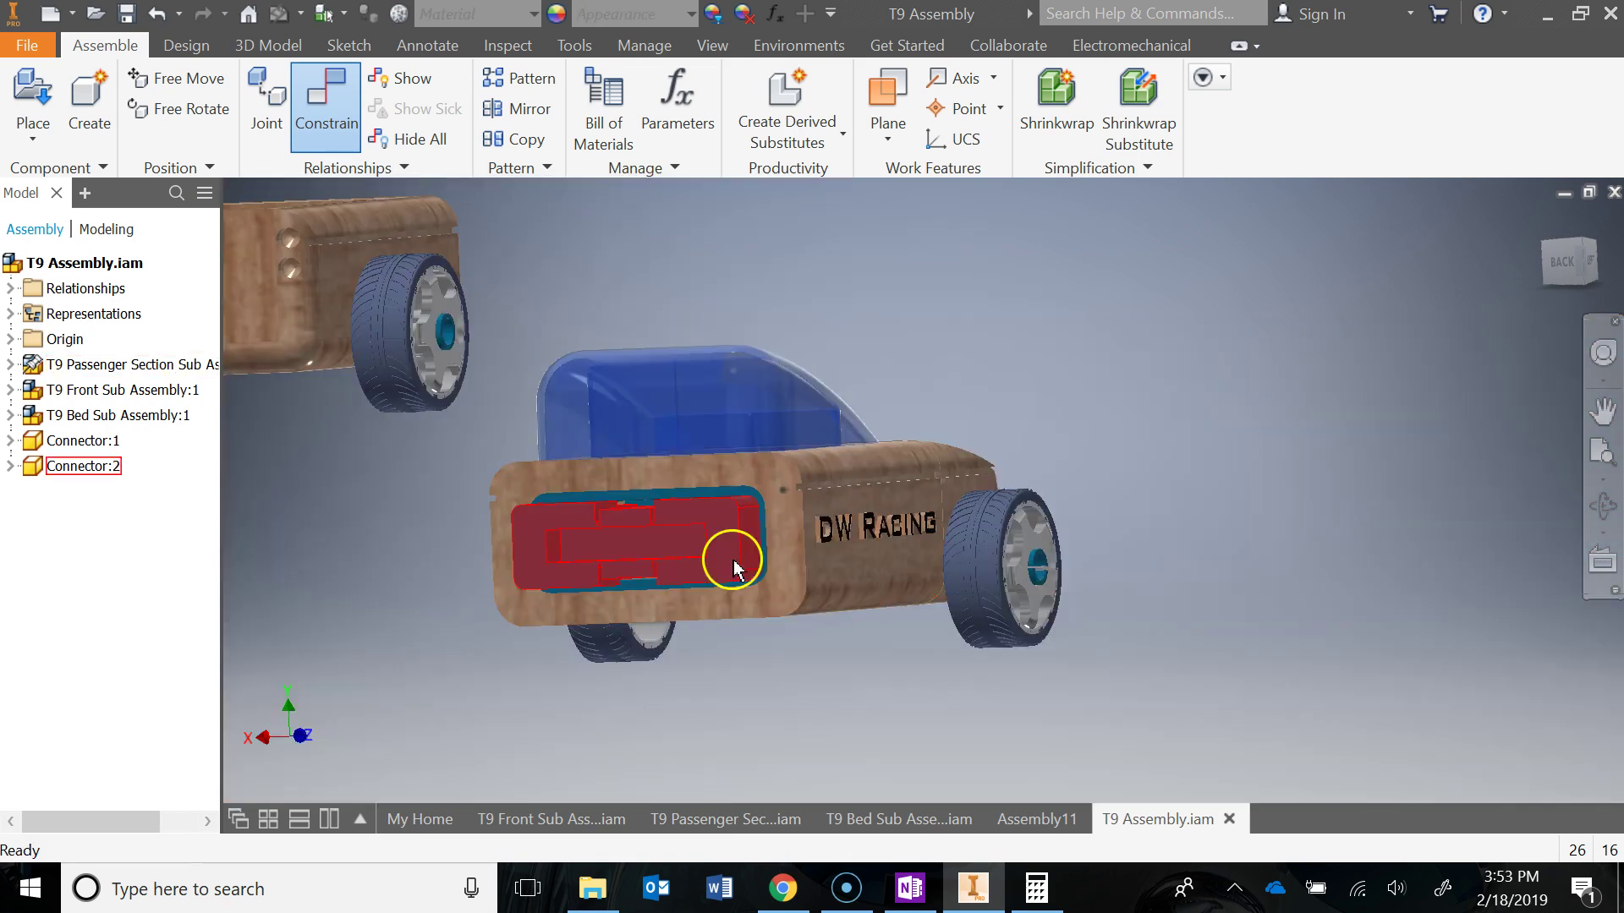
left_click_drag(728, 561, 824, 244)
middle_click_drag(735, 372, 1161, 372, "shift")
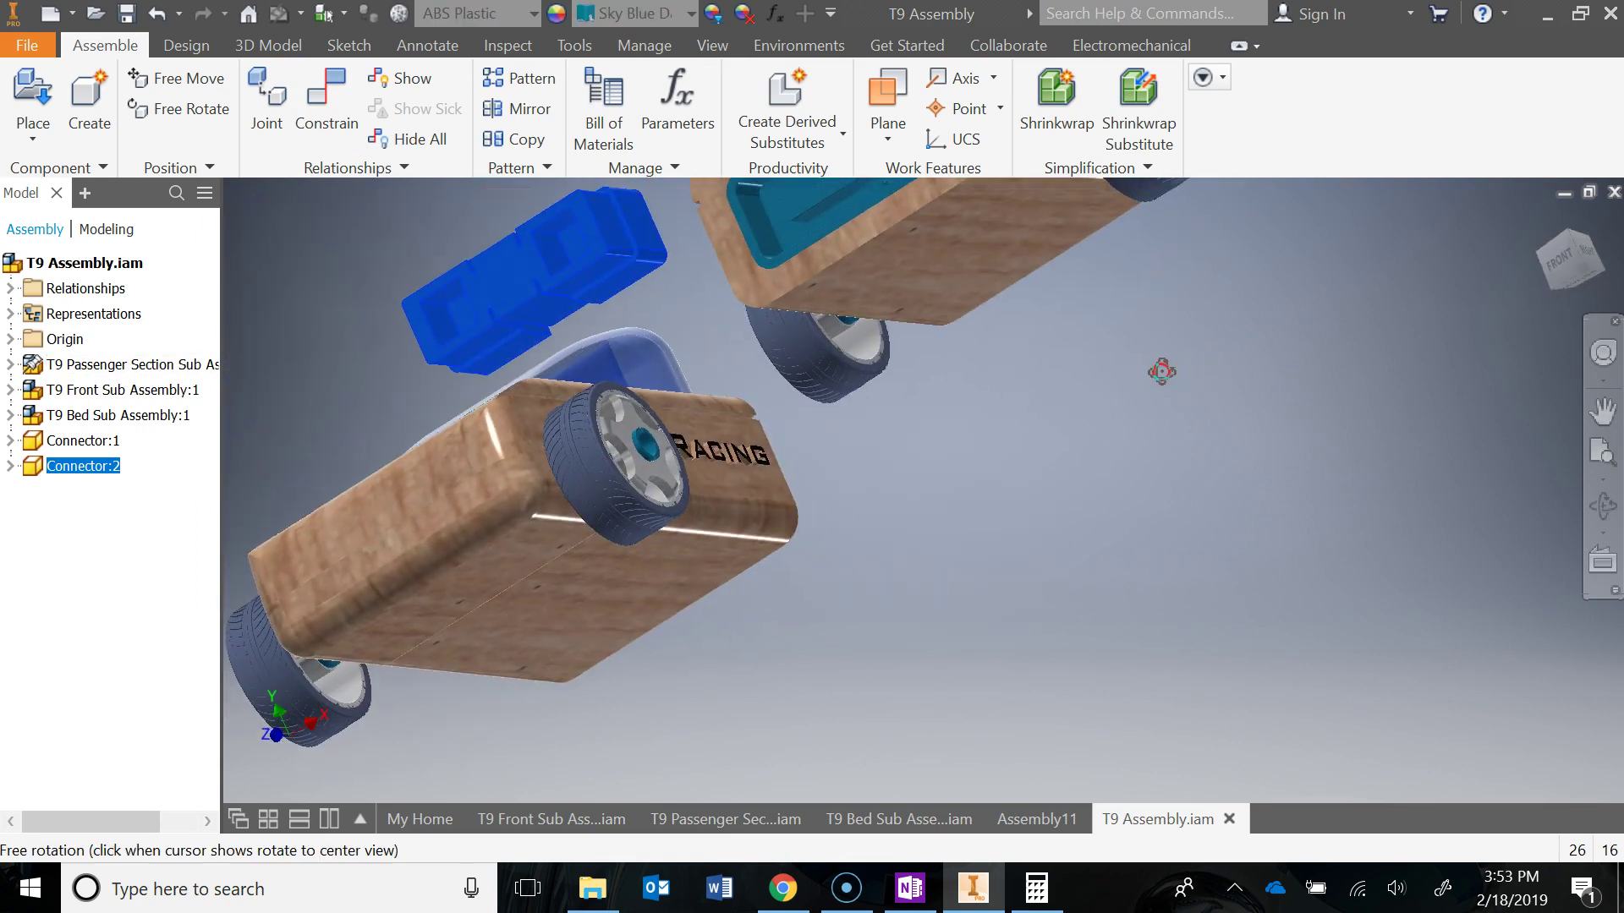
- Mate the upper wall of the rear connector's recess to the top face of the block in the passenger section's rear pocket, offset 0.000 in
left_click(326, 100)
scroll(710, 292, "down", 2)
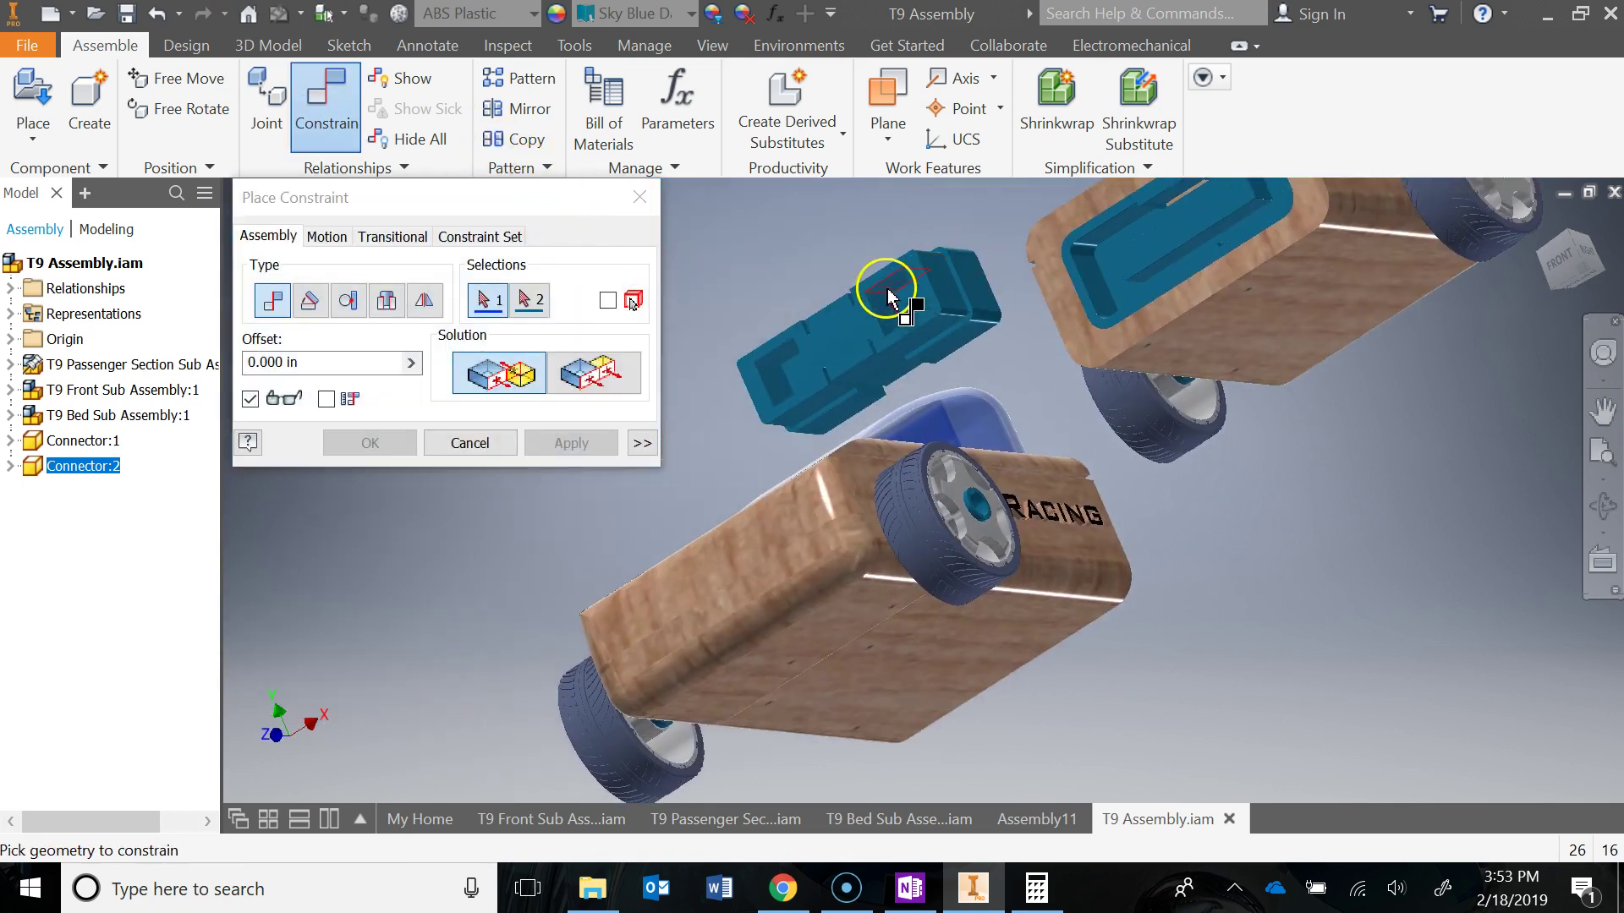
scroll(914, 287, "up", 4)
left_click(919, 283)
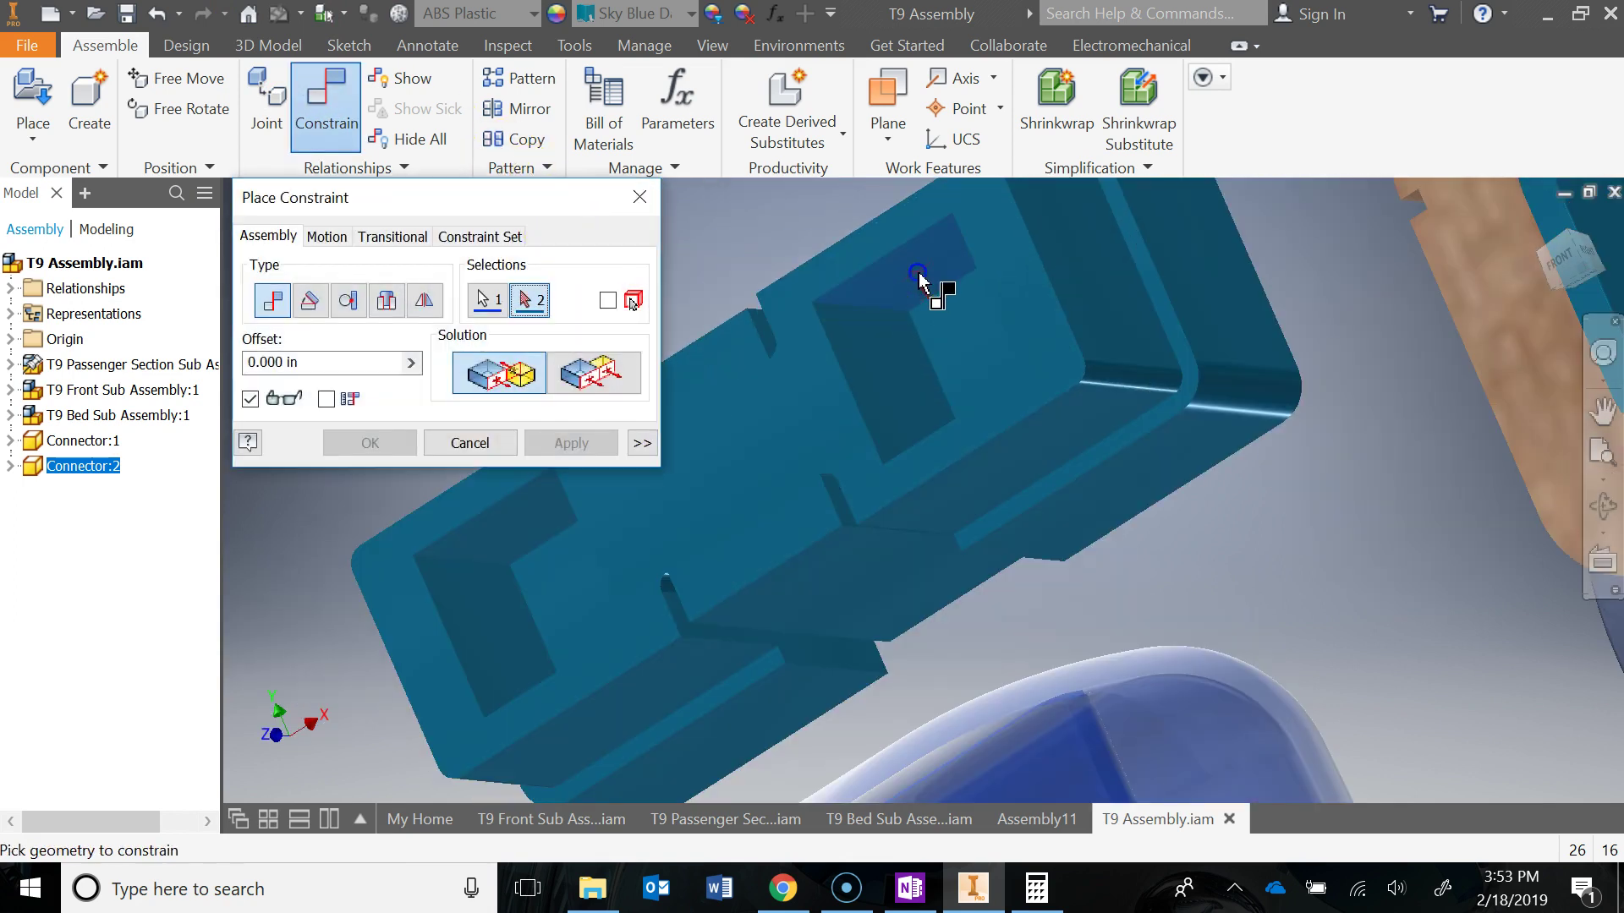
scroll(931, 282, "down", 3)
middle_click_drag(934, 316, 795, 689, "shift")
scroll(794, 689, "up", 2)
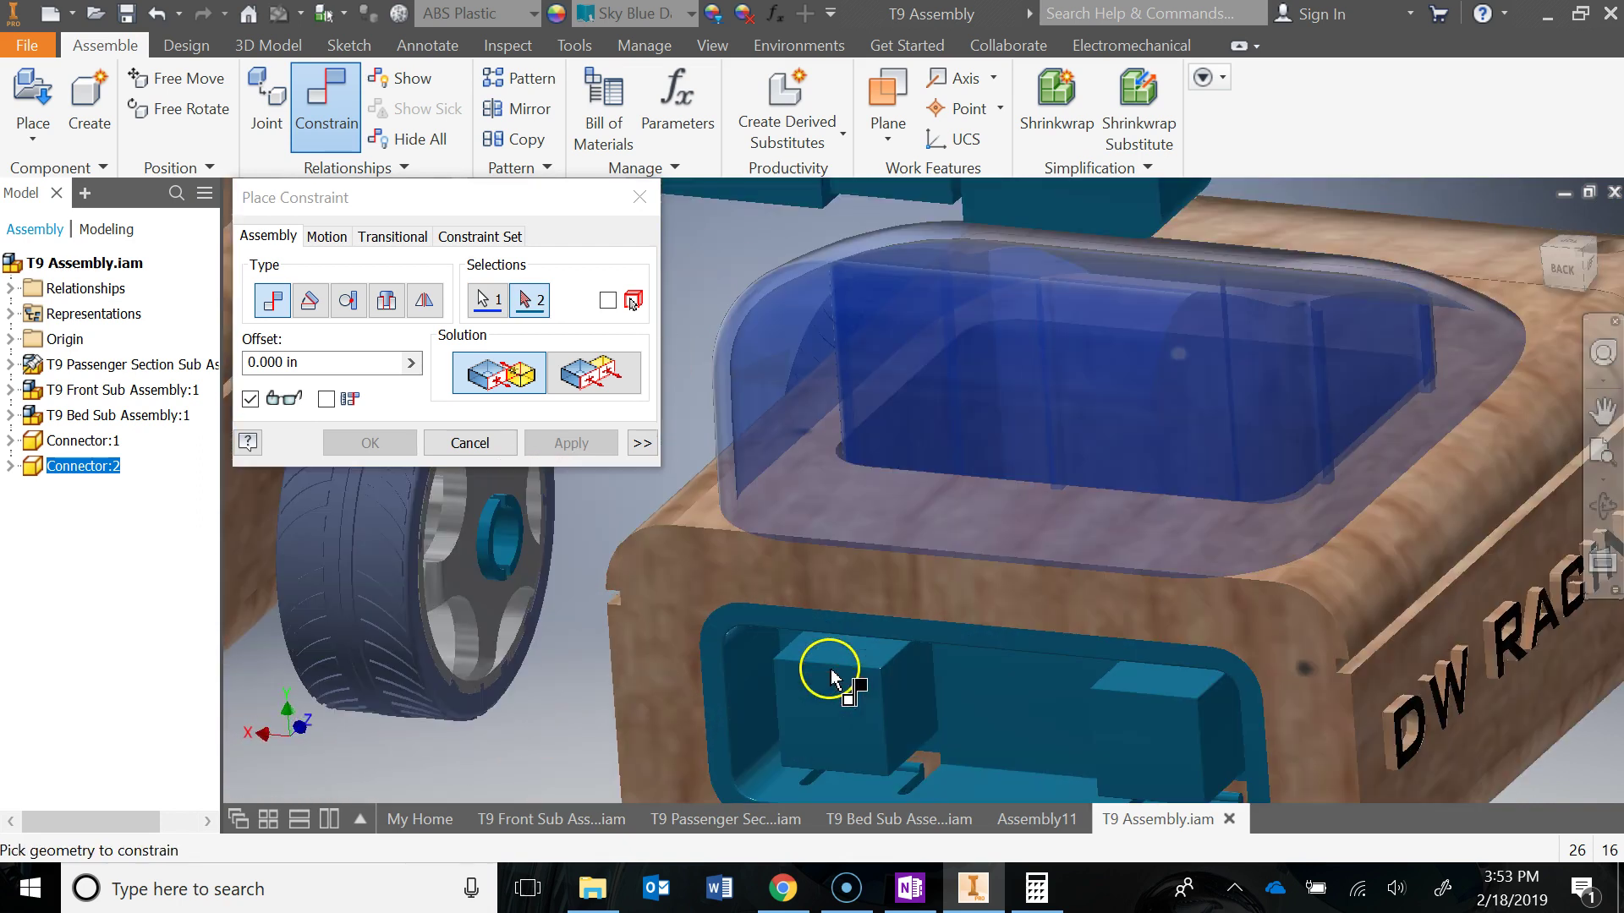
left_click(852, 656)
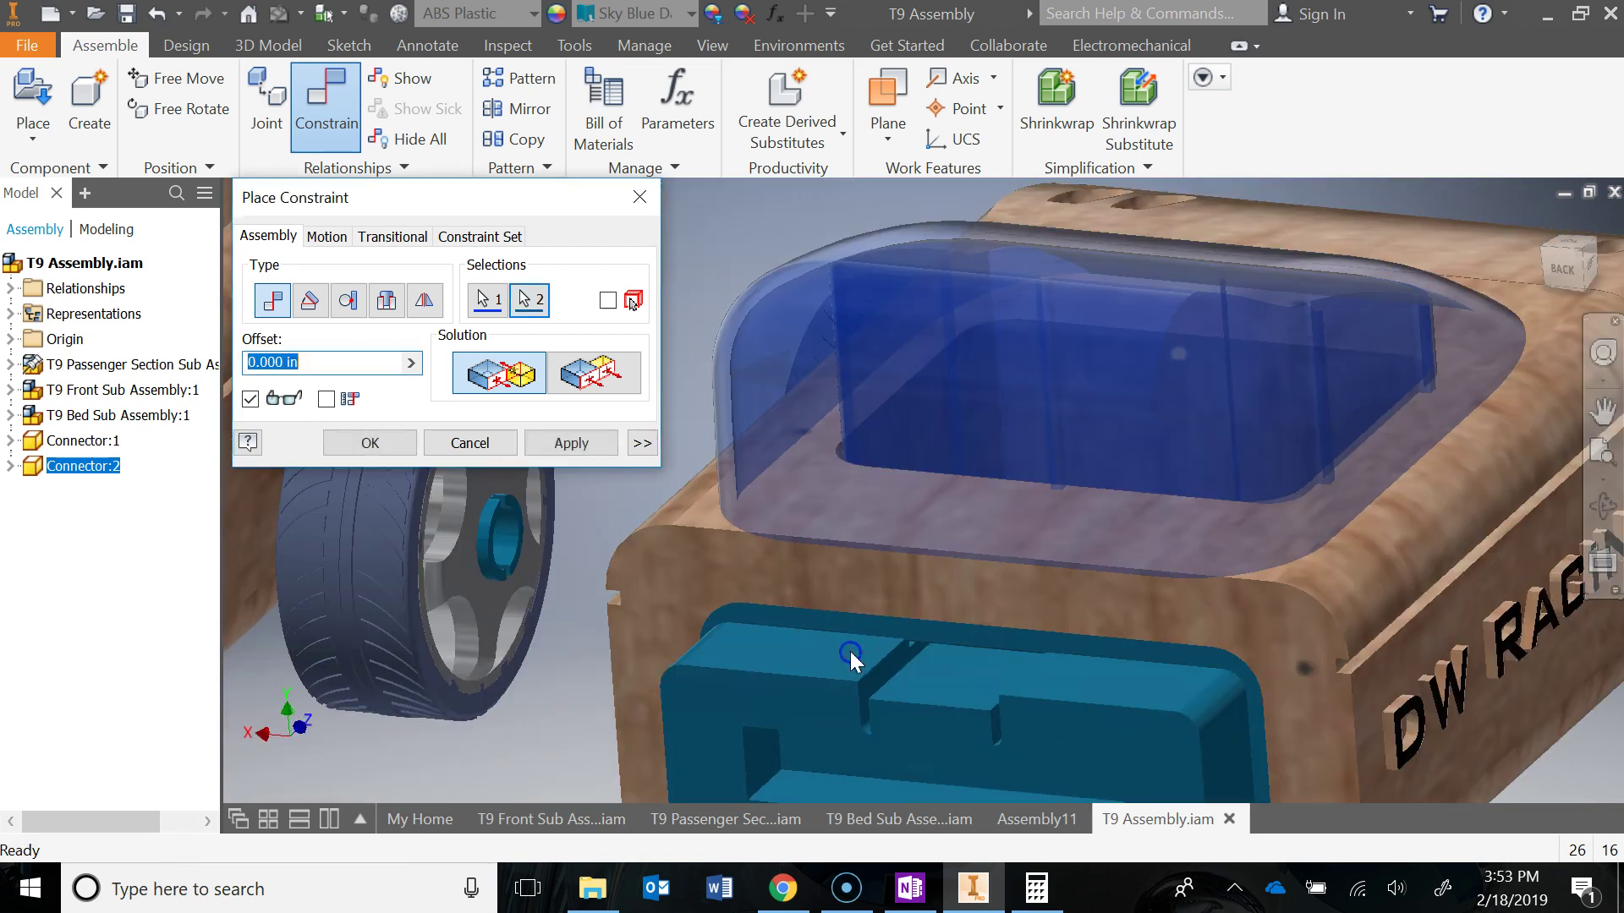
left_click(549, 444)
left_click(639, 197)
- Inspect the rear connector's fit in the passenger section and check whether it can still move
scroll(850, 605, "down", 5)
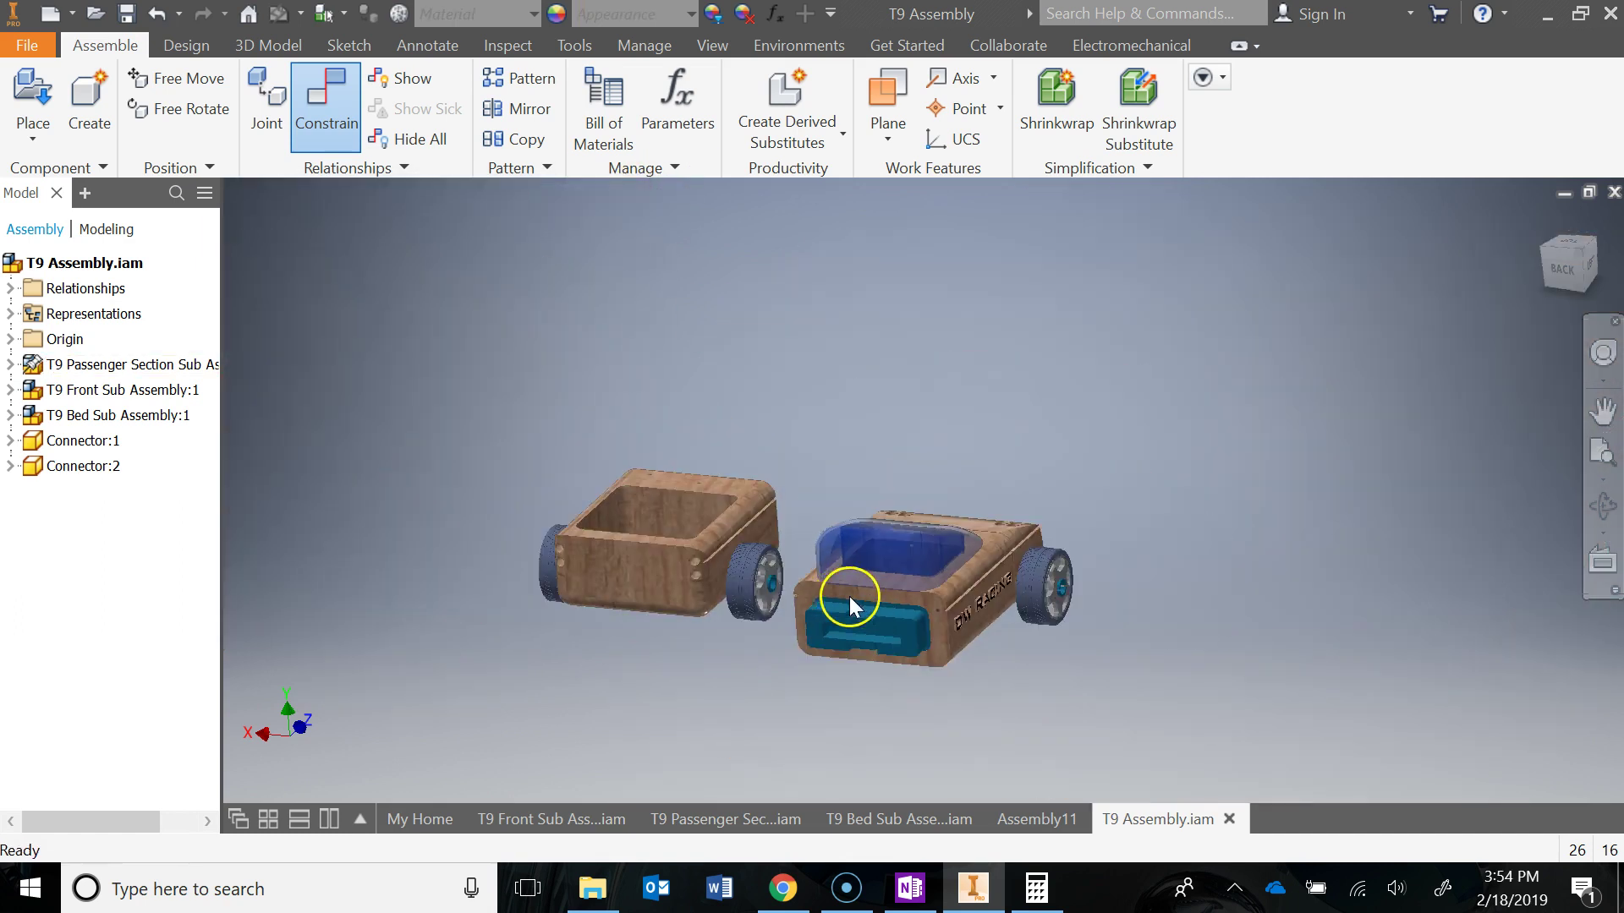
middle_click_drag(850, 604, 1049, 607, "shift")
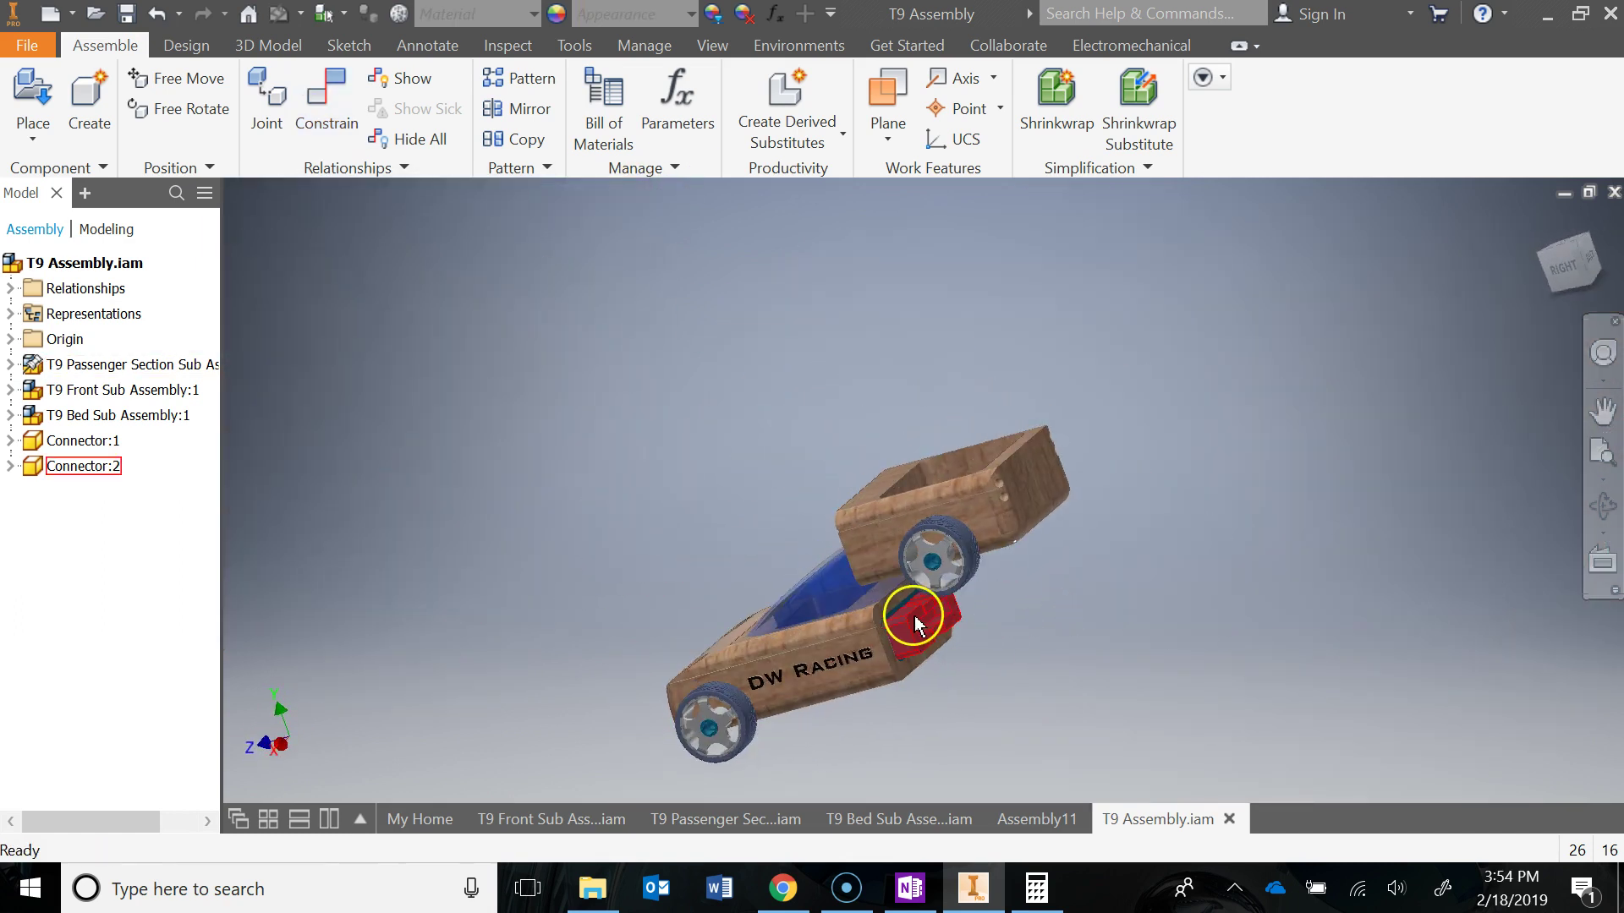
left_click_drag(915, 624, 945, 628)
middle_click_drag(978, 645, 1131, 594, "shift")
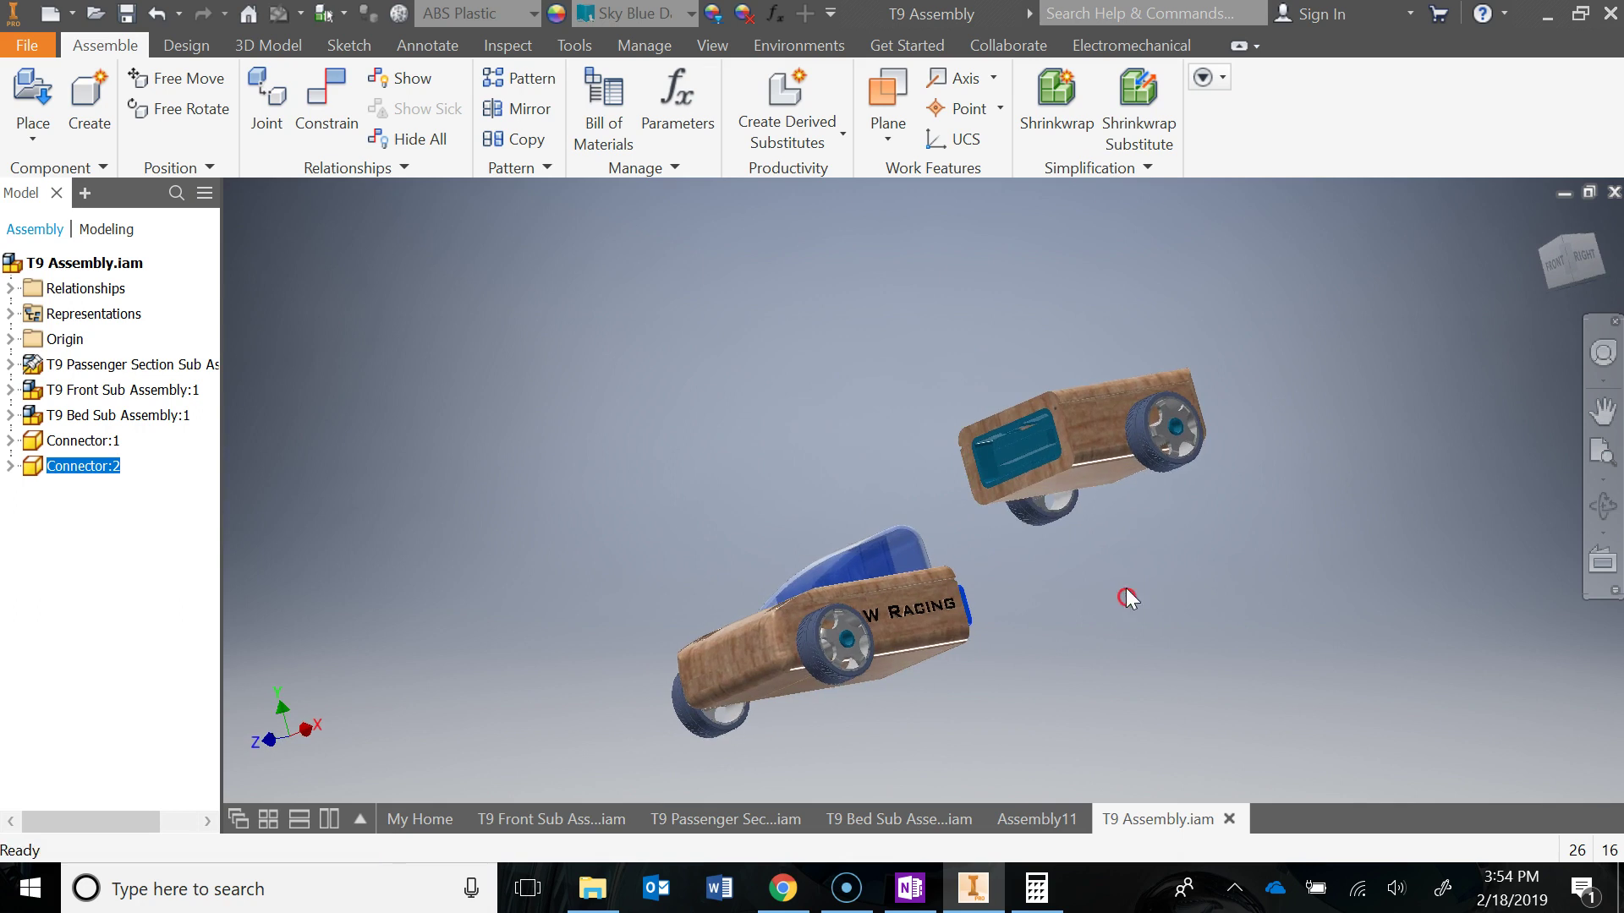
middle_click_drag(915, 625, 989, 609, "shift")
- Mate the front end face of the bed sub-assembly to the passenger section's rear end face with 0.000 in offset
left_click(330, 114)
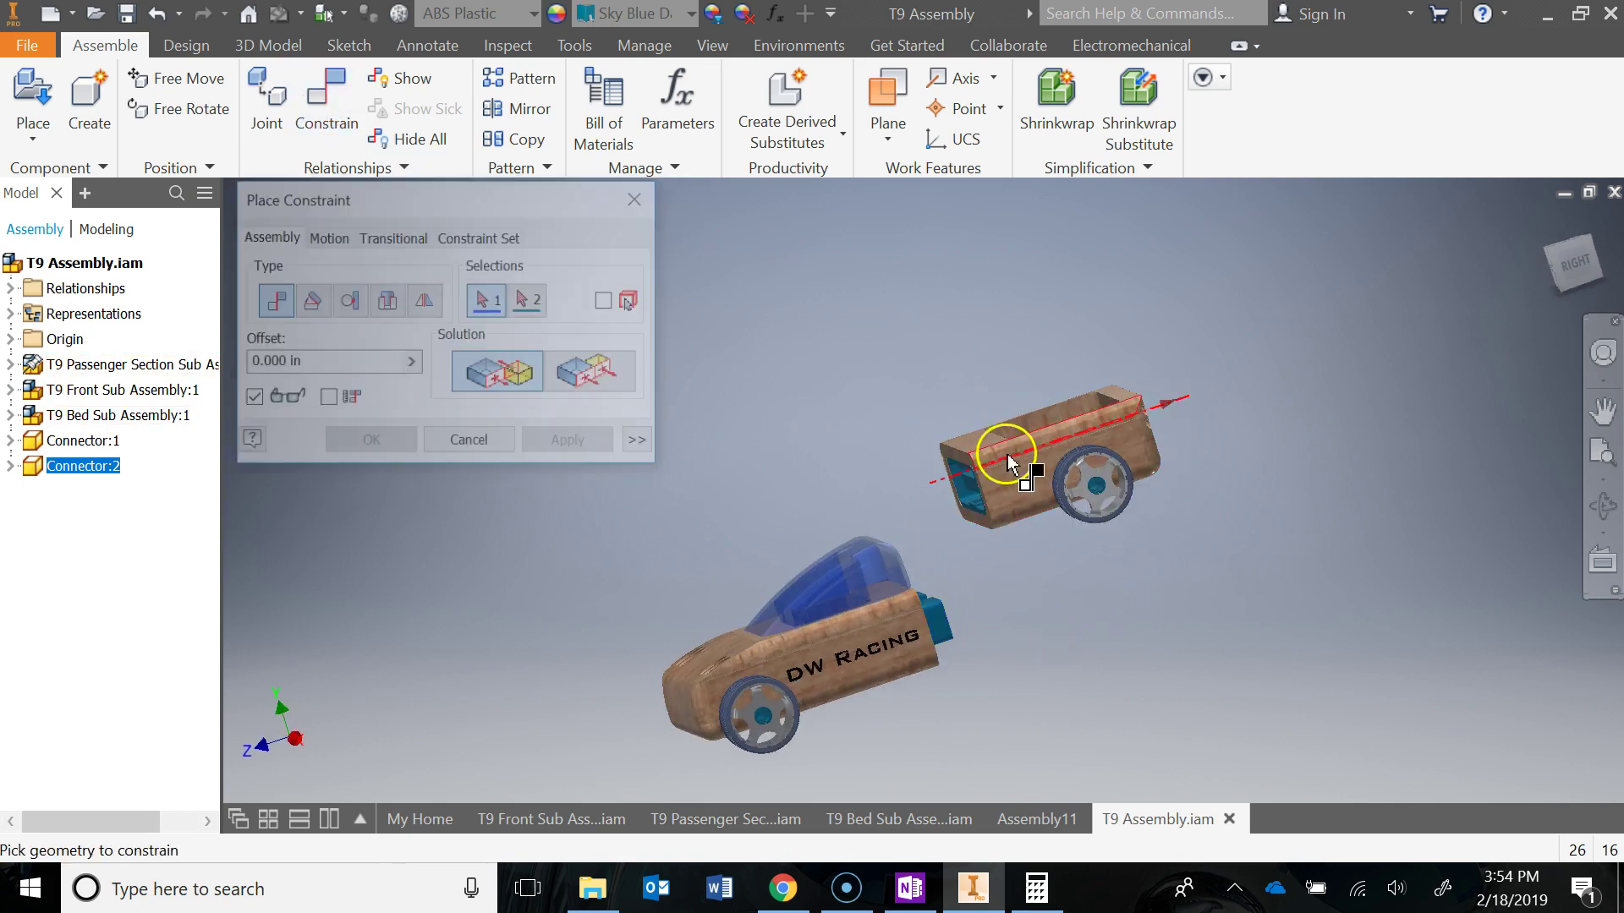
scroll(981, 461, "down", 5)
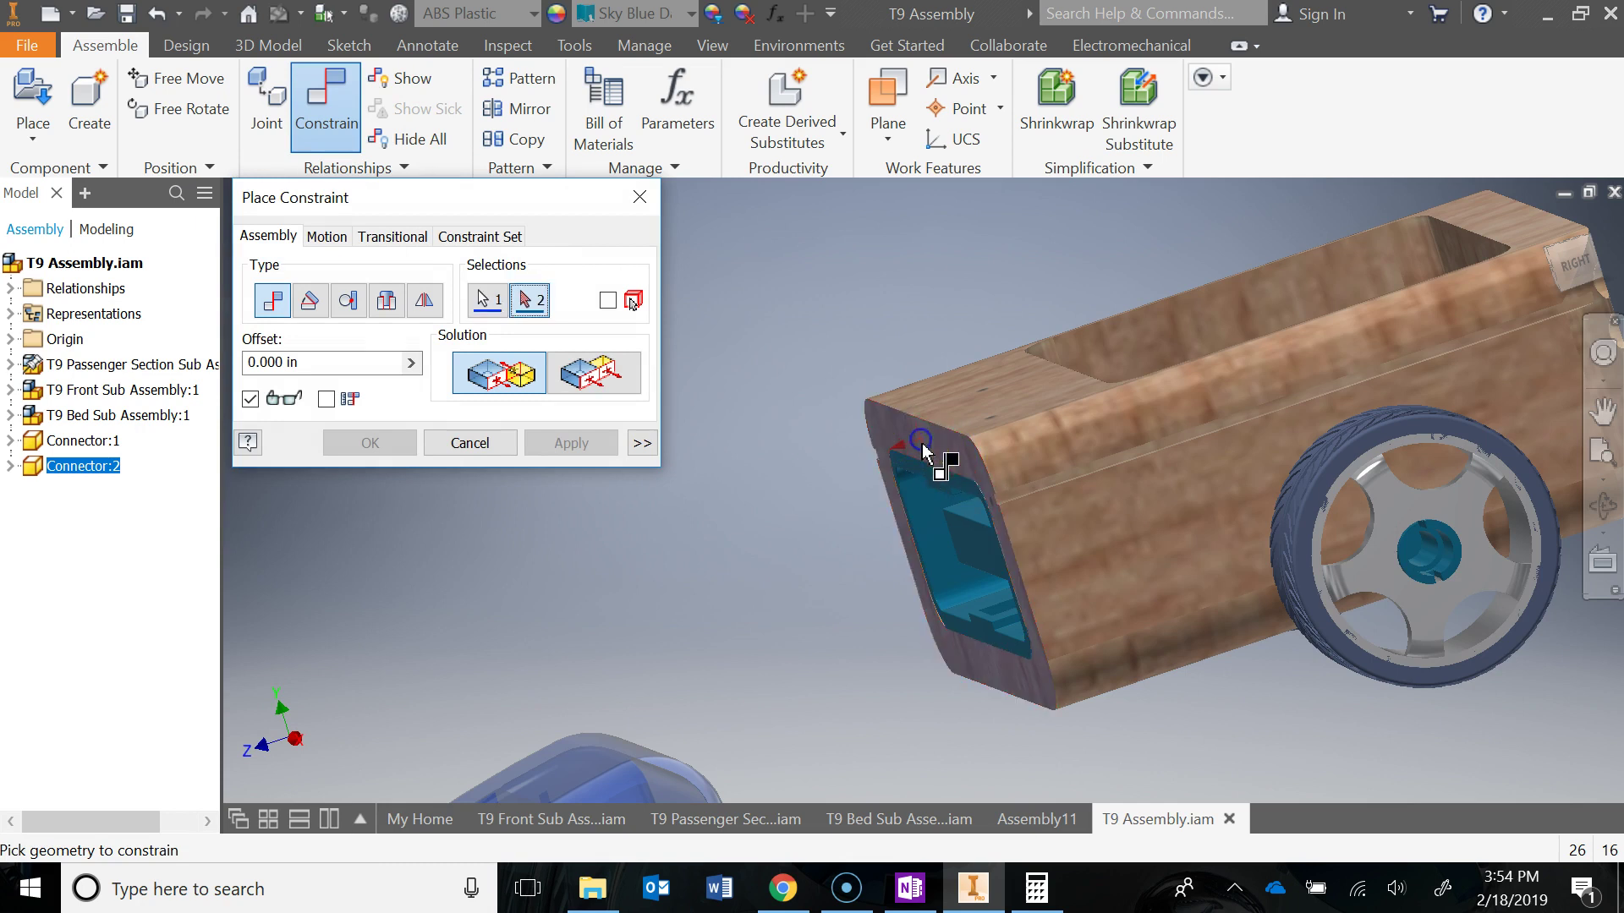
scroll(924, 448, "up", 5)
middle_click_drag(1015, 616, 880, 585, "shift")
left_click(717, 668)
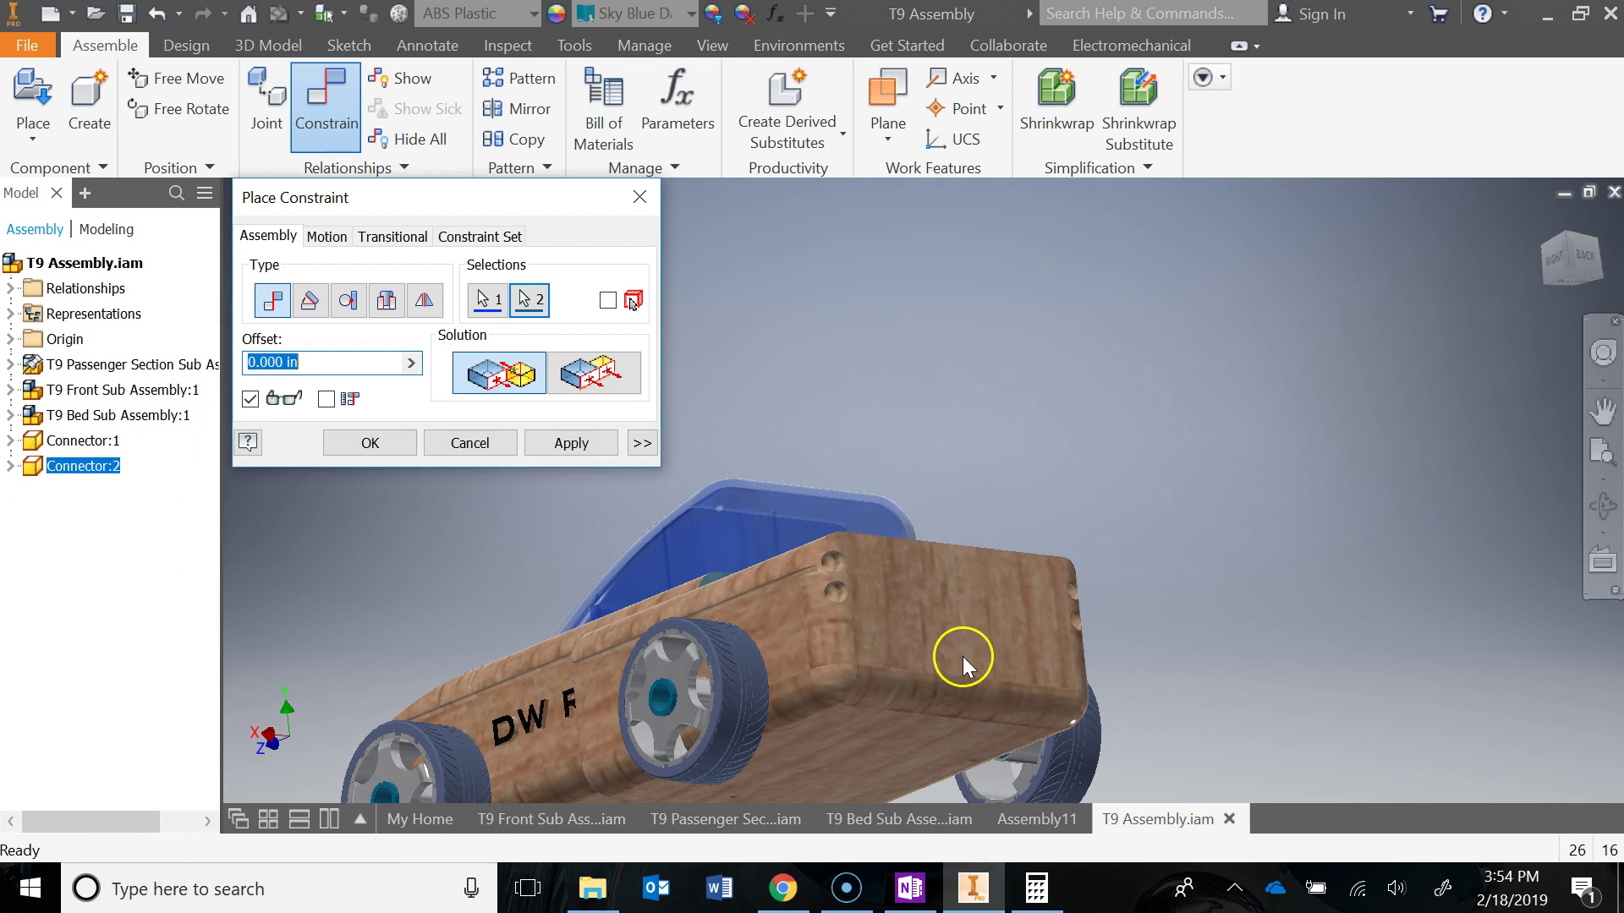
middle_click_drag(963, 656, 1421, 664, "shift")
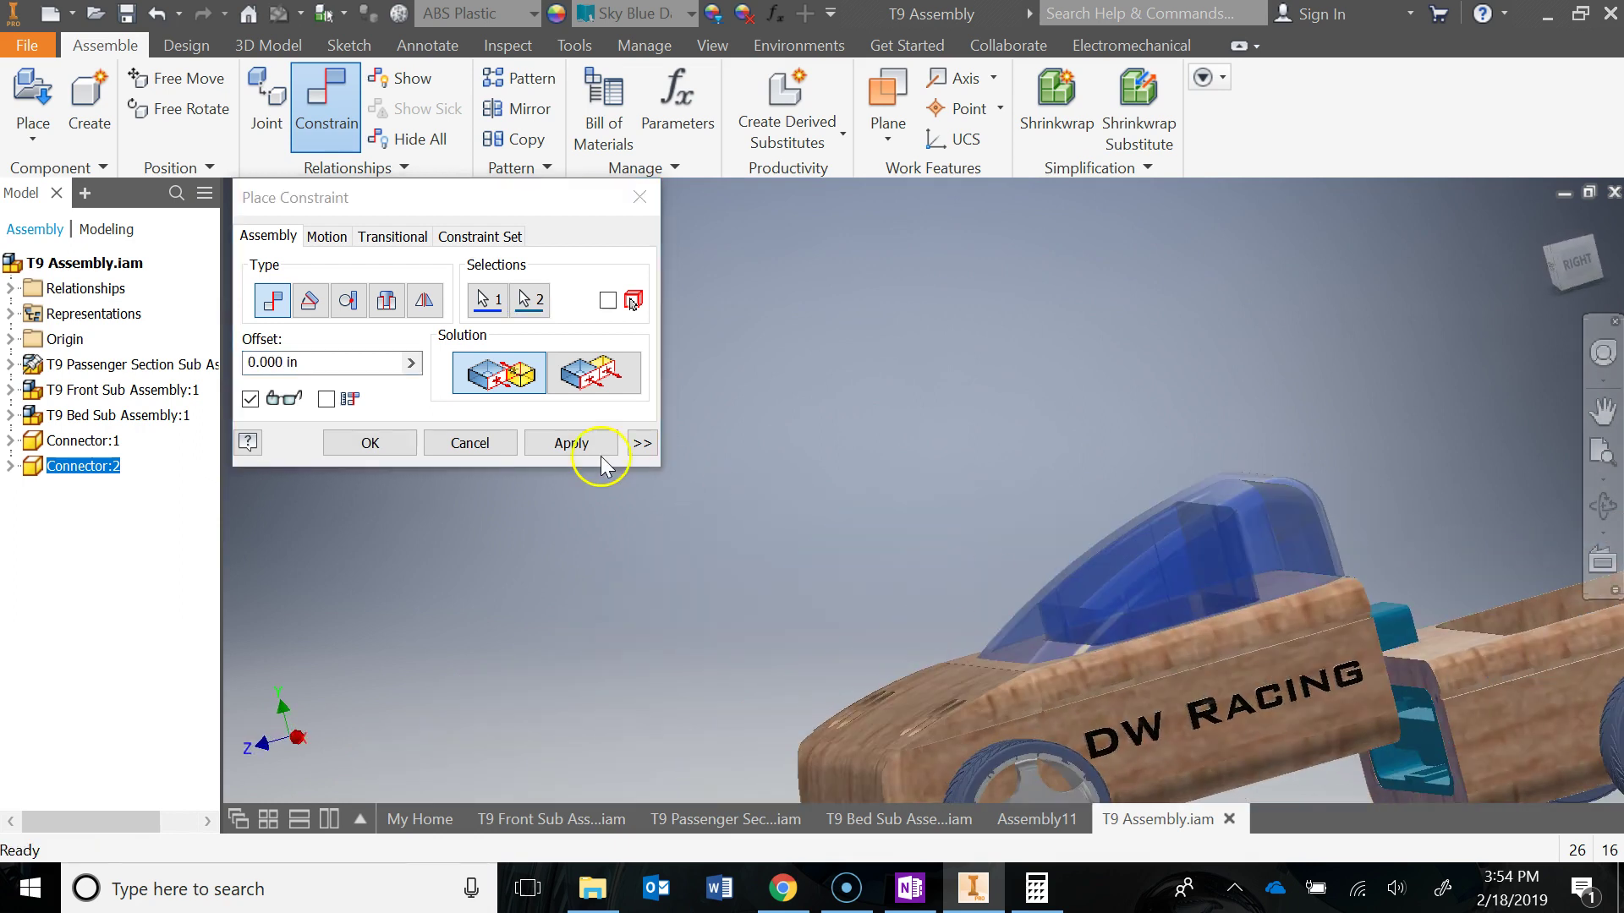
left_click(554, 443)
- Constrain the bed's top face flush with the passenger section's top face at 0.000 in offset and check whether the bed can still move
middle_click_drag(875, 421, 1274, 602)
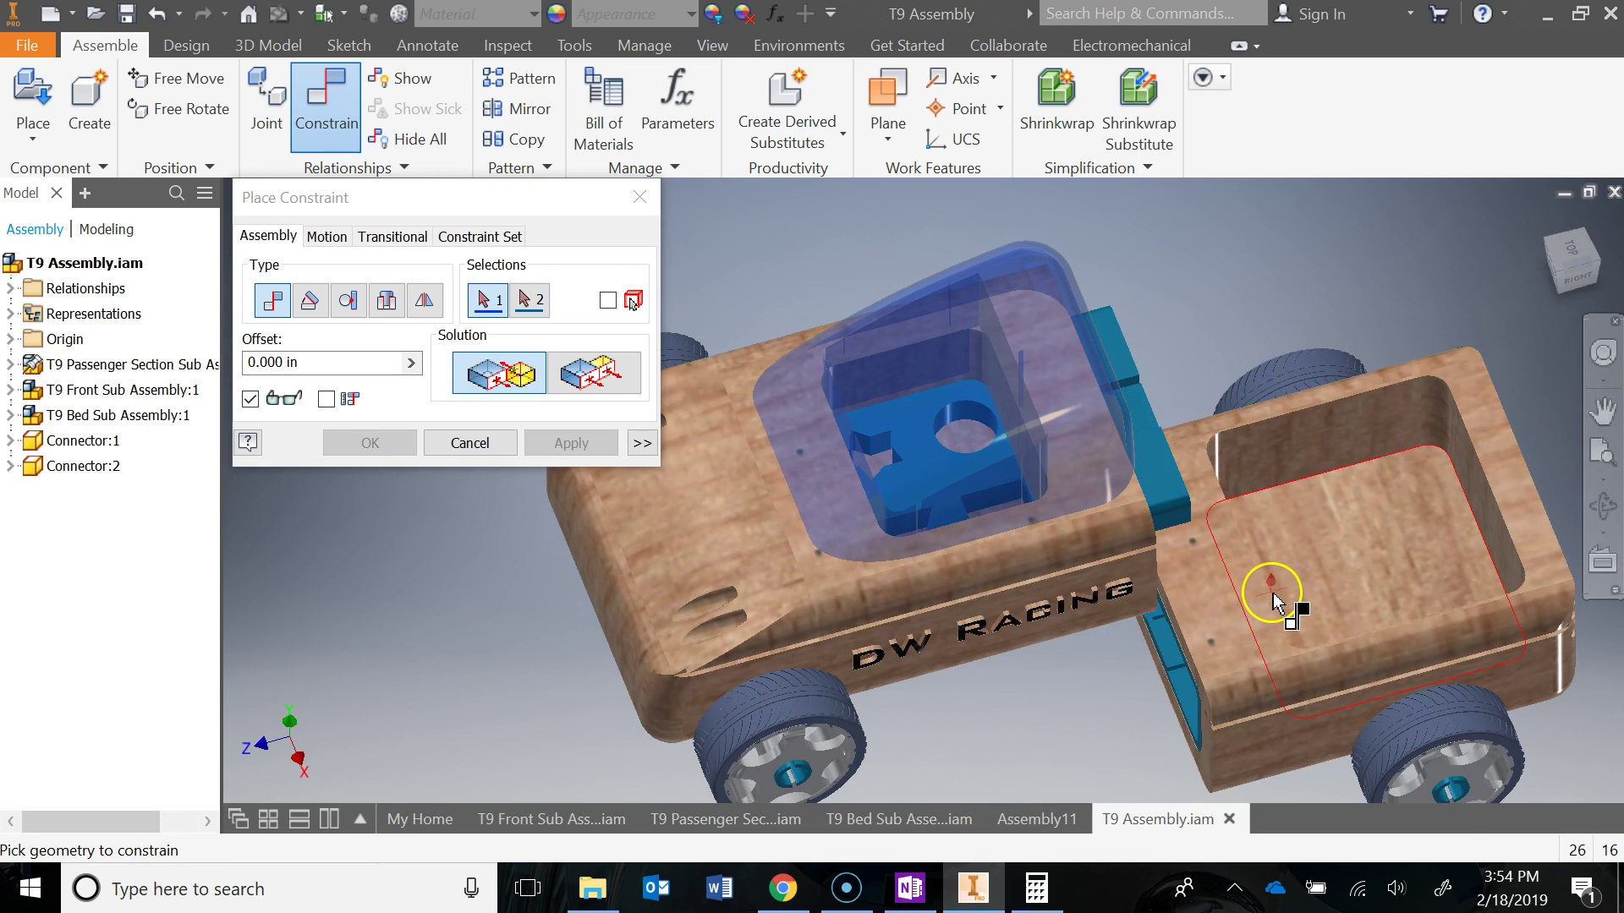
left_click(1227, 599)
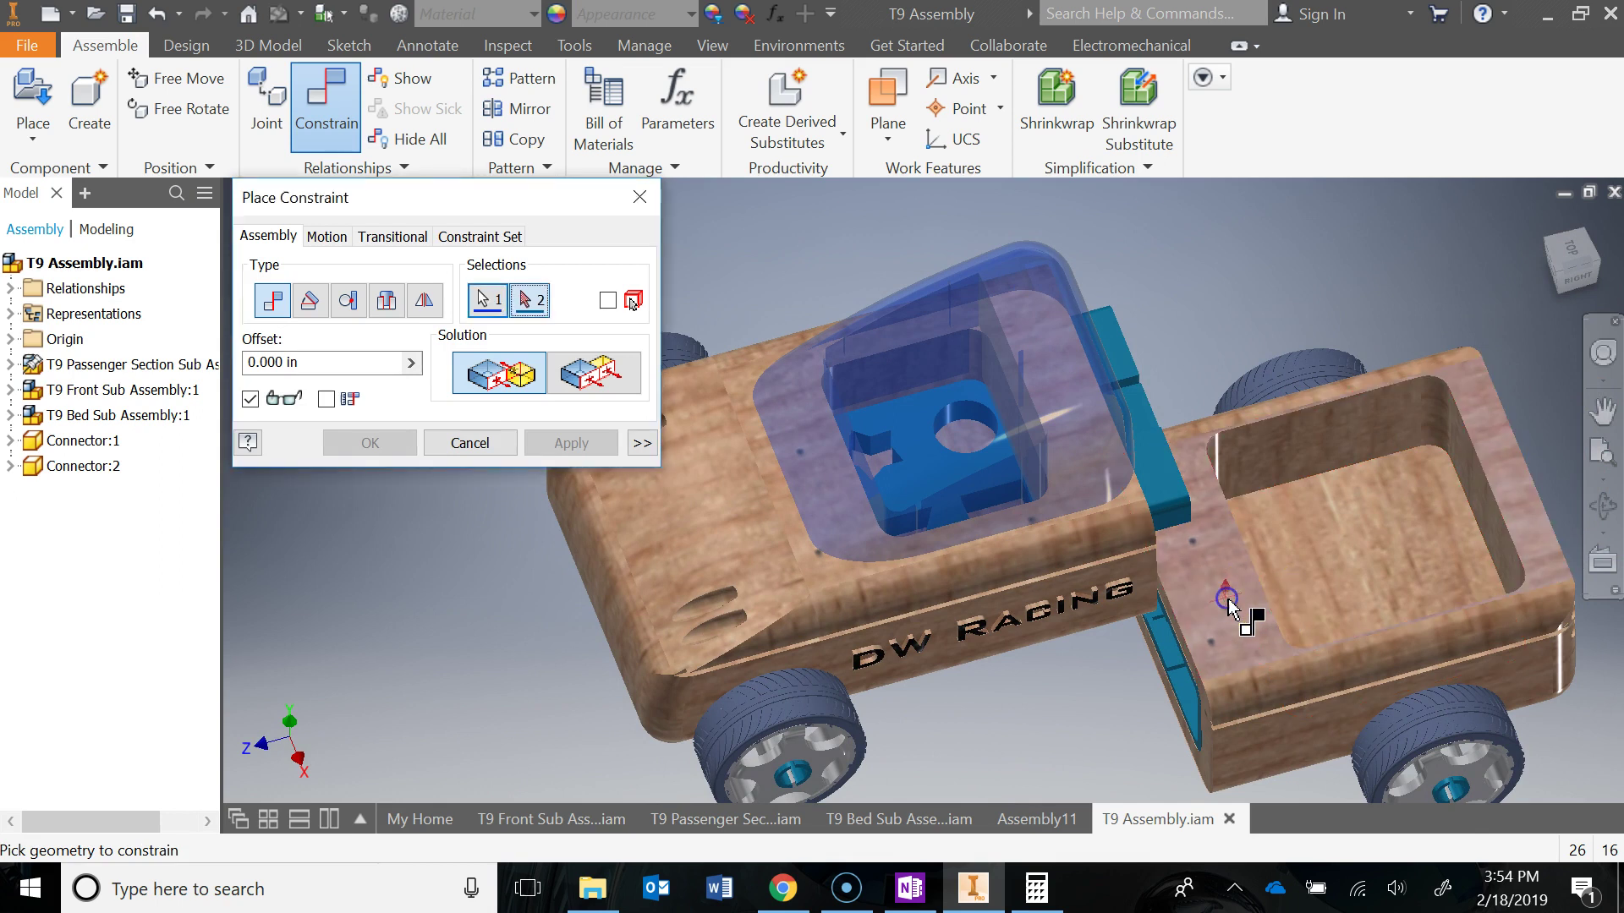
left_click(823, 572)
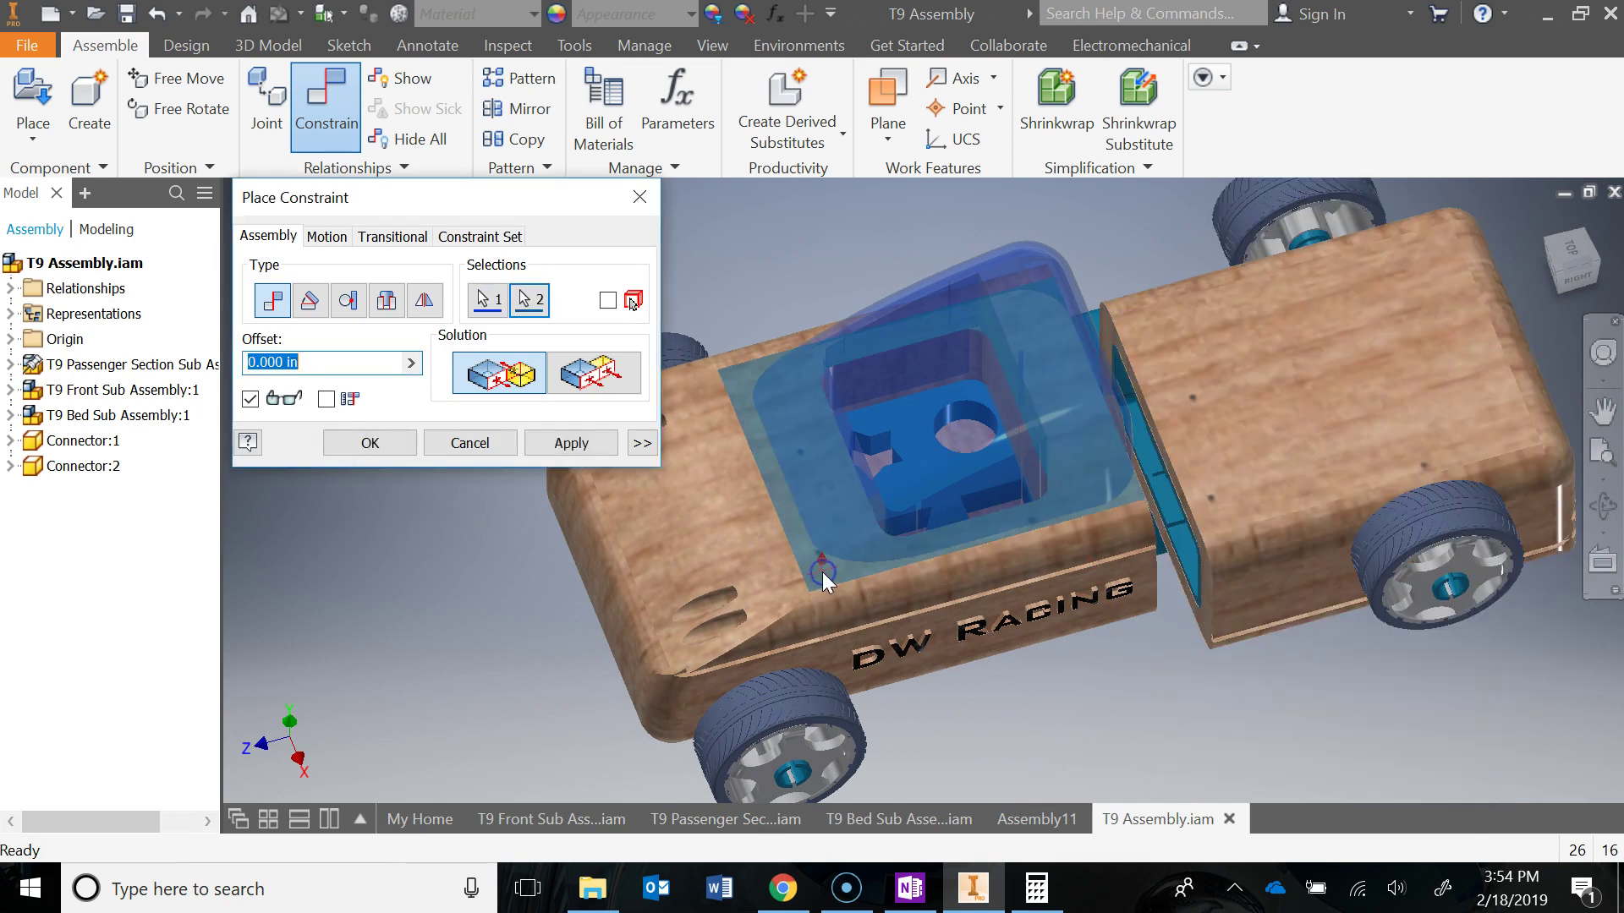
left_click(592, 380)
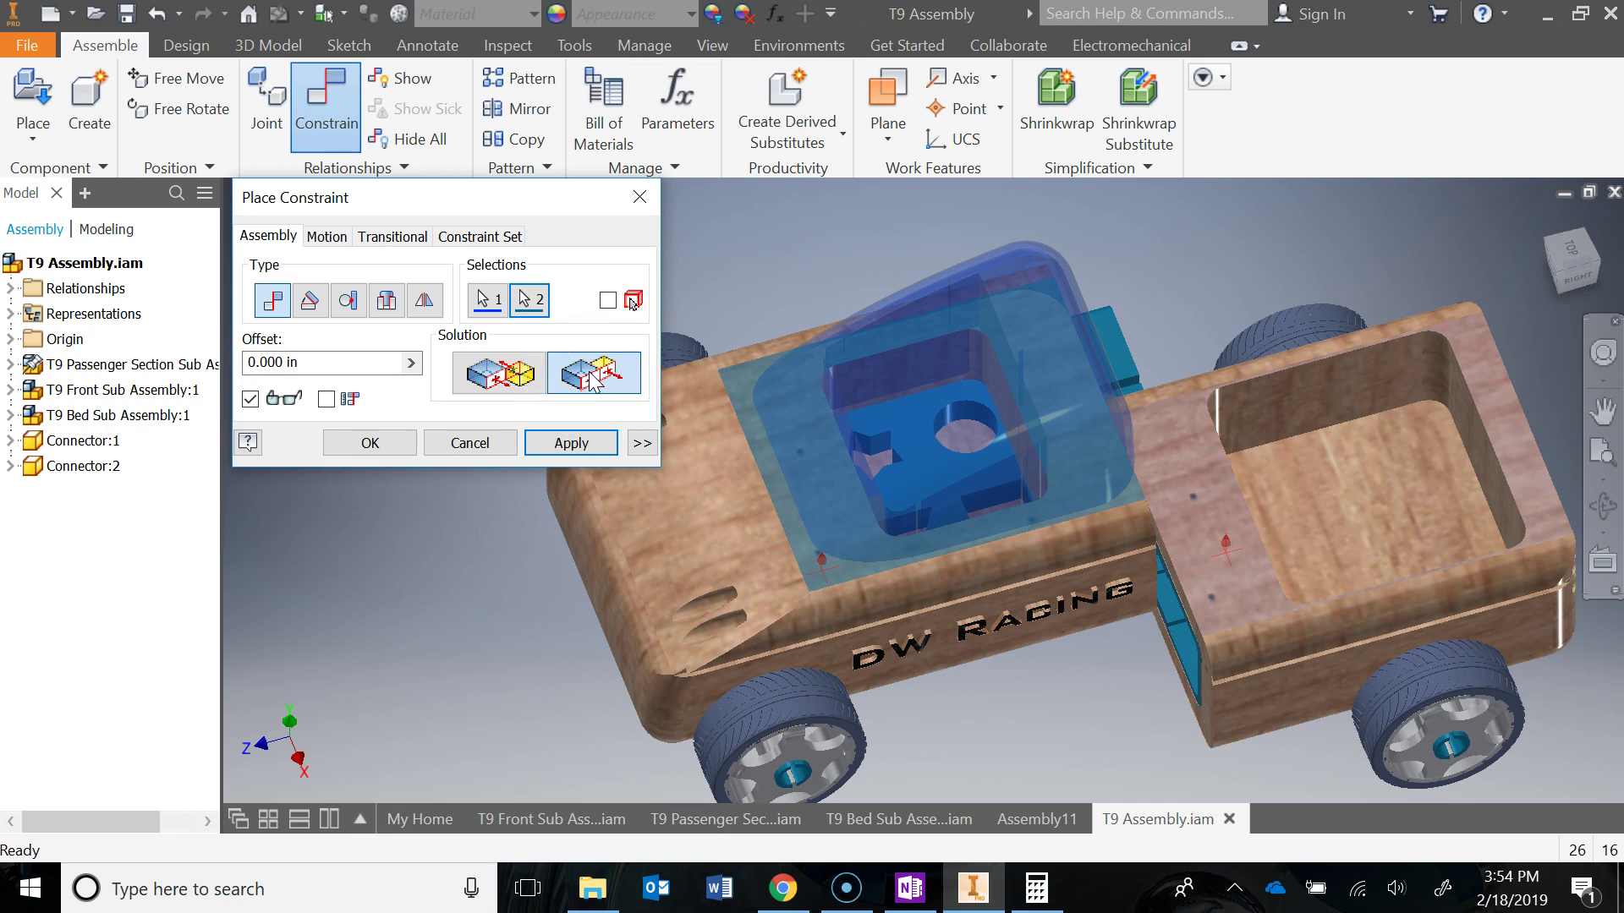
left_click(582, 443)
middle_click_drag(1167, 616, 765, 347)
left_click(639, 197)
left_click_drag(1268, 474, 1181, 436)
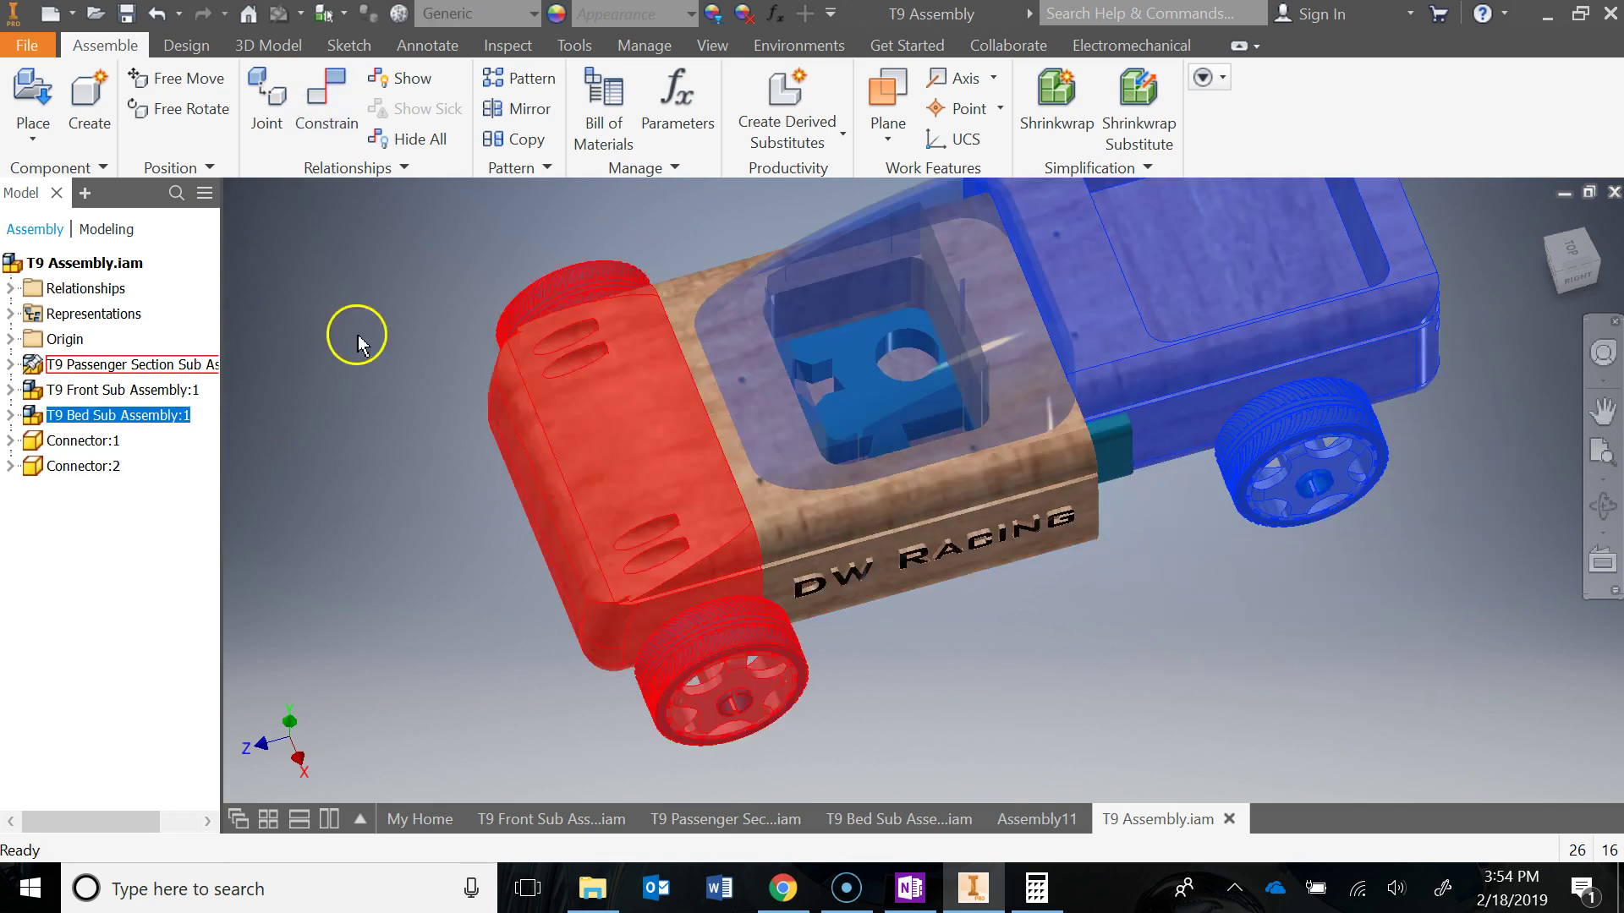
- Constrain the bed sub-assembly's wooden side face flush with the passenger section's lettered side face at 0.000 in offset
left_click(313, 136)
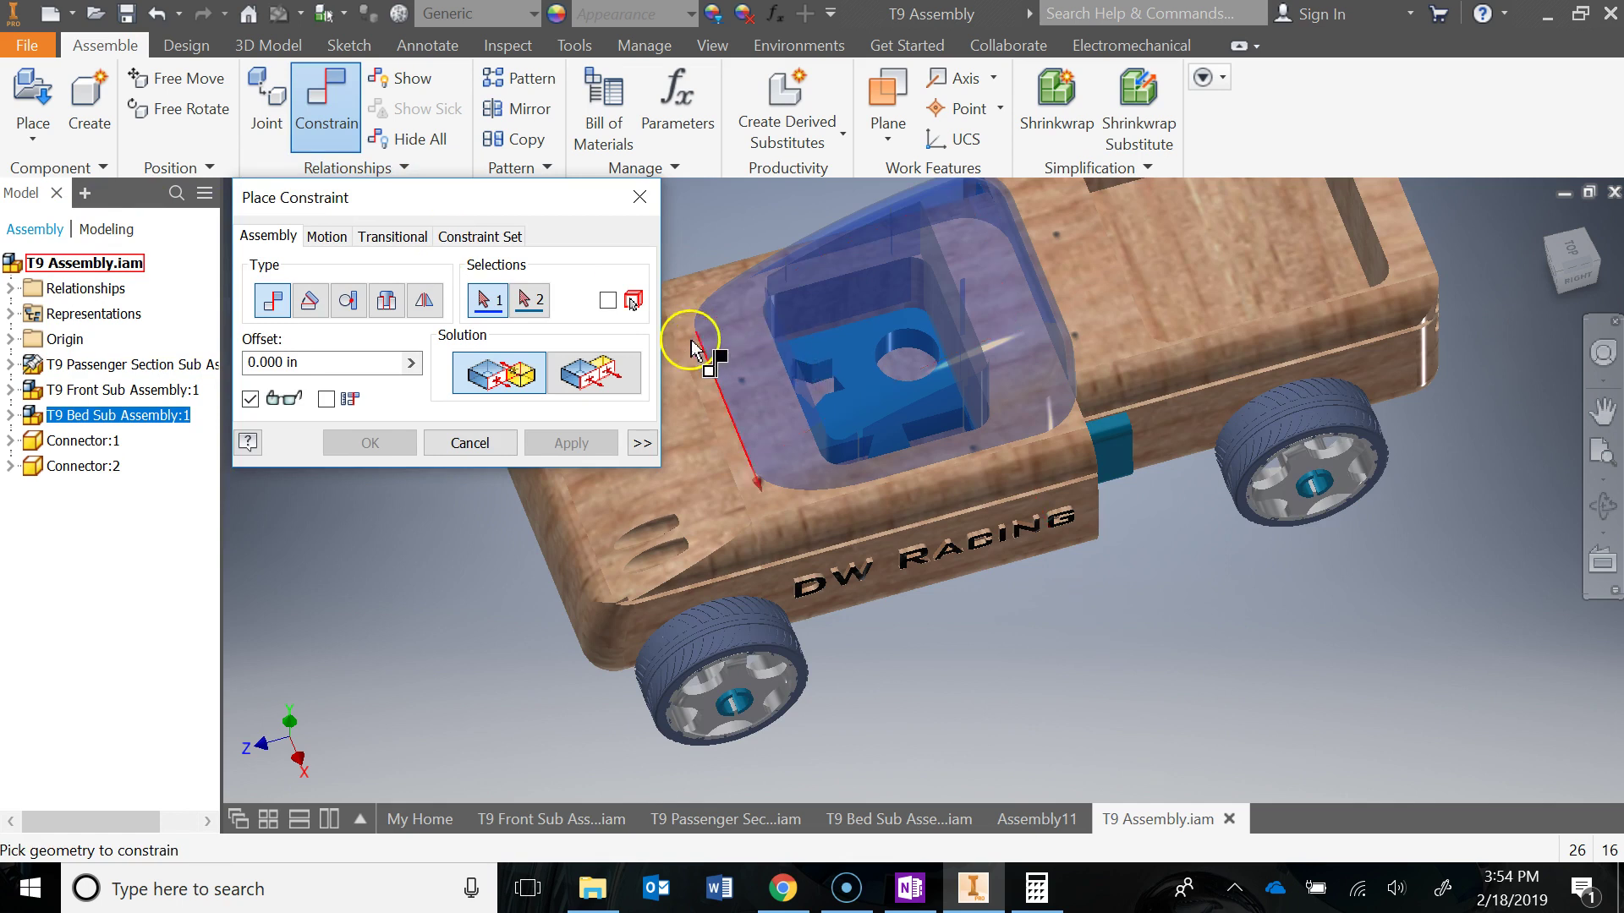
left_click(1162, 419)
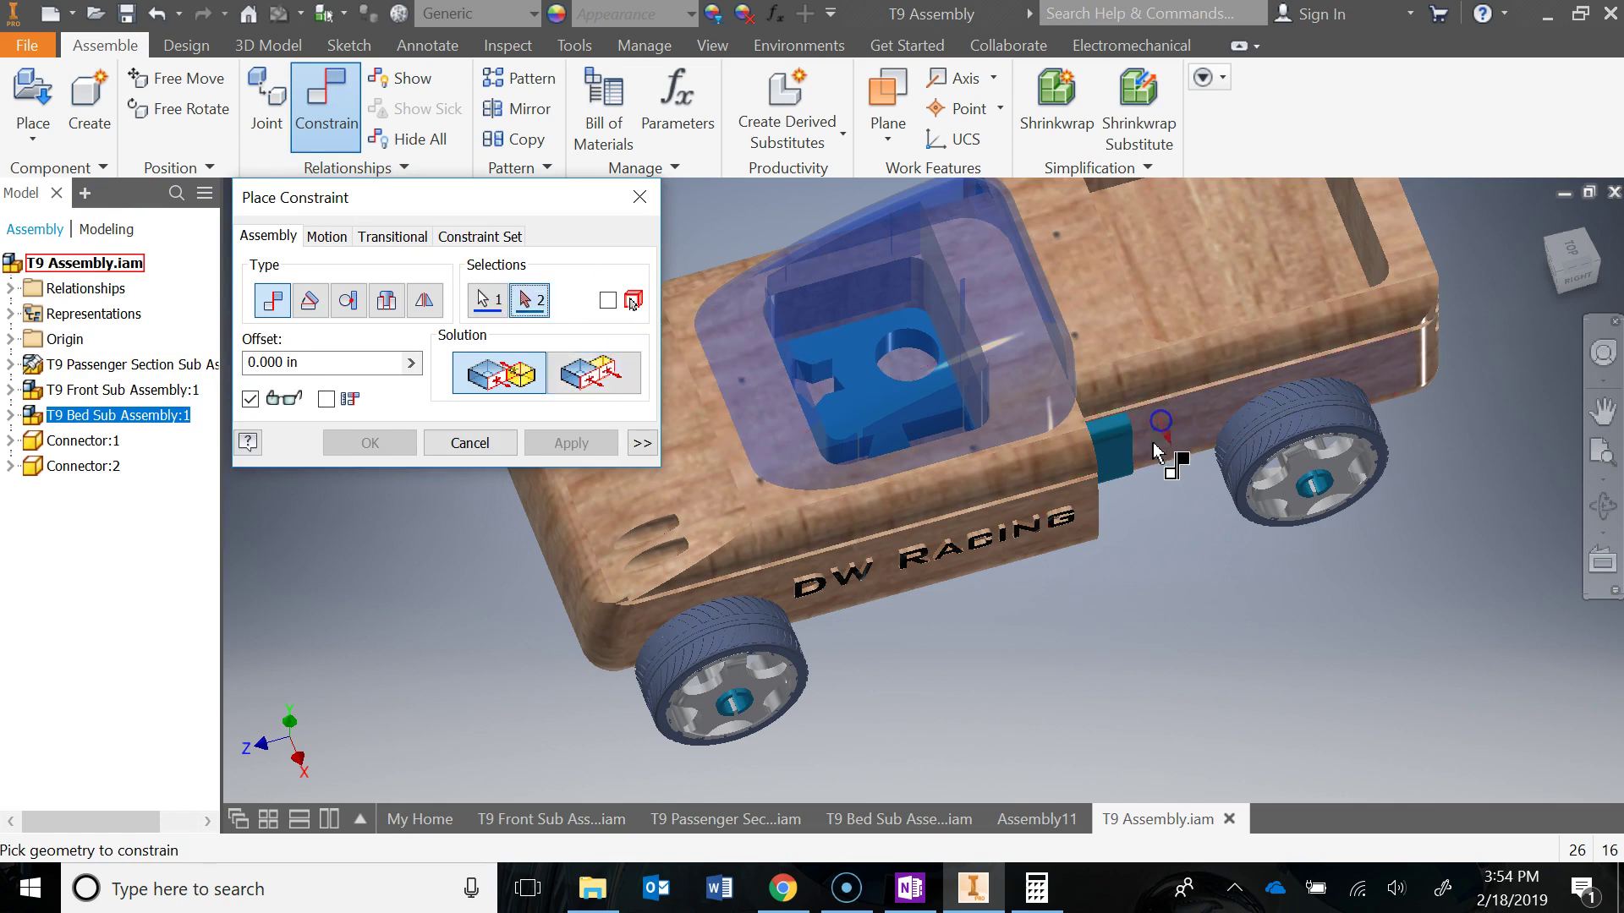
left_click(1080, 499)
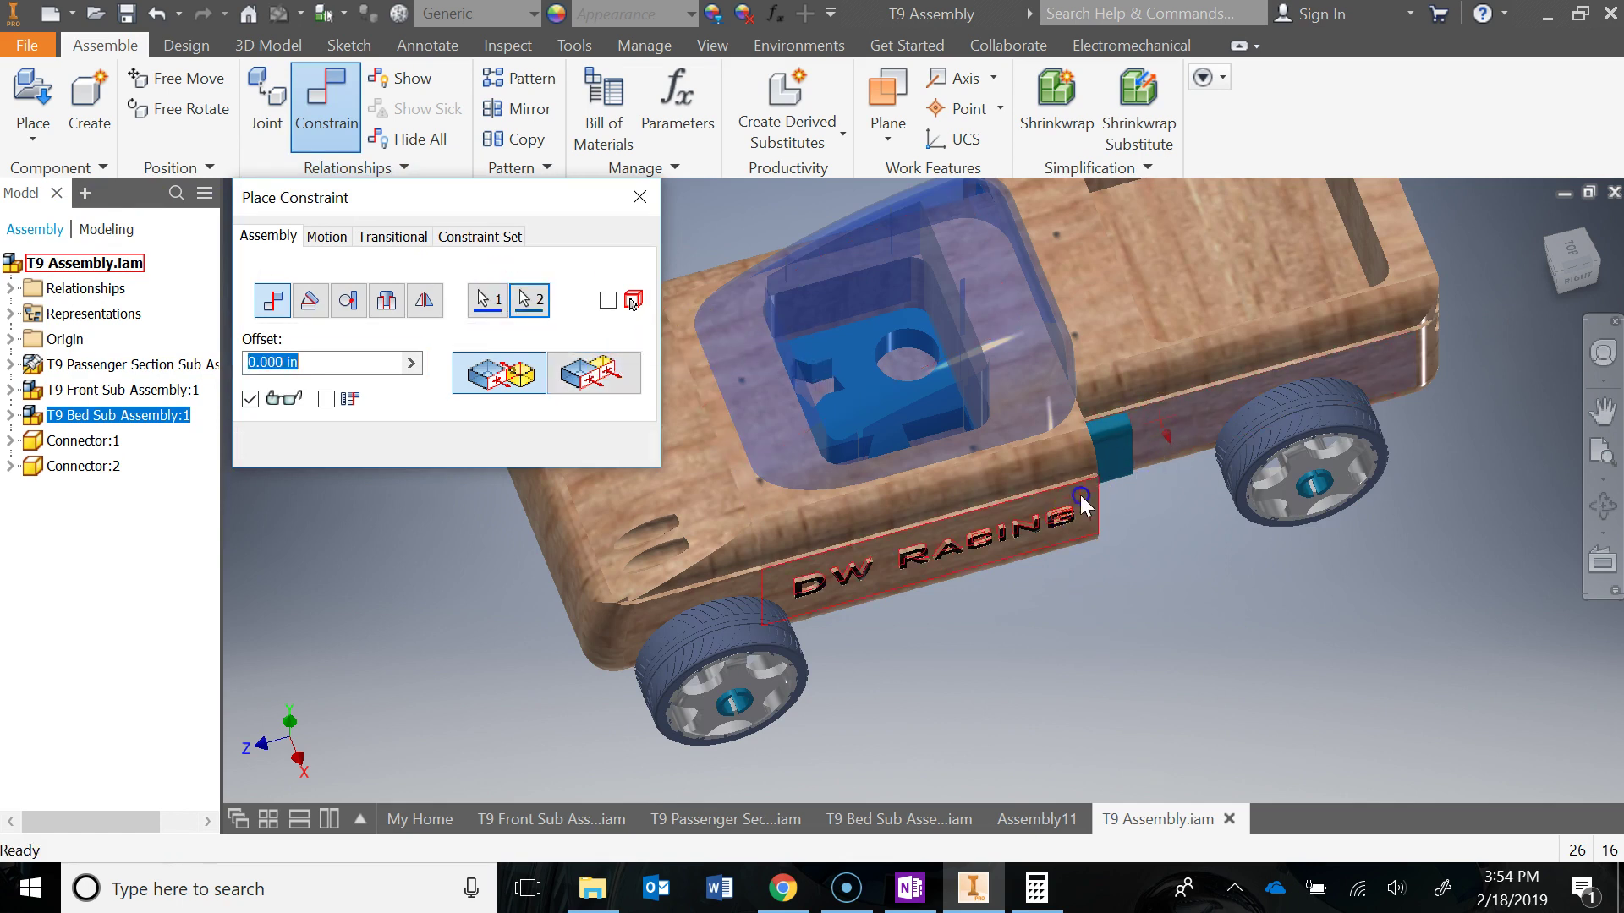
left_click(586, 380)
left_click(606, 448)
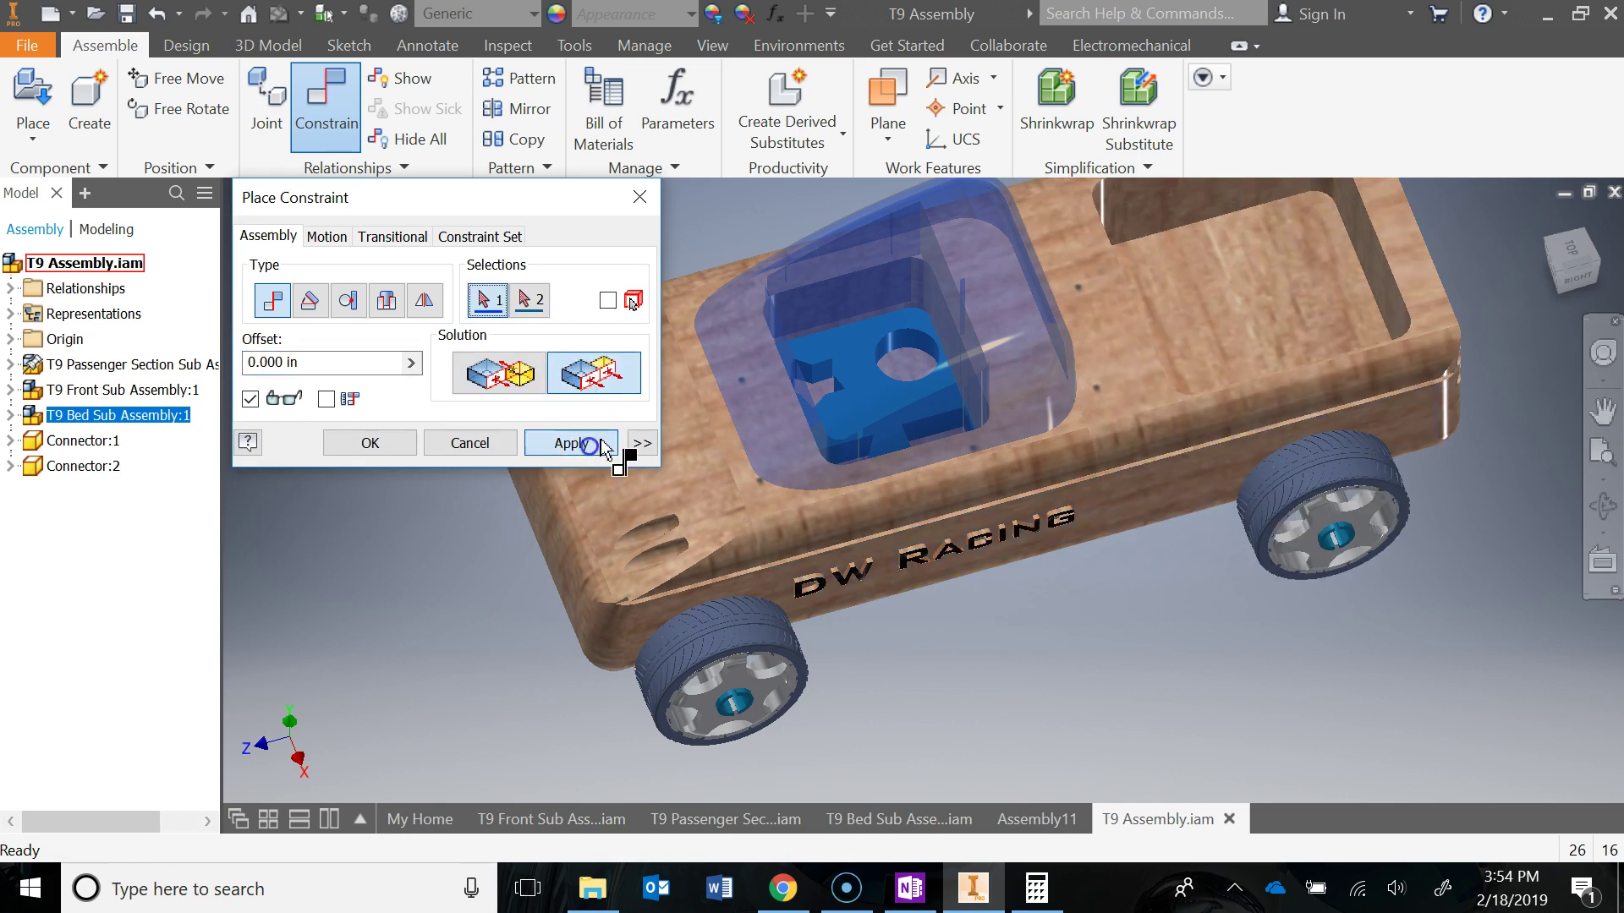
left_click(641, 198)
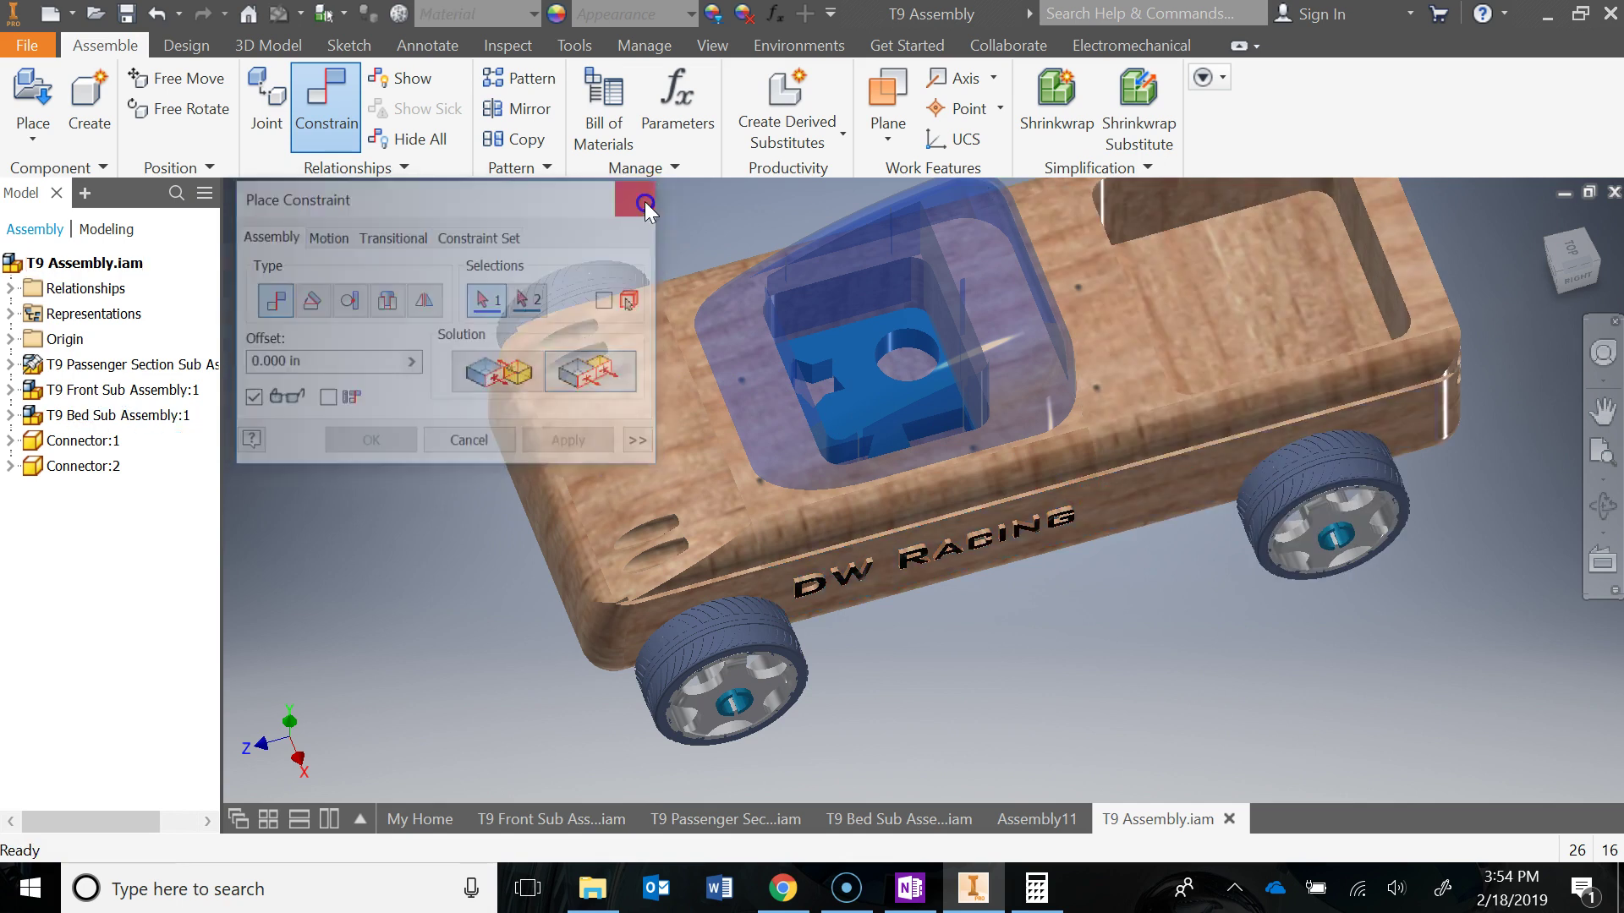
- Return the completed truck to the home isometric view and save the T9 Assembly file
left_click(1545, 222)
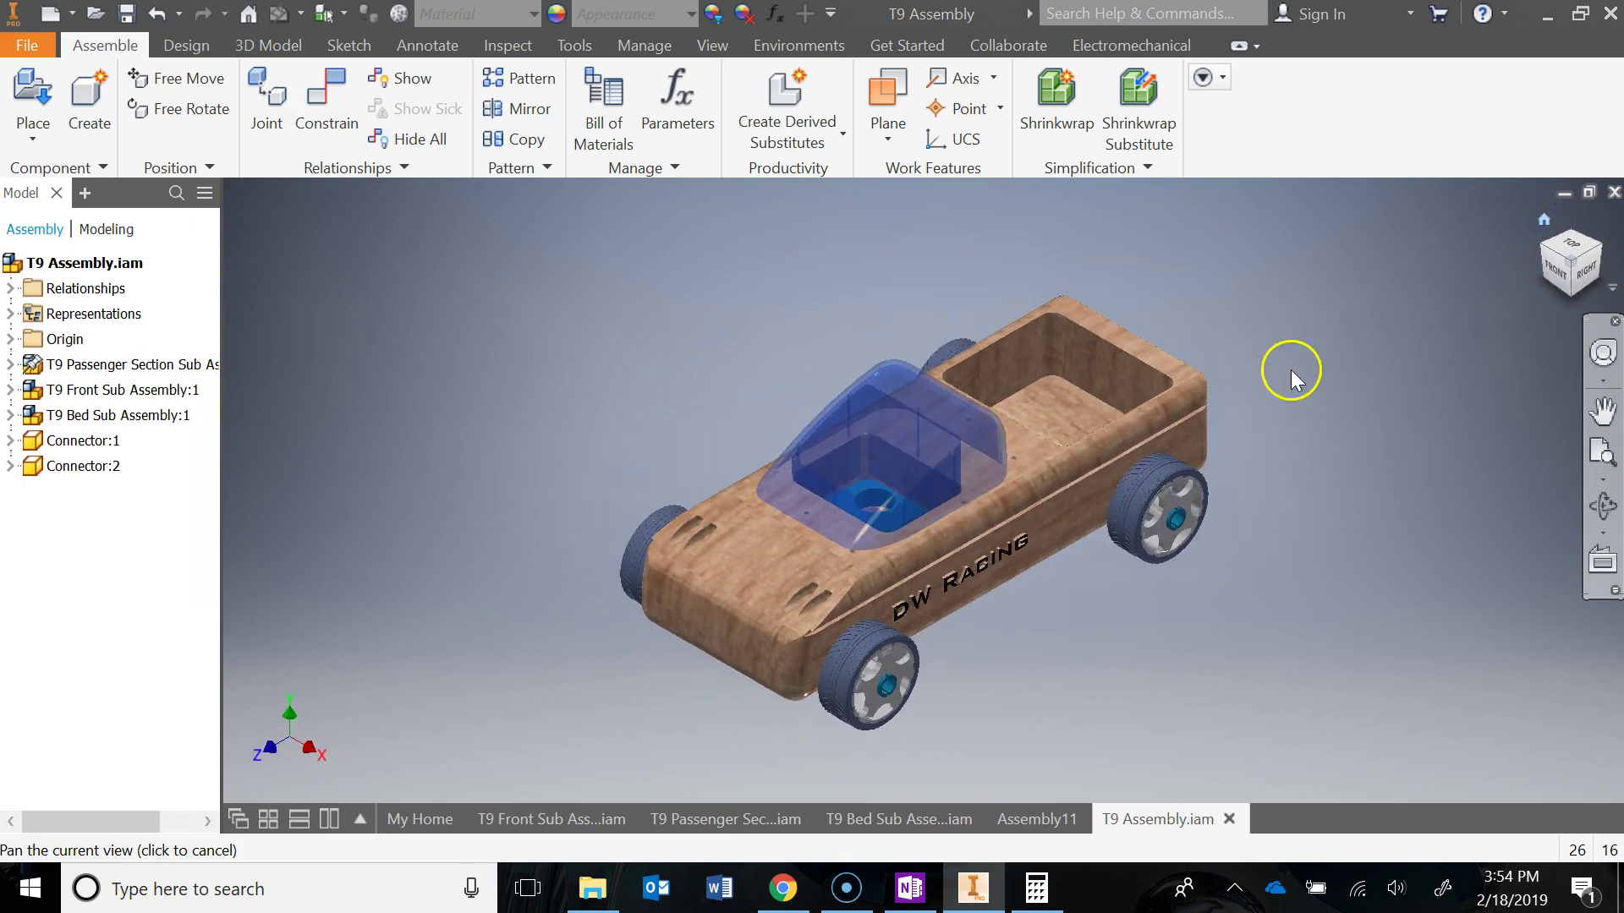
scroll(1074, 505, "up", 3)
scroll(1108, 516, "down", 3)
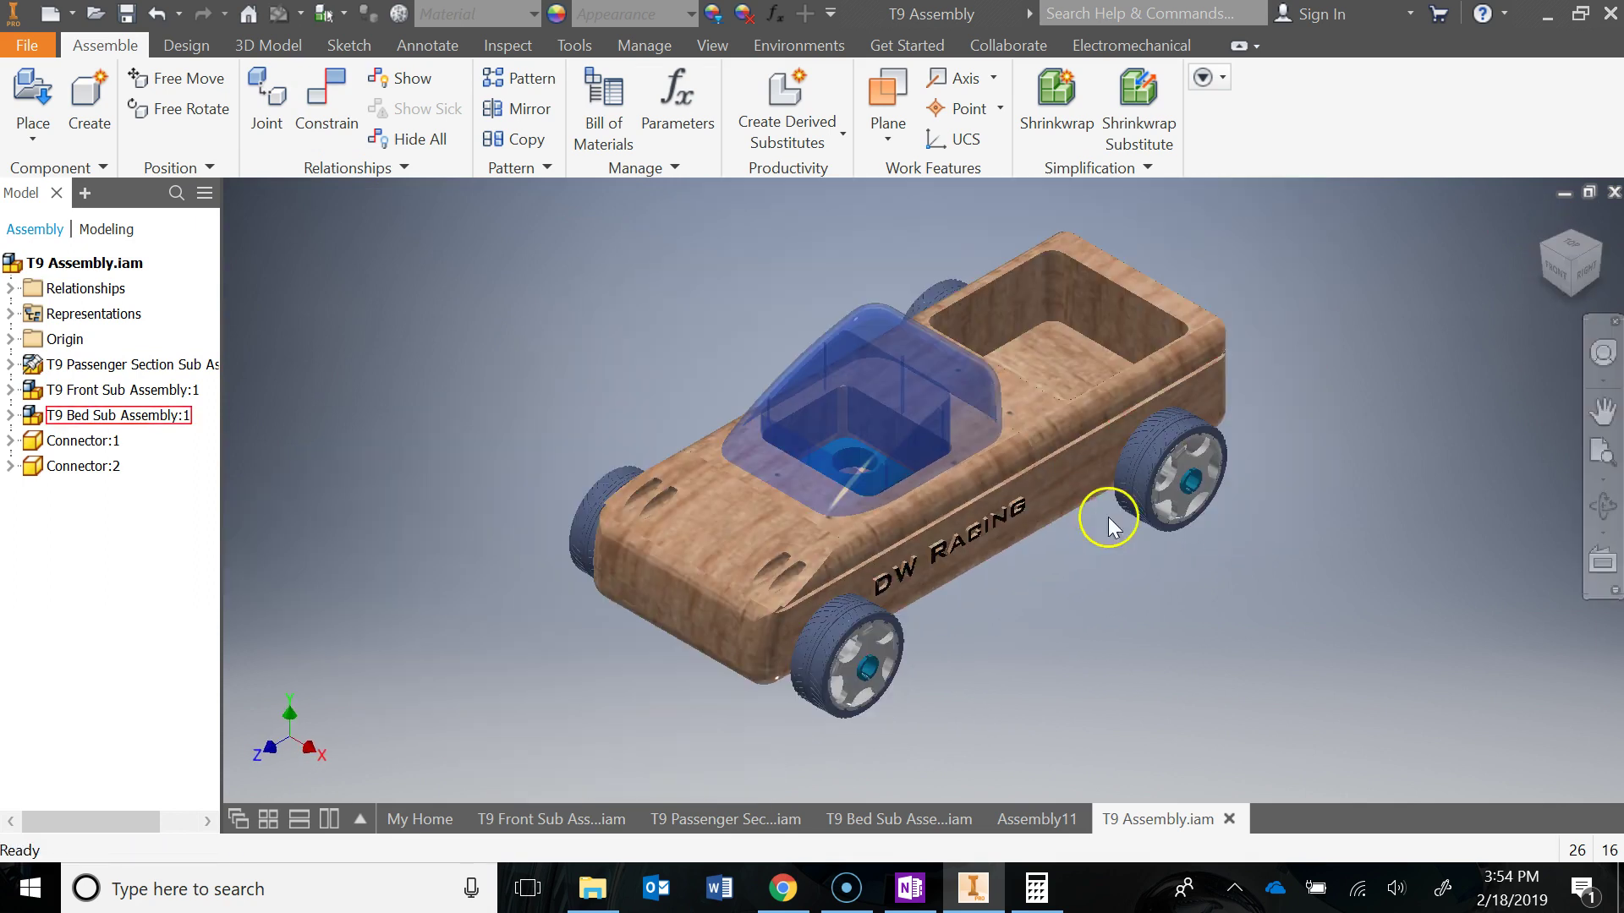
middle_click_drag(1108, 516, 1250, 551)
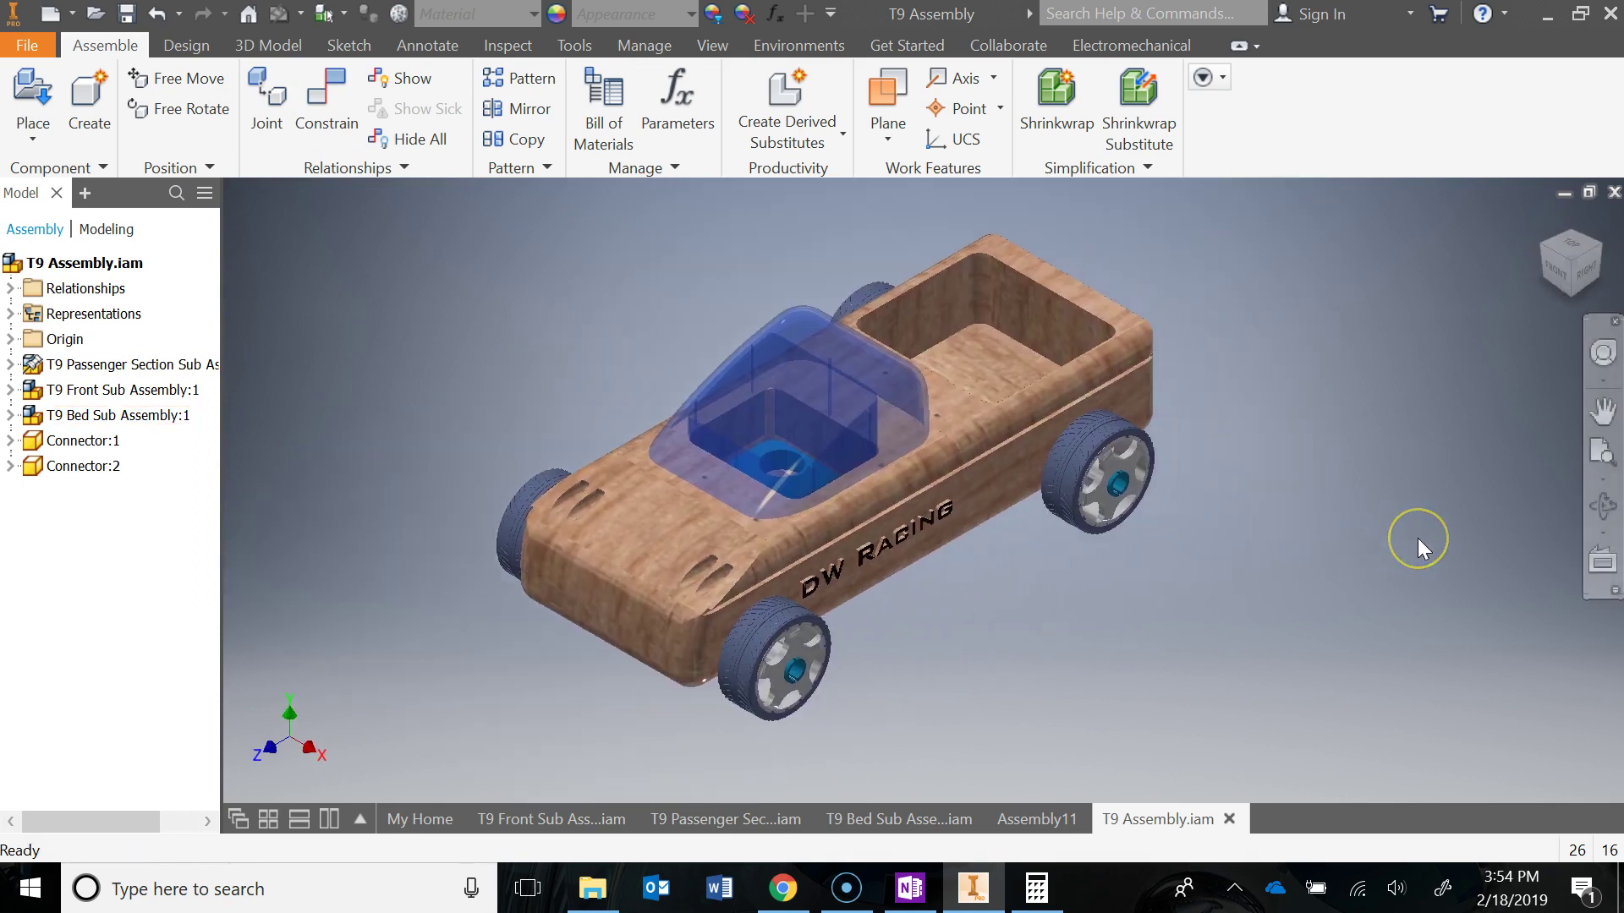
left_click(122, 14)
- Switch to the T9 Assembly page in OneNote and place the cursor in the Final T9 Assembly row's Screen Clipped Image cell
left_click(910, 888)
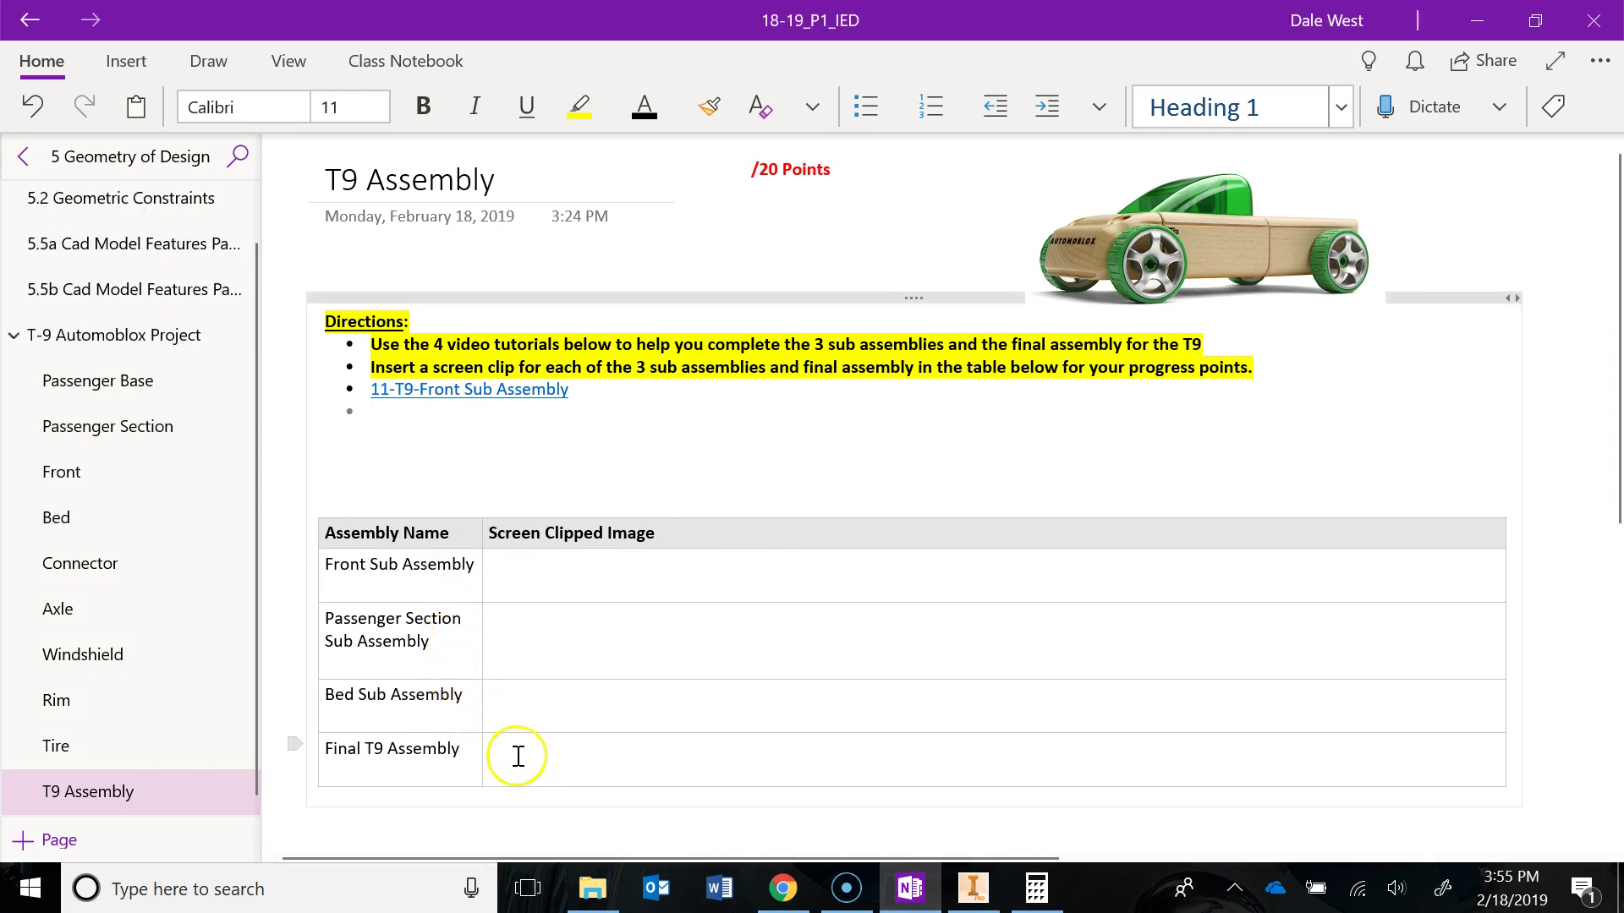
left_click(555, 756)
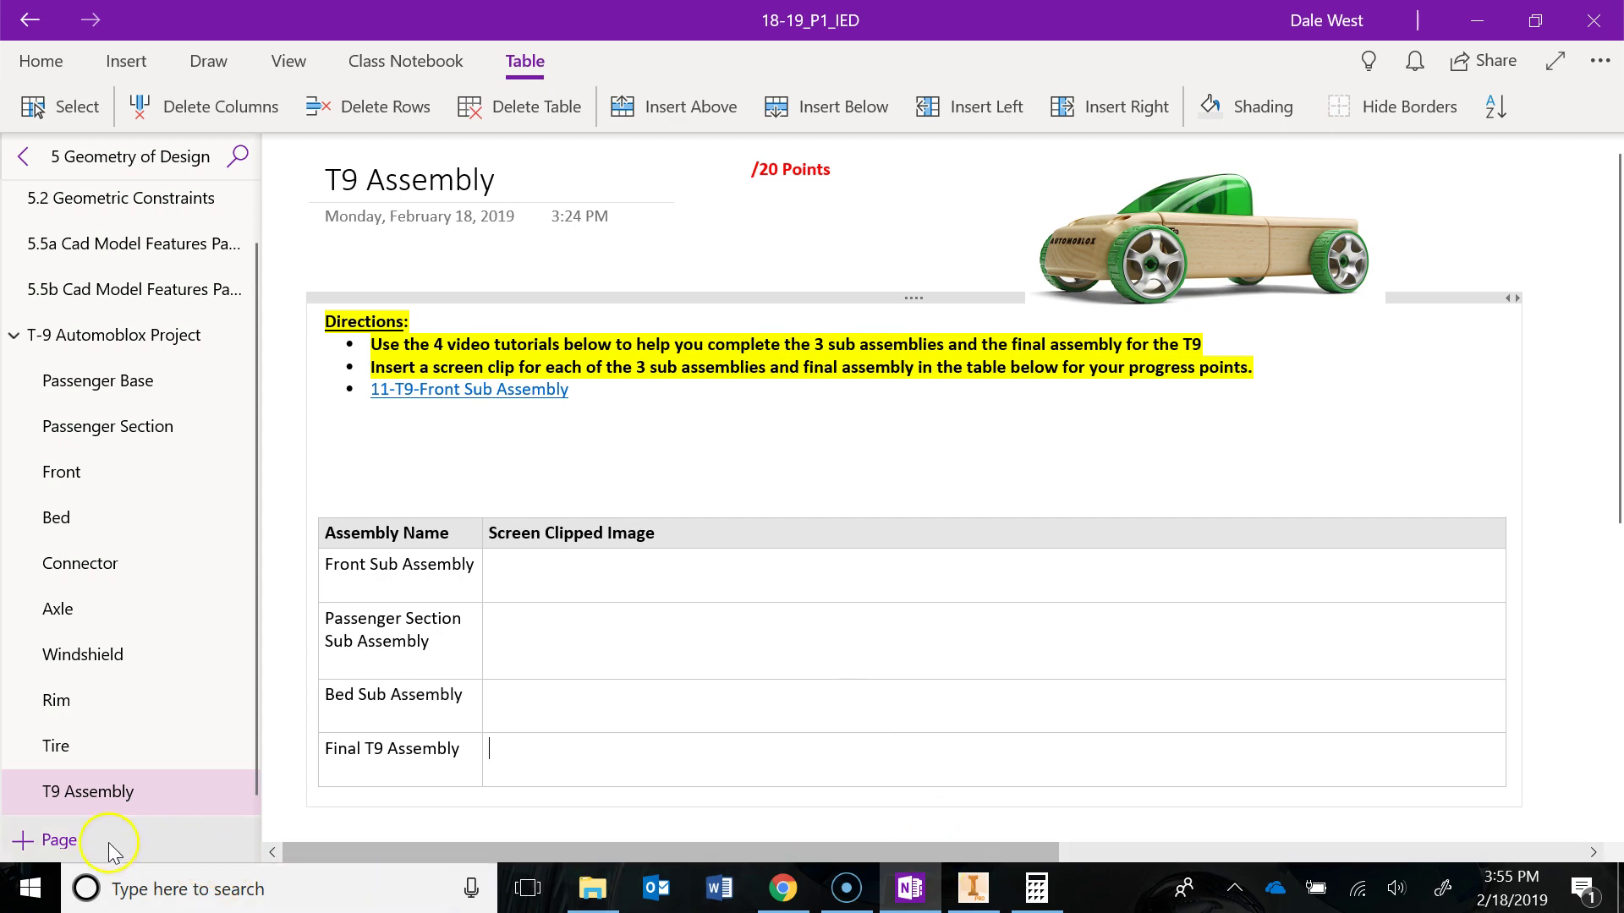
left_click(35, 853)
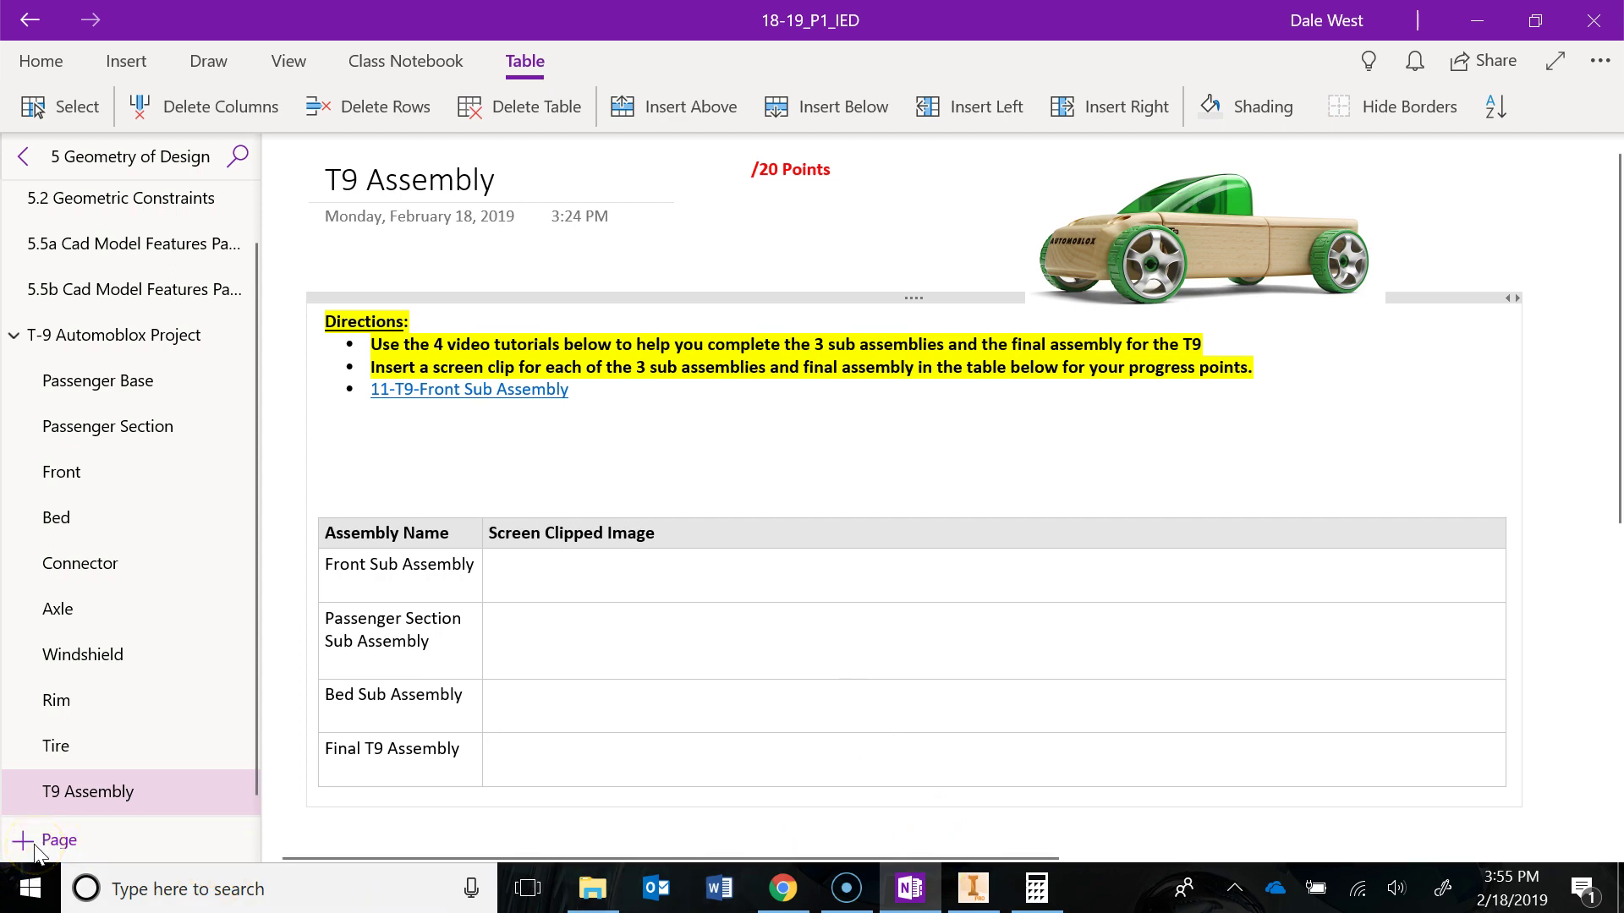